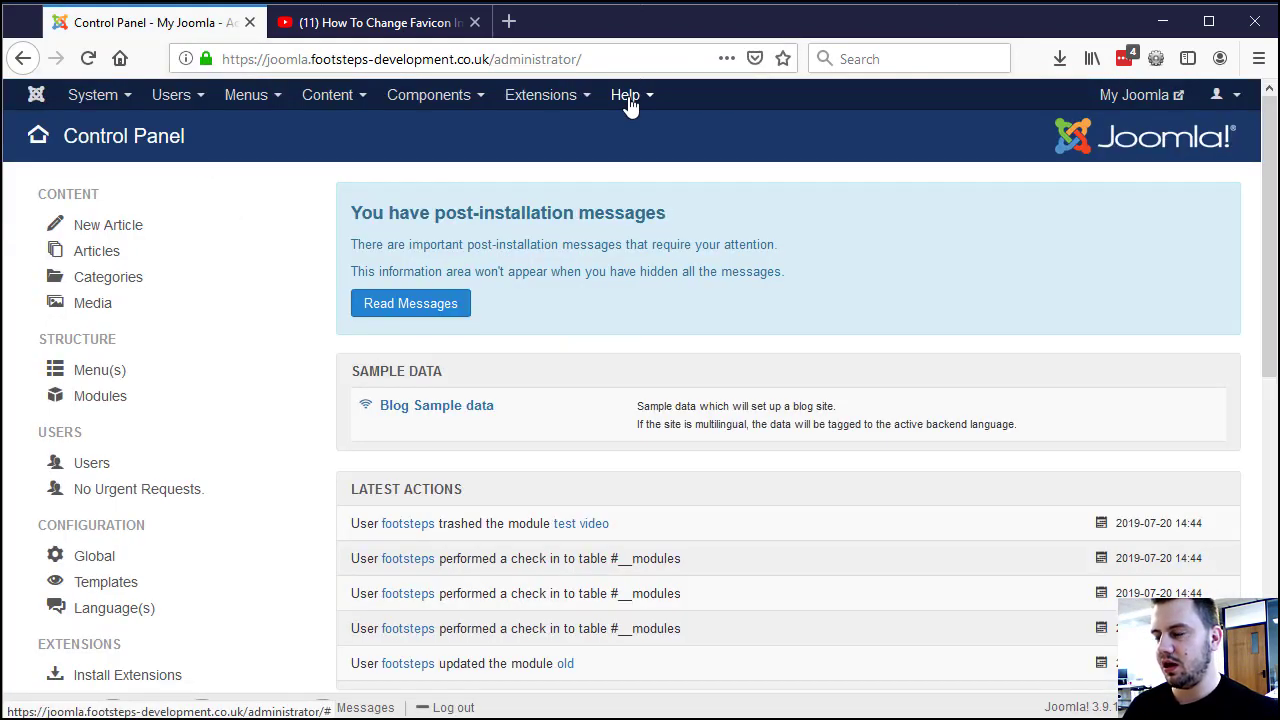
# Find the TinyMCE editor plugin by searching the site's plugins for "tiny" and open its settings
pyautogui.click(553, 97)
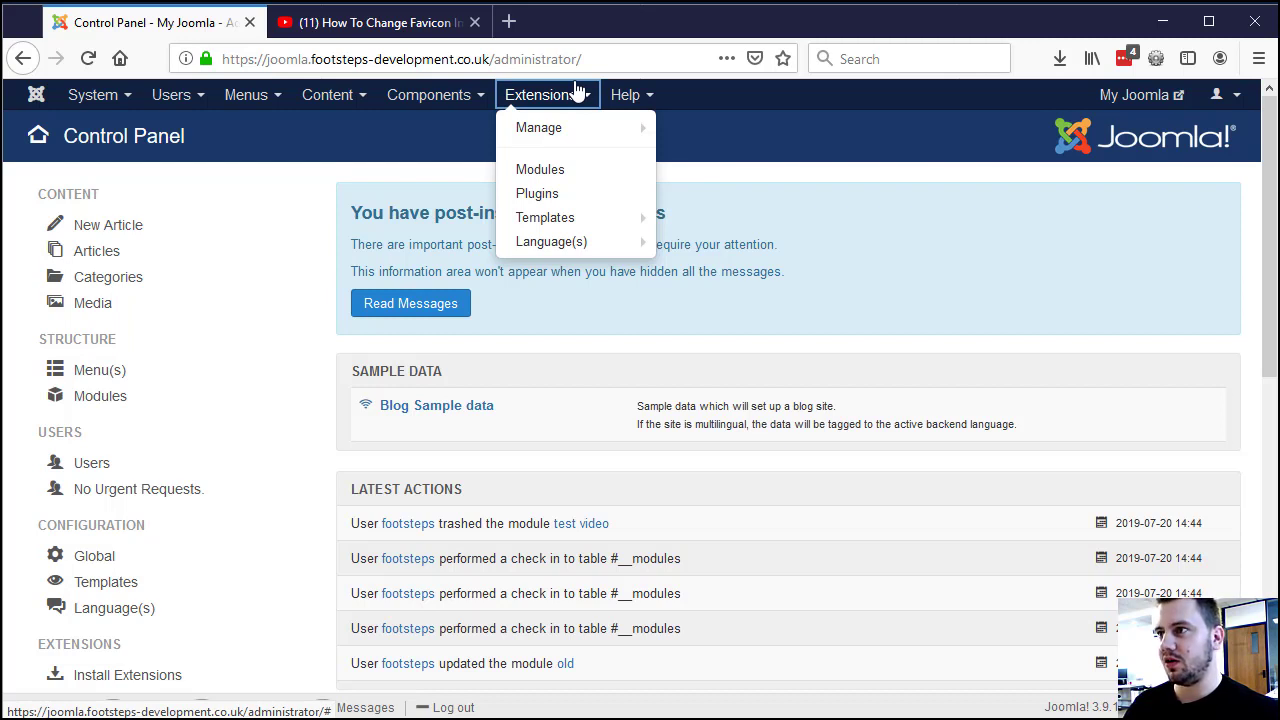
pyautogui.click(548, 194)
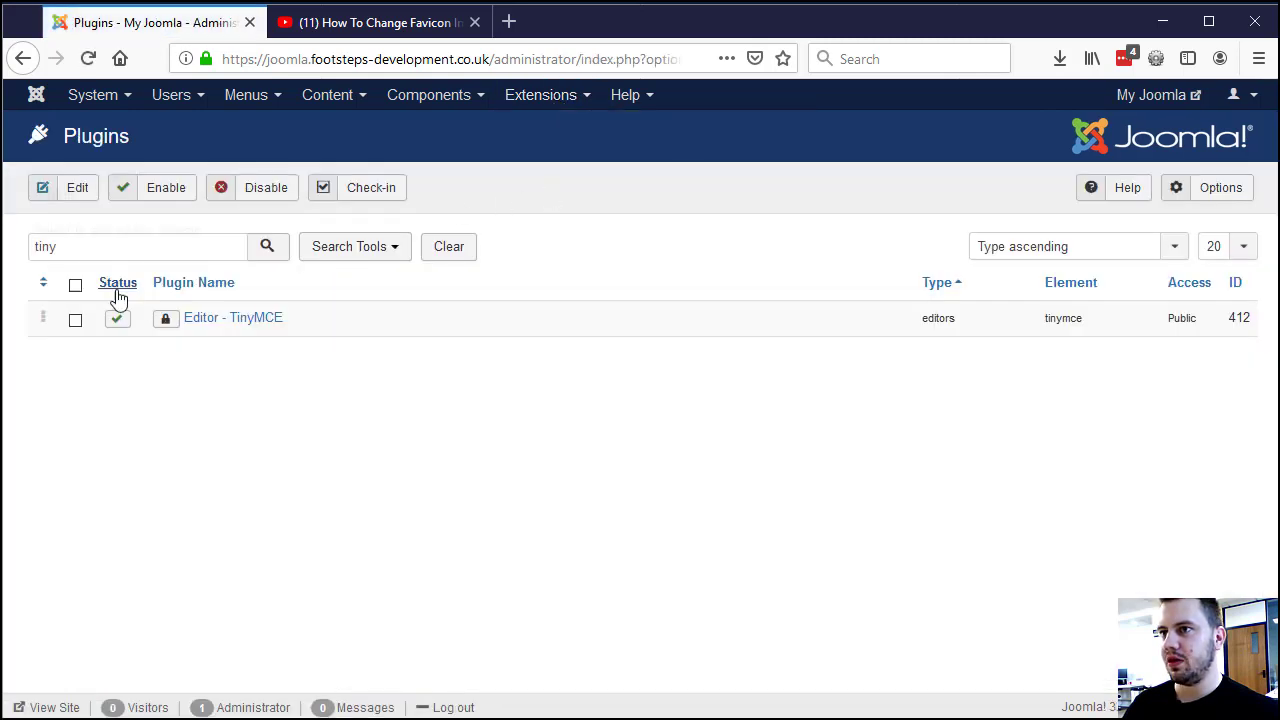
pyautogui.click(449, 246)
pyautogui.click(139, 248)
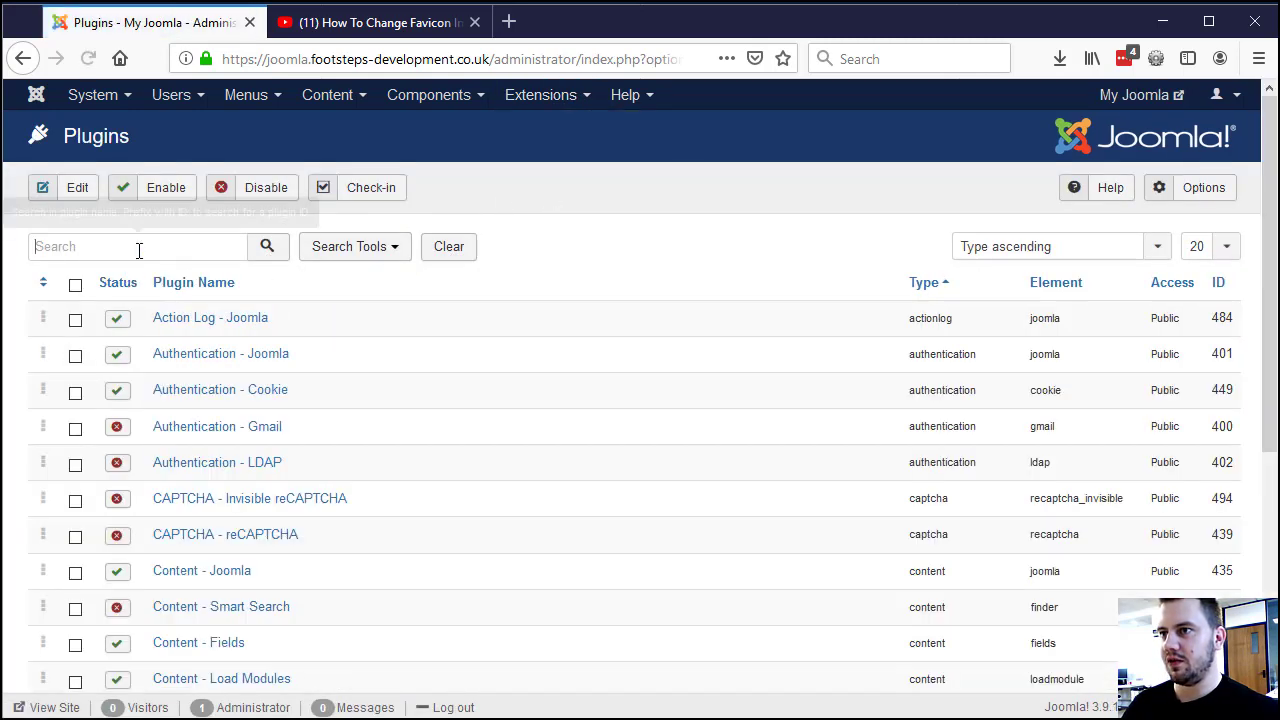
pyautogui.write('tiny')
pyautogui.press('Return')
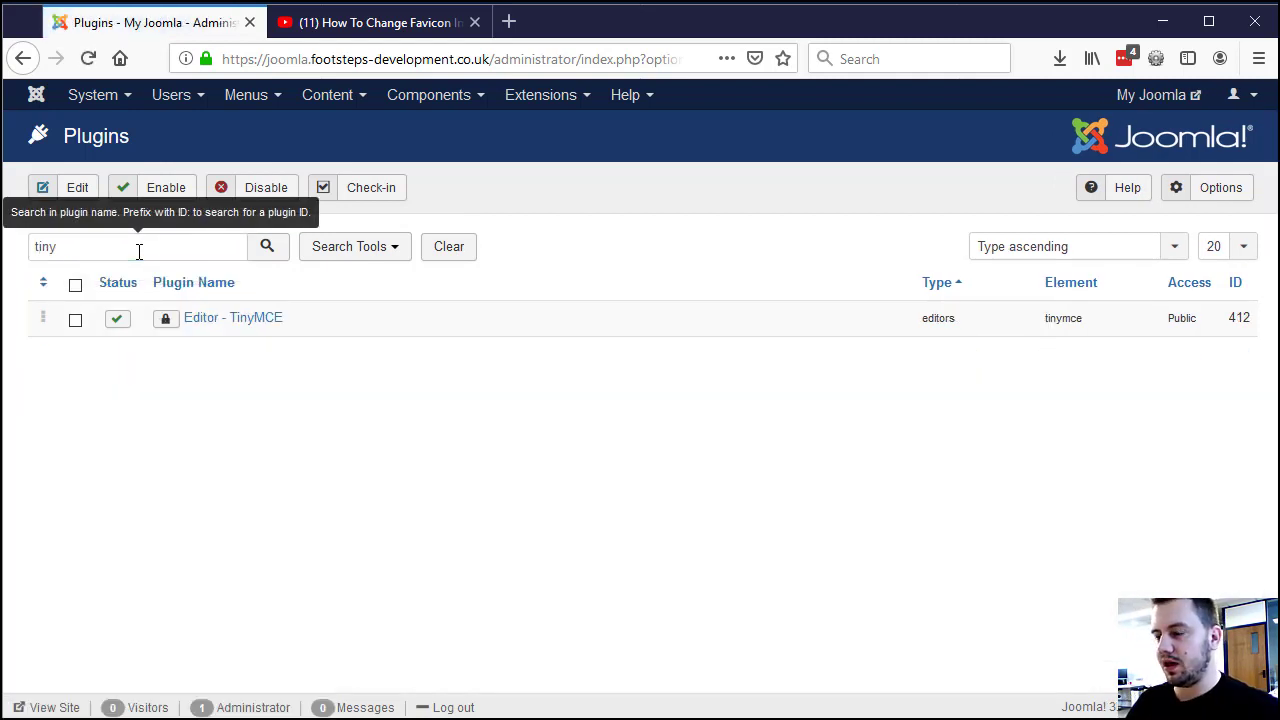
pyautogui.click(254, 320)
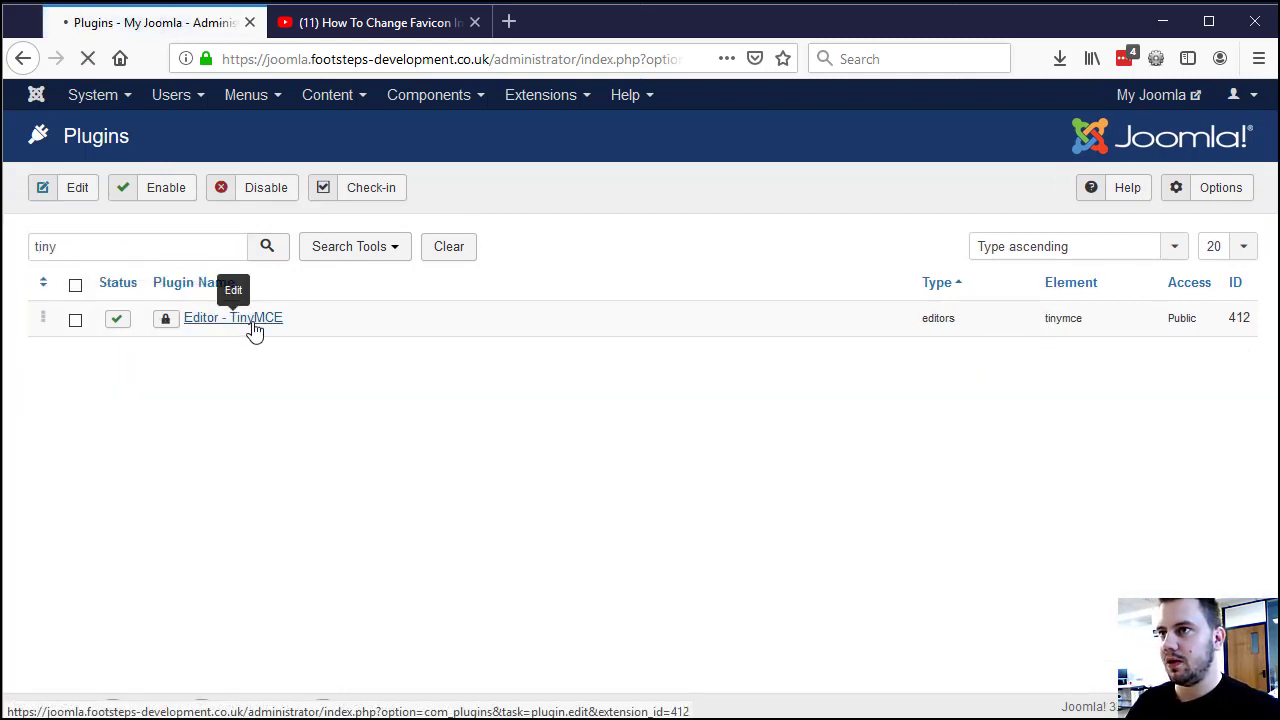
# In Set 0 of the TinyMCE settings, remove iframe from Prohibited Elements to leave script,applet, then save and close the plugin
pyautogui.scroll(-5, 331, 366)
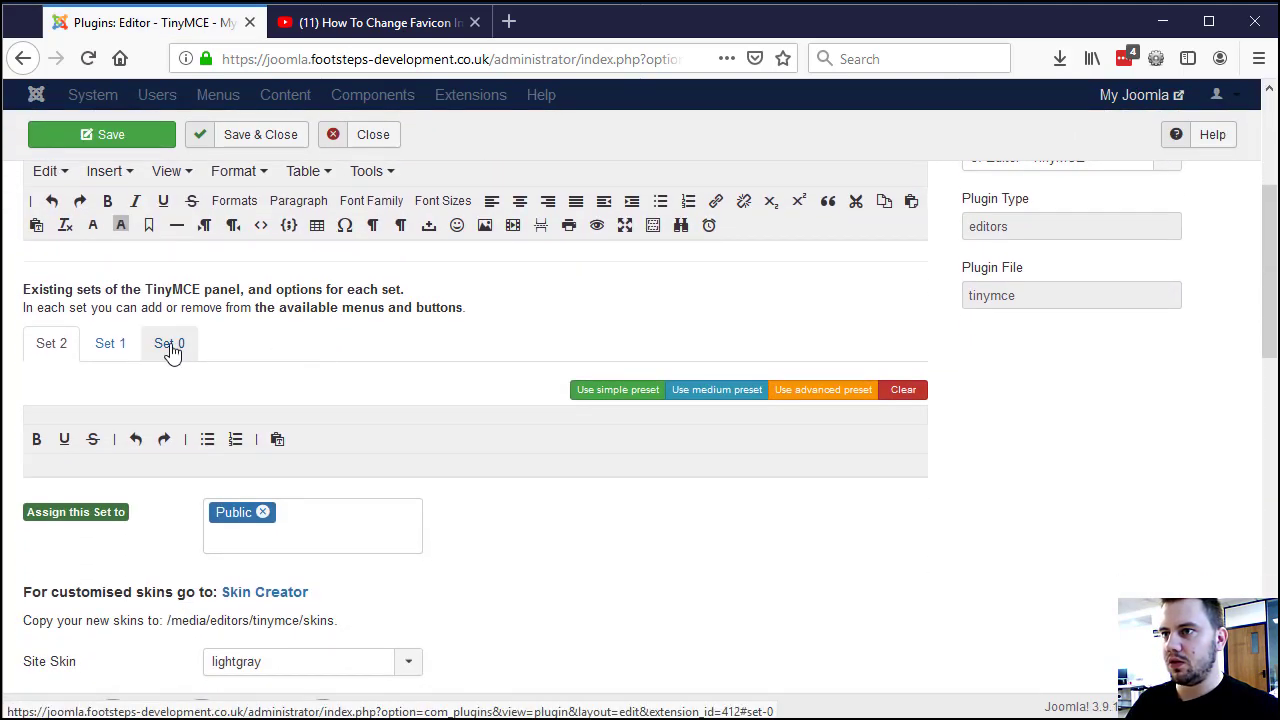
pyautogui.click(170, 345)
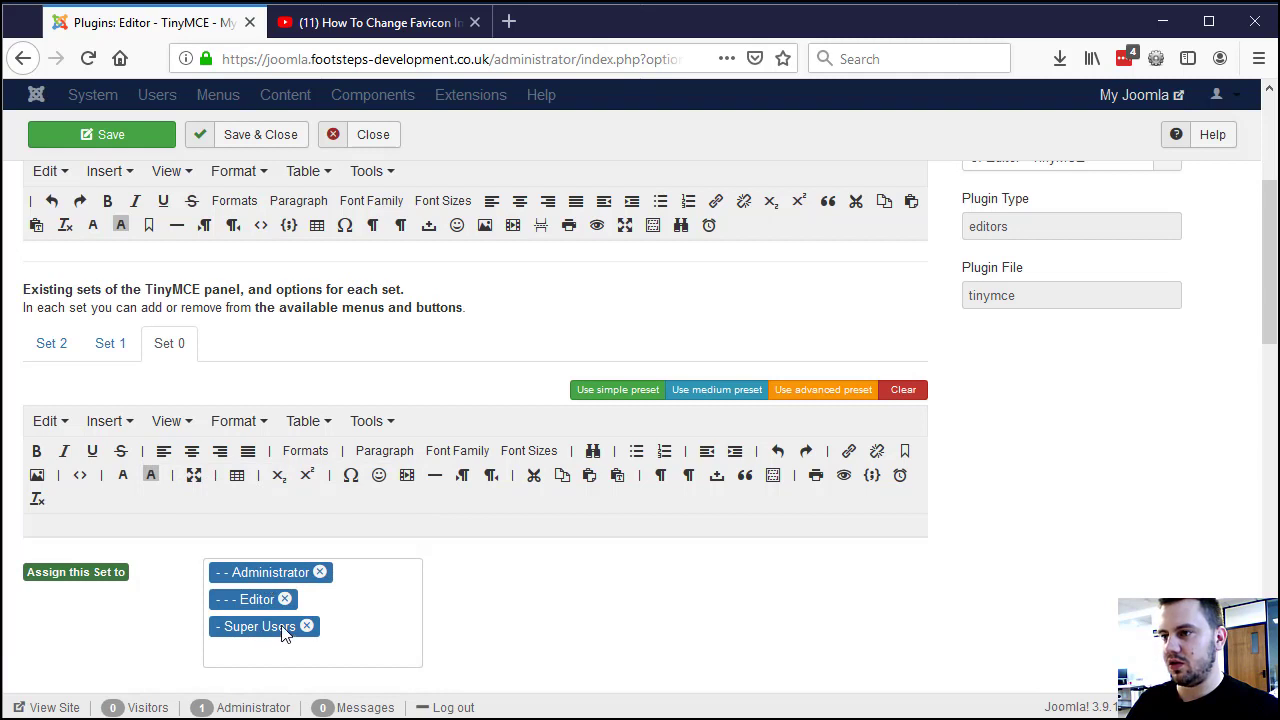
pyautogui.scroll(-4, 283, 594)
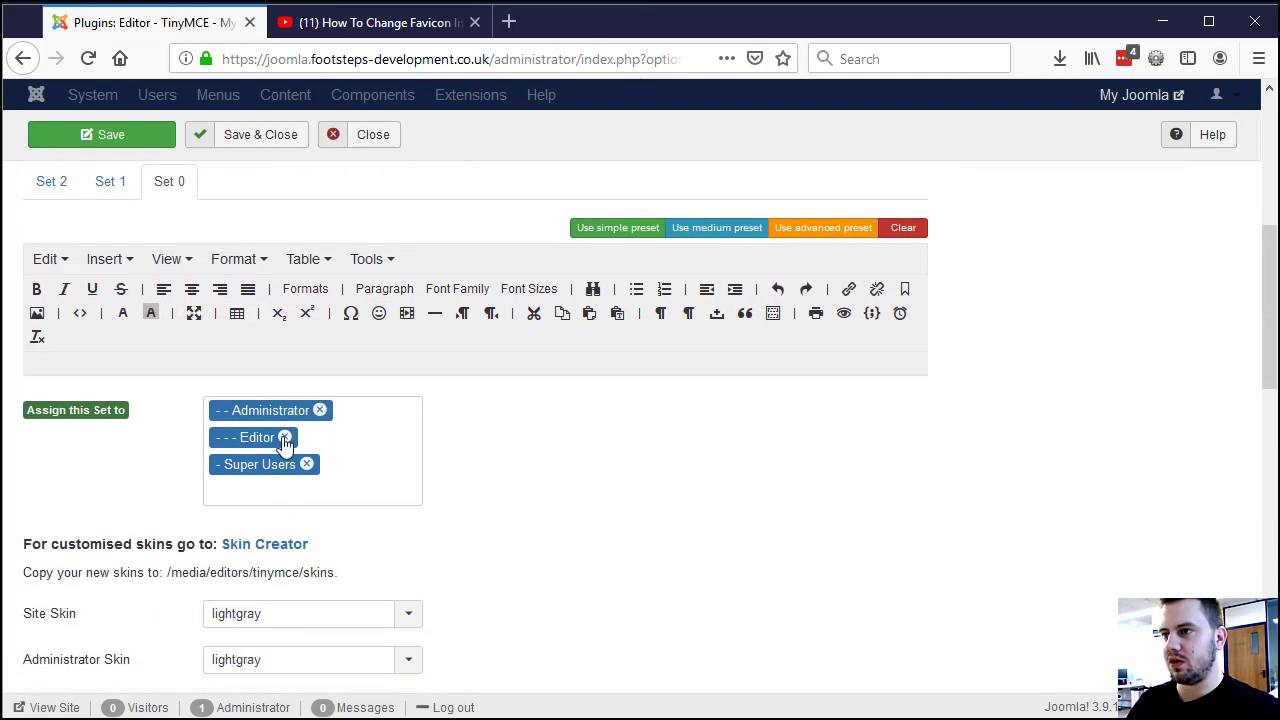
pyautogui.scroll(-14, 271, 413)
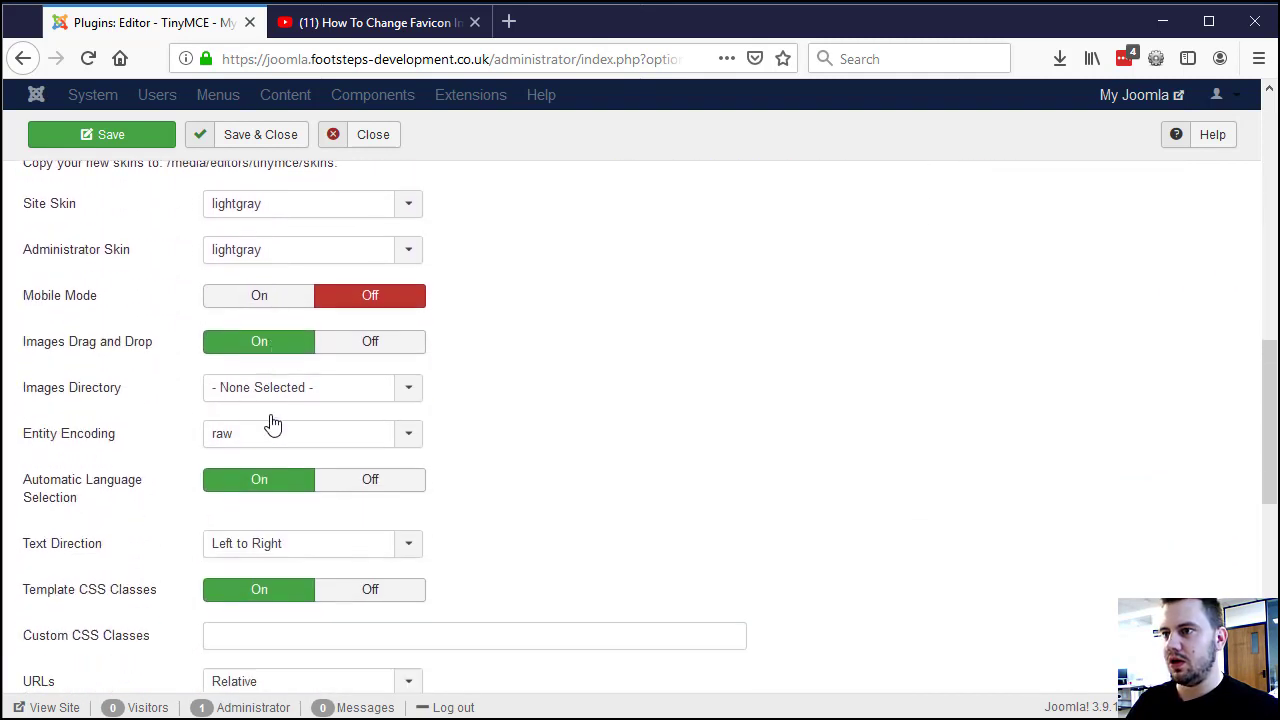
pyautogui.scroll(-2, 271, 413)
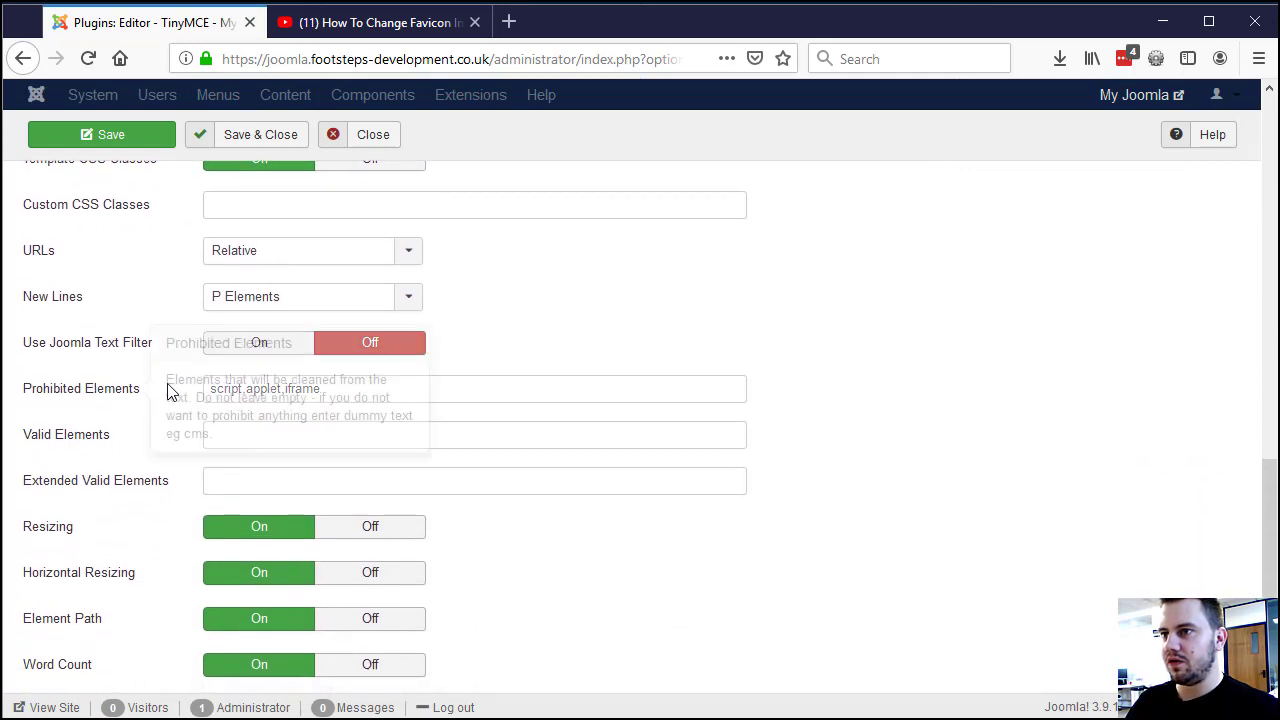
pyautogui.doubleClick(306, 388)
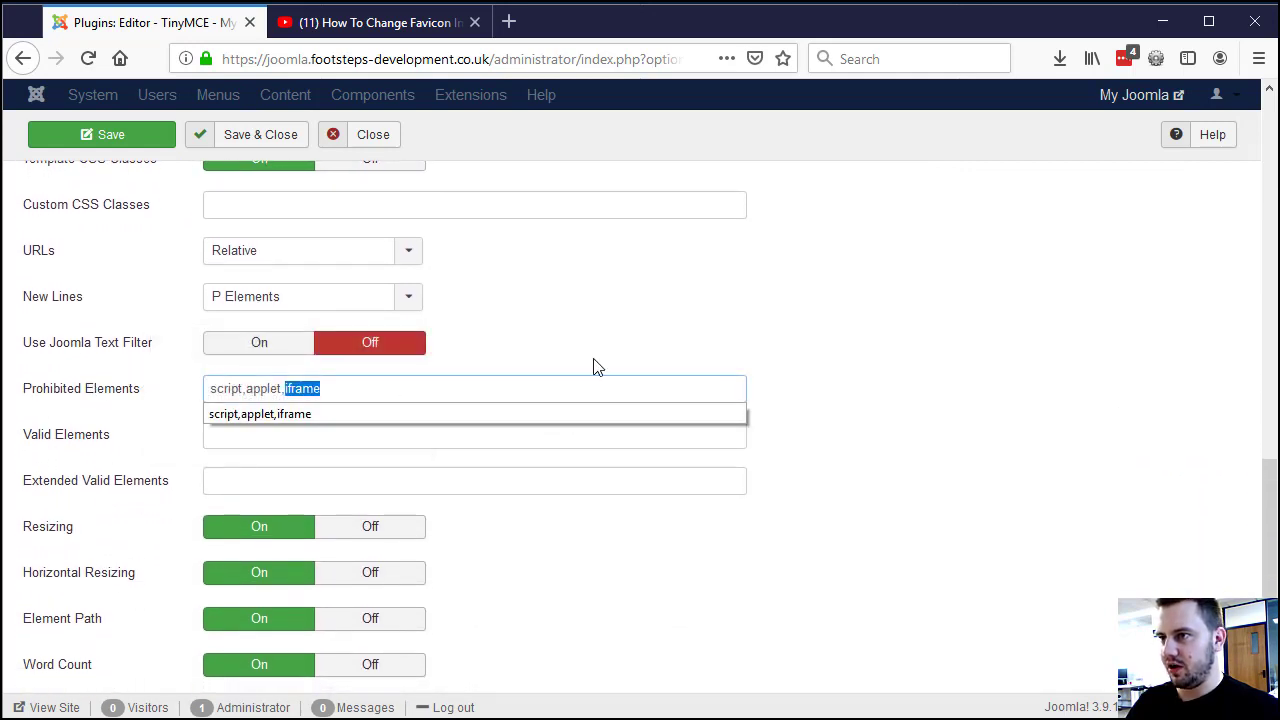
pyautogui.press('BackSpace')
pyautogui.press('BackSpace')
pyautogui.click(800, 403)
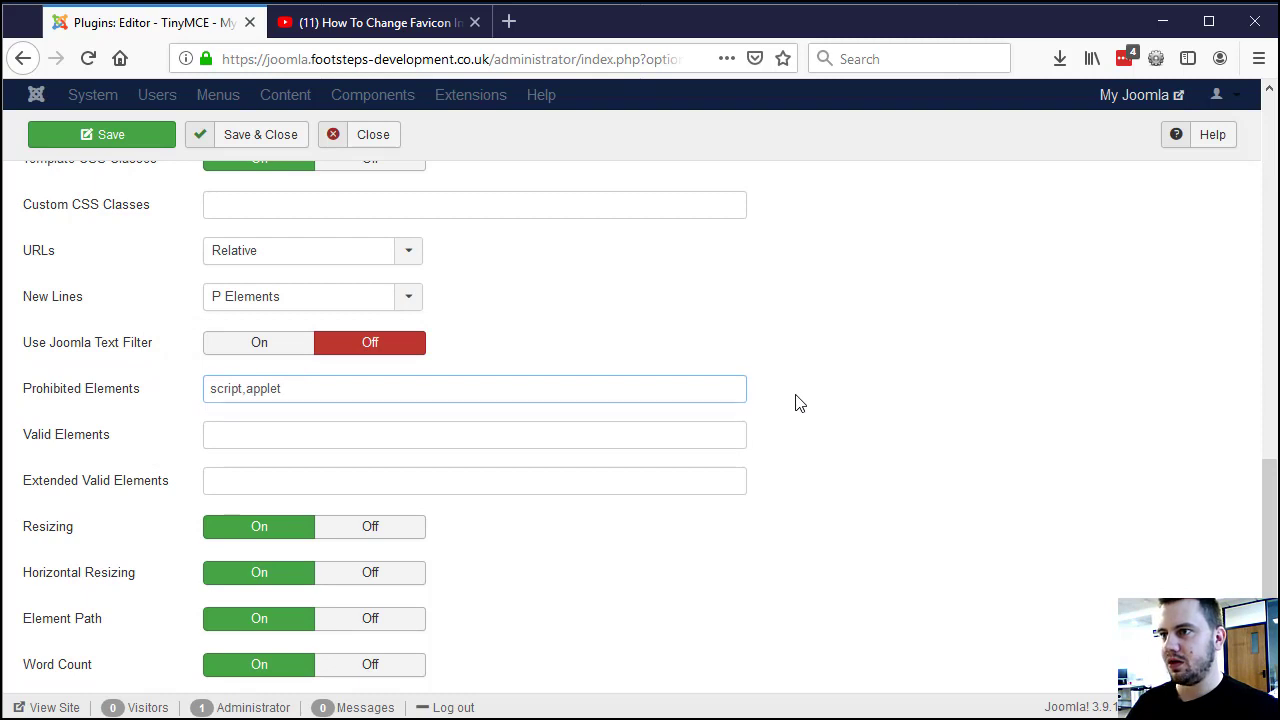
pyautogui.click(116, 135)
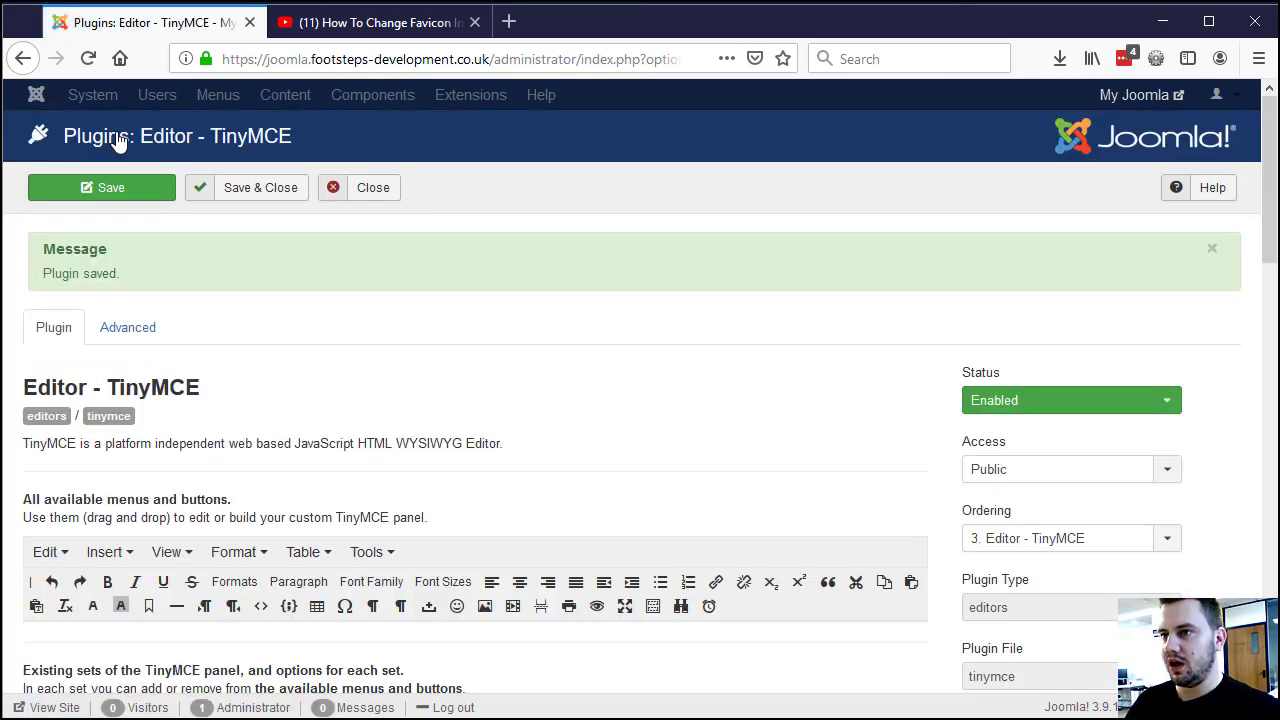
pyautogui.click(377, 192)
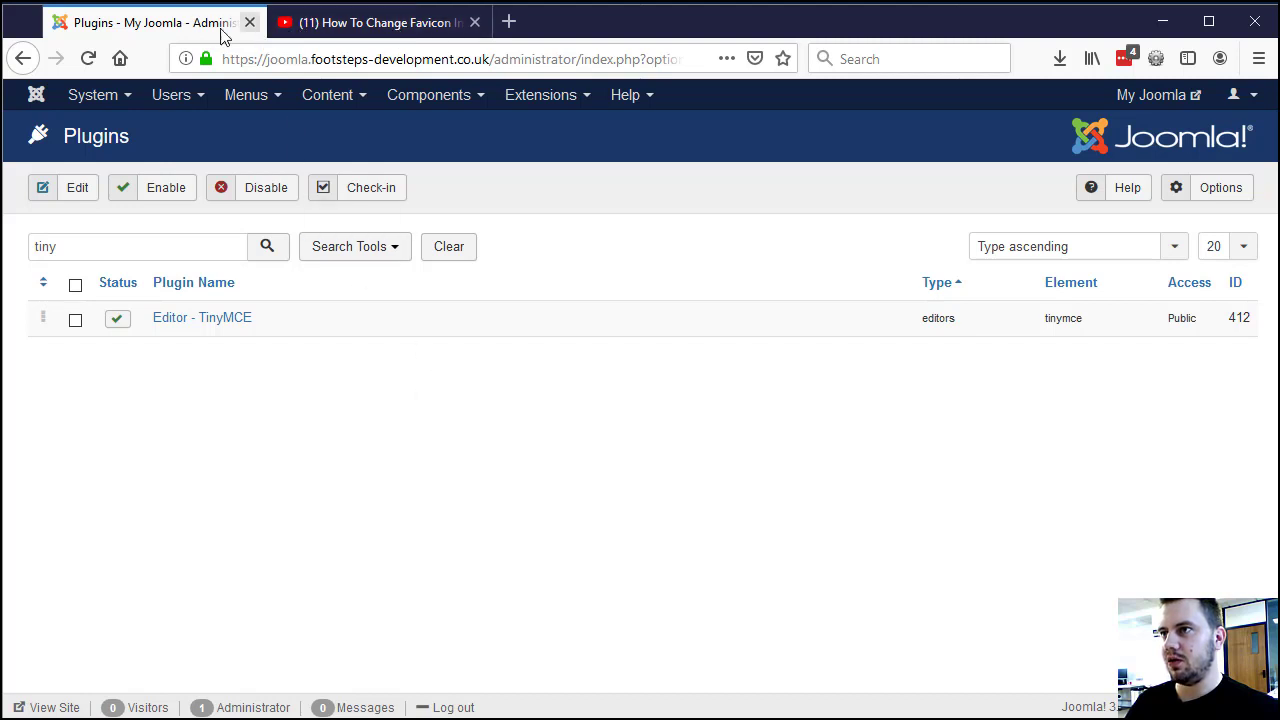
# Switch to the YouTube video "How To Change Favicon In Joomla 3" and bring up its embed code from the sharing options
pyautogui.click(362, 30)
pyautogui.click(608, 188)
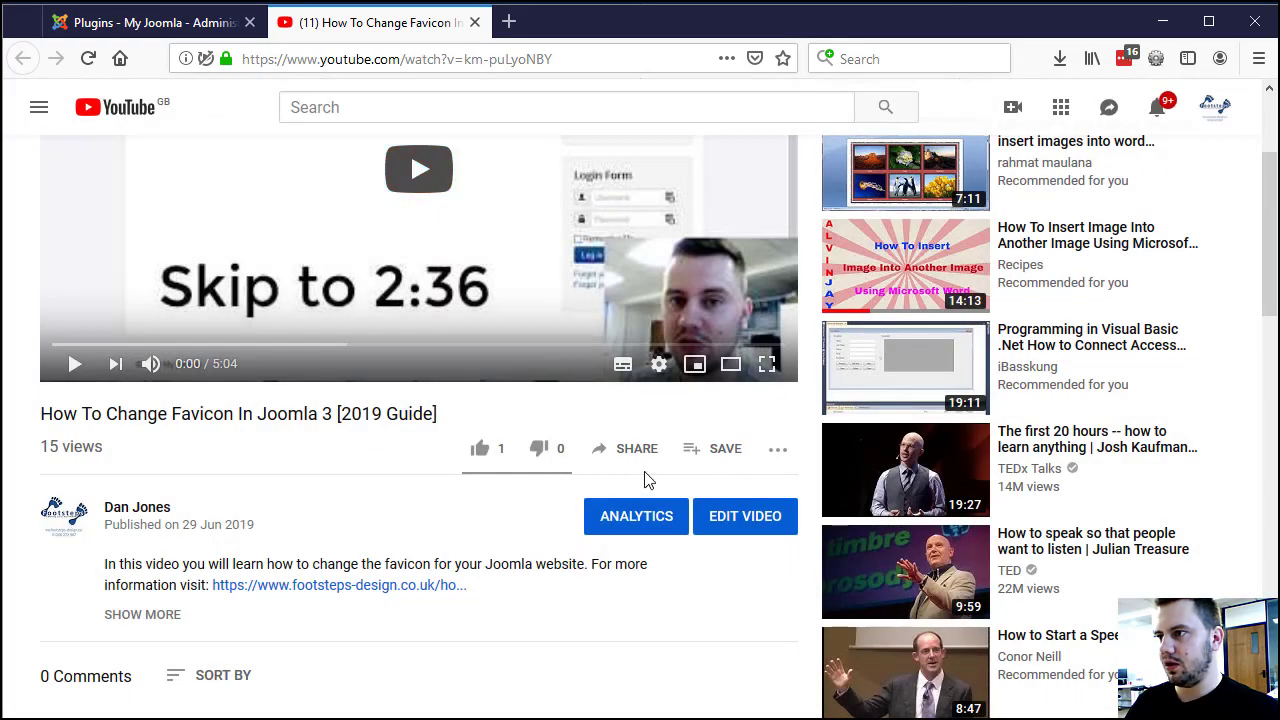
pyautogui.click(613, 457)
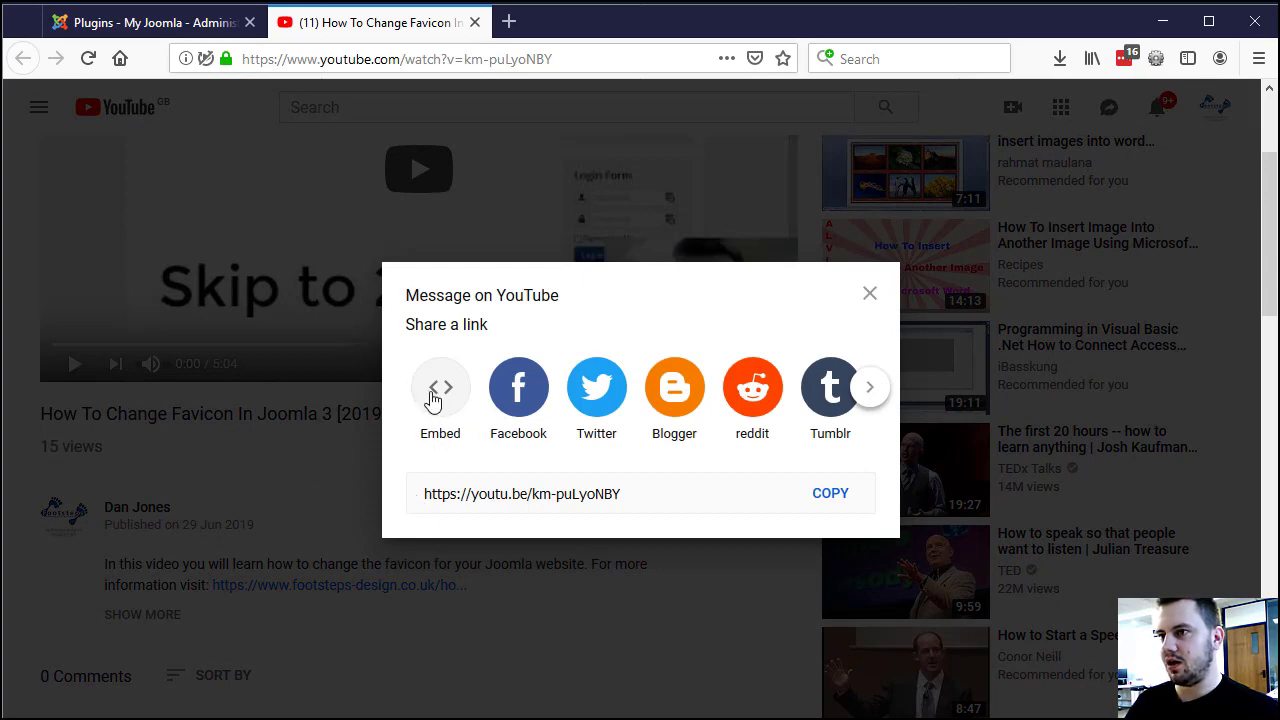
pyautogui.click(440, 390)
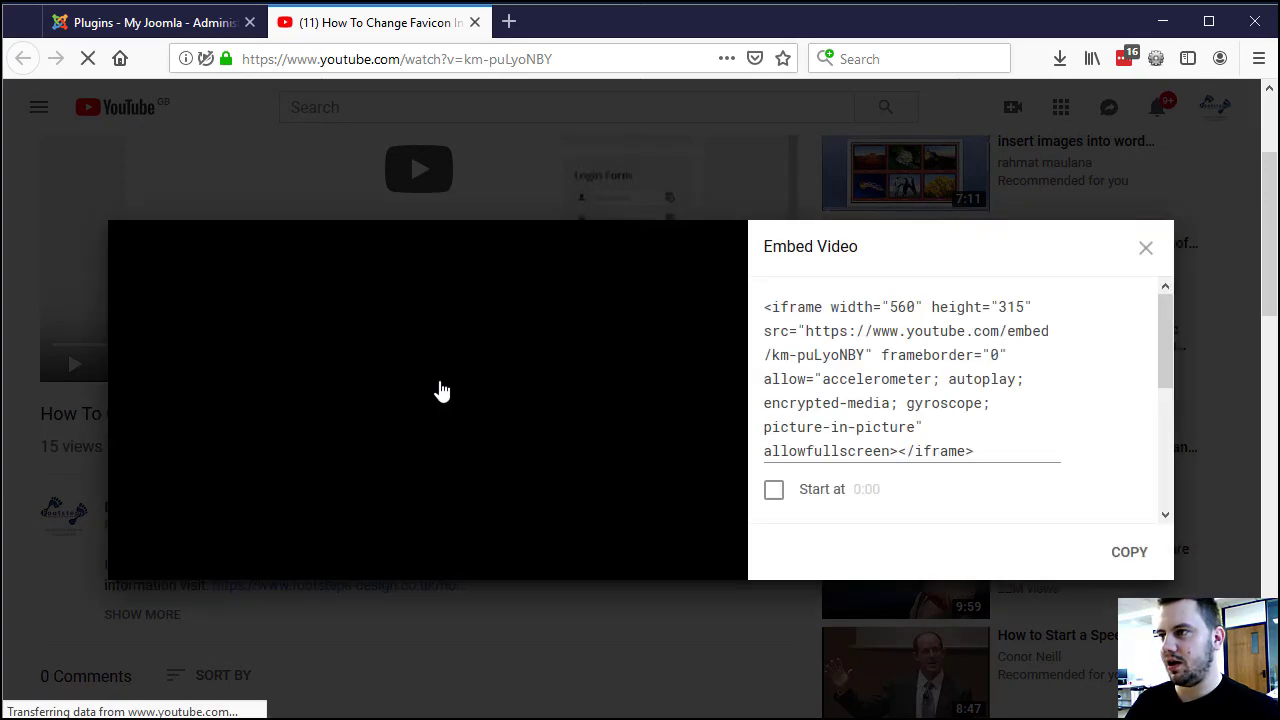
# Select and copy the video's entire iframe embed code
pyautogui.click(849, 329)
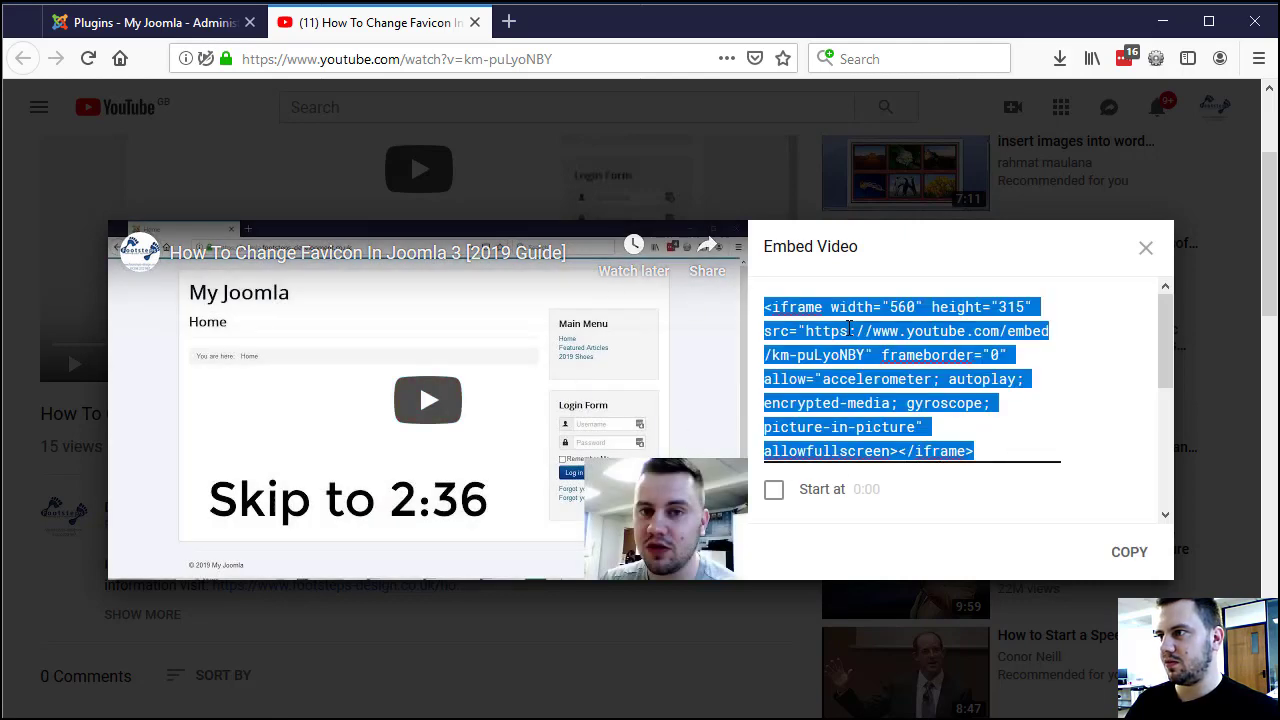
pyautogui.rightClick(849, 330)
pyautogui.click(897, 393)
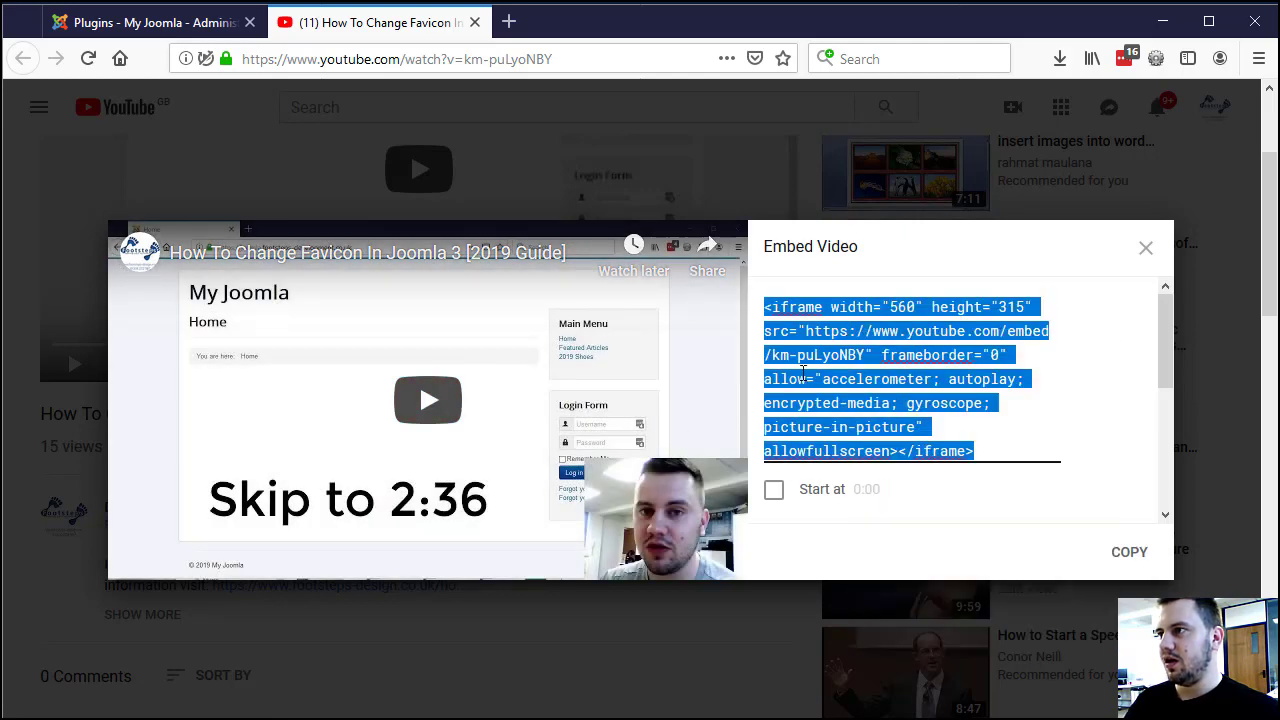
pyautogui.doubleClick(773, 305)
pyautogui.click(773, 306)
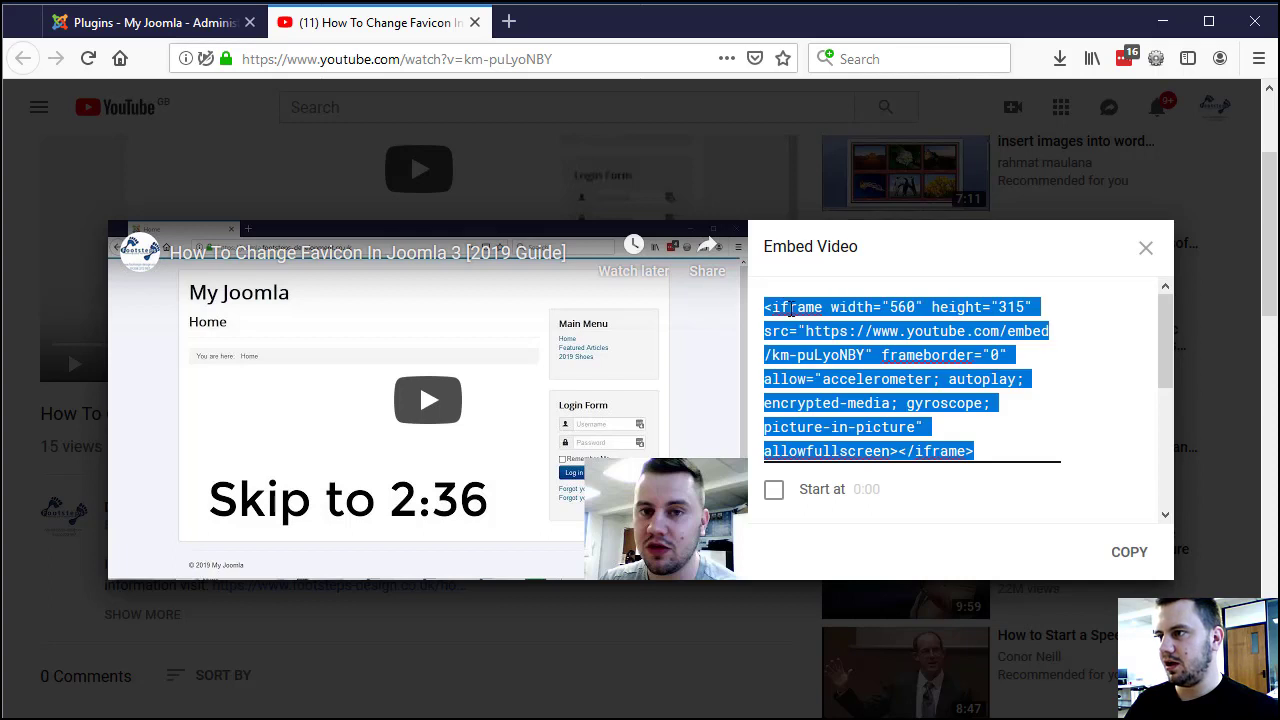
pyautogui.rightClick(791, 310)
pyautogui.click(860, 446)
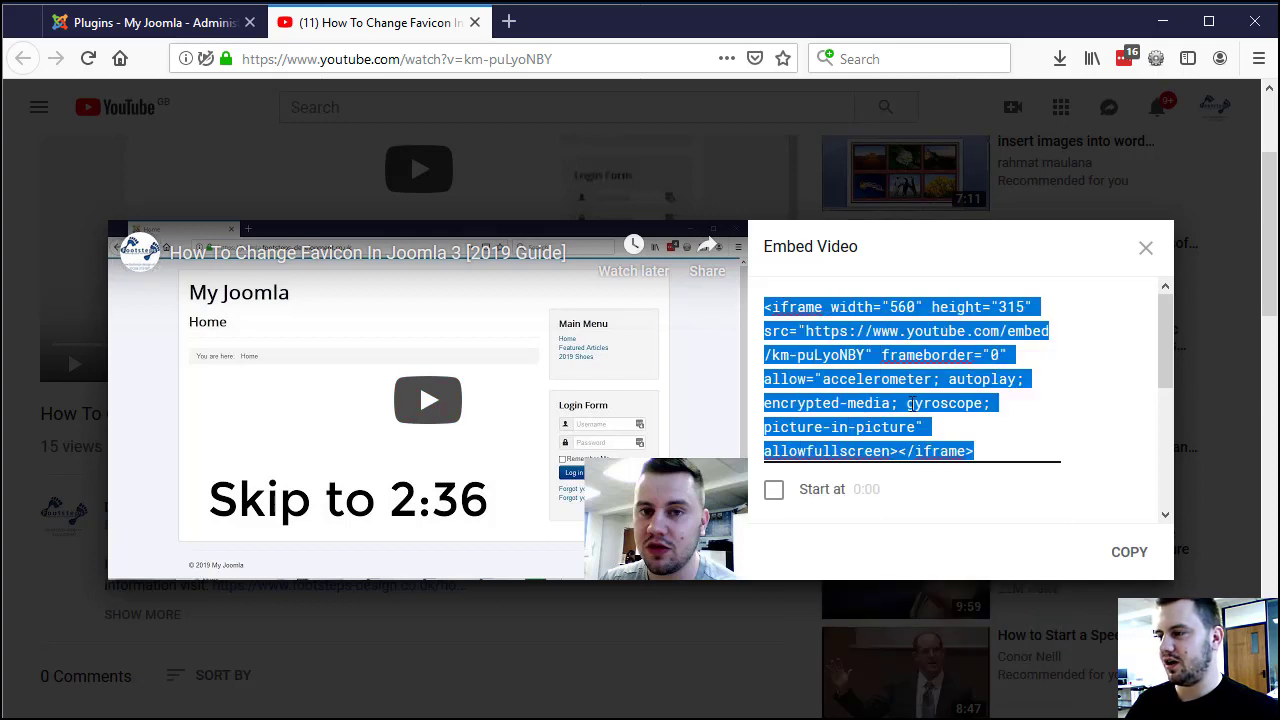
# Return to the Joomla administrator and create a new site module of the Custom type
pyautogui.click(141, 33)
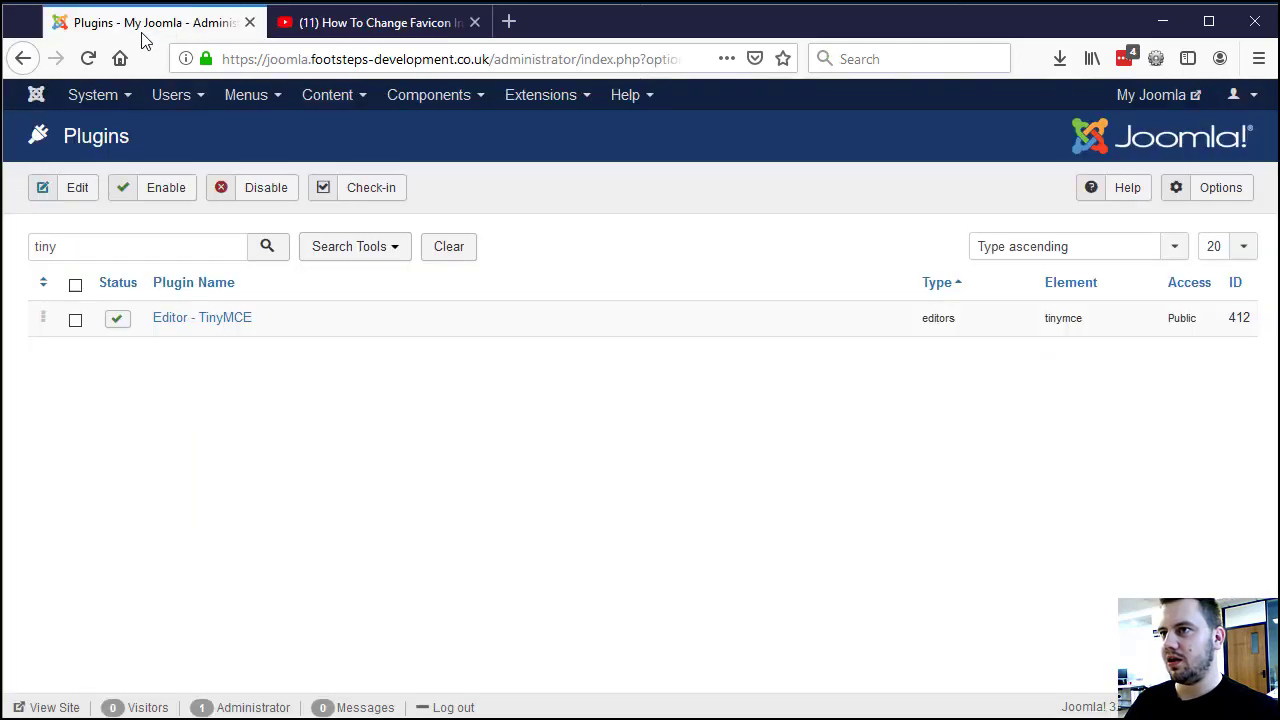
pyautogui.click(538, 100)
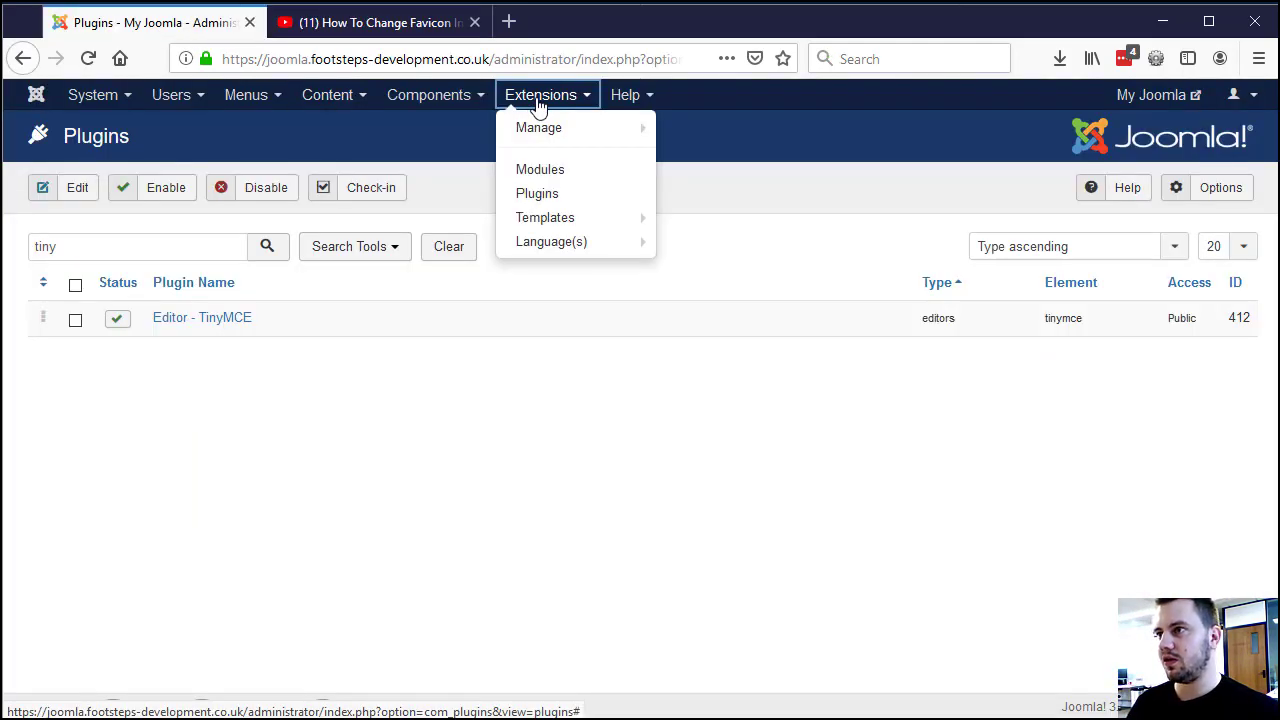
pyautogui.click(541, 172)
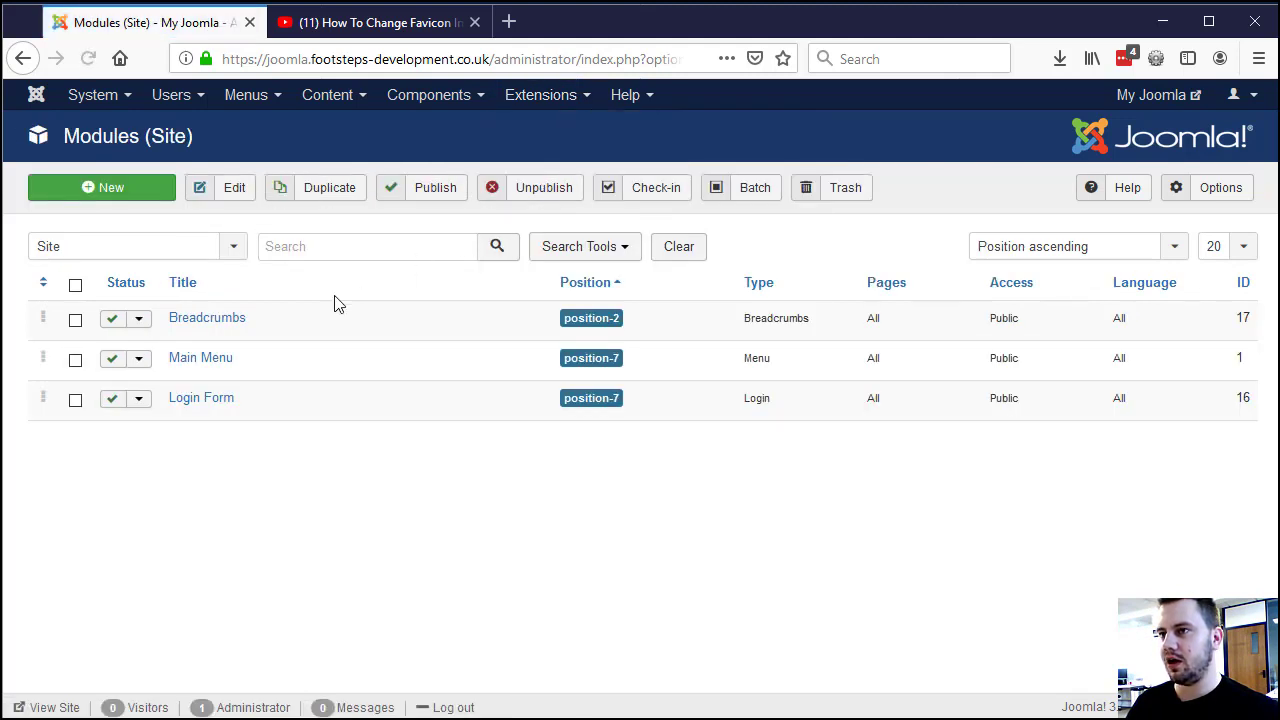
pyautogui.click(128, 196)
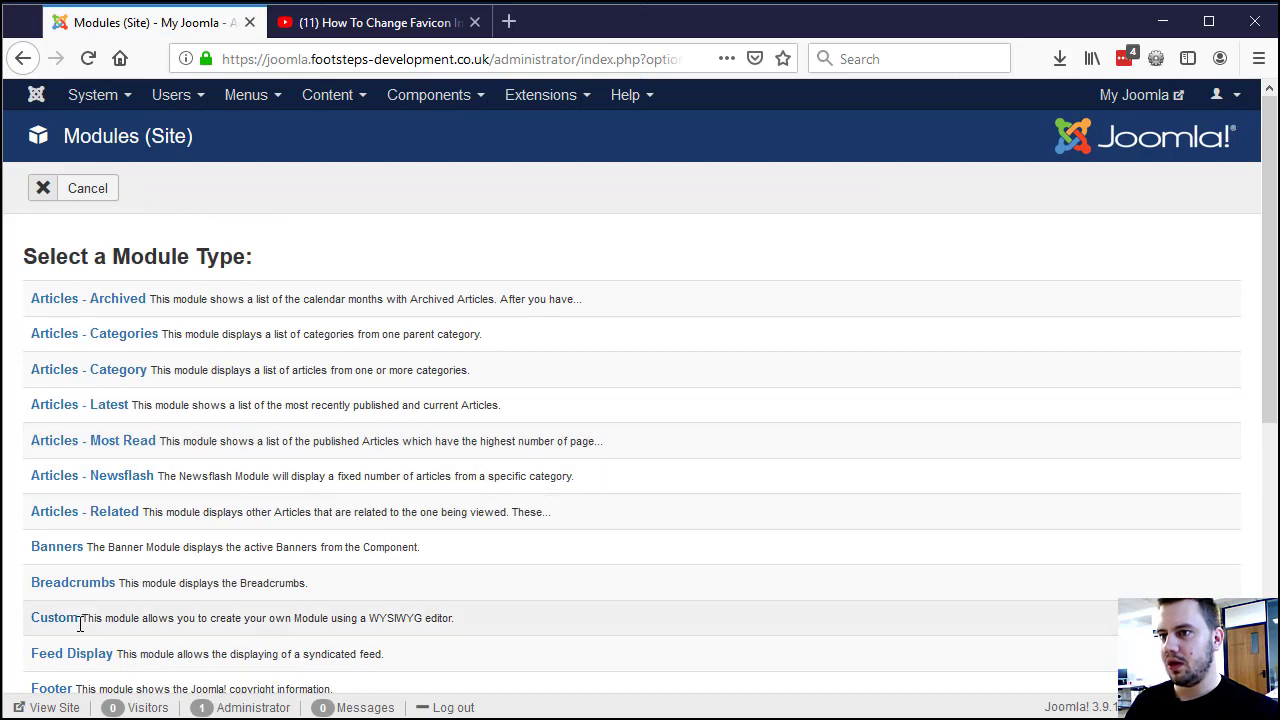
pyautogui.click(60, 620)
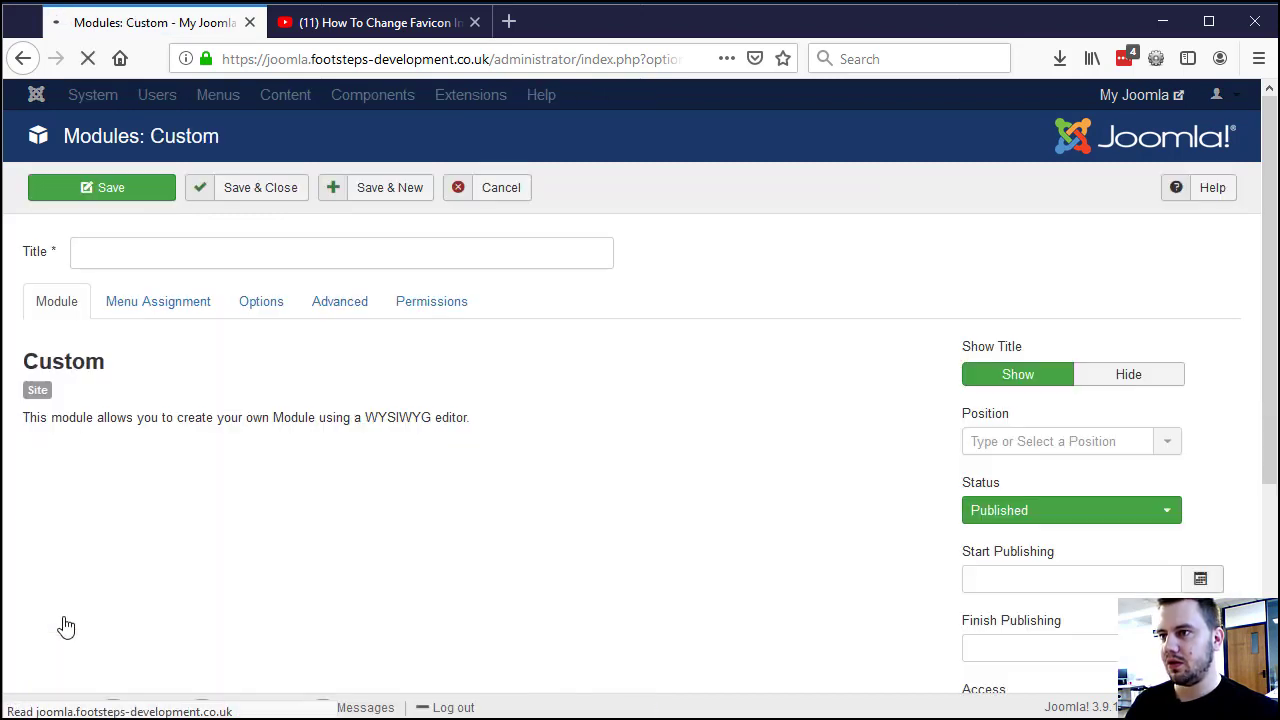
# Turn off the visual editor for the module content and paste in the YouTube iframe embed code
pyautogui.scroll(-2, 728, 524)
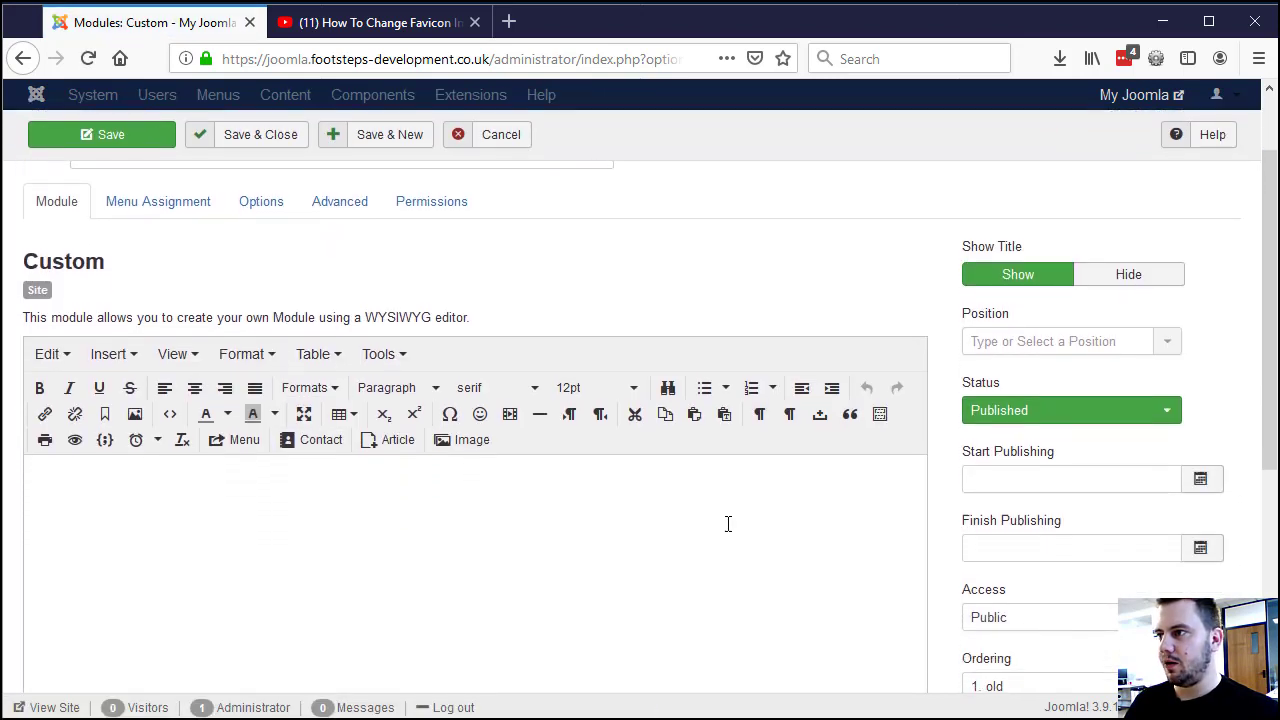
pyautogui.scroll(-5, 757, 509)
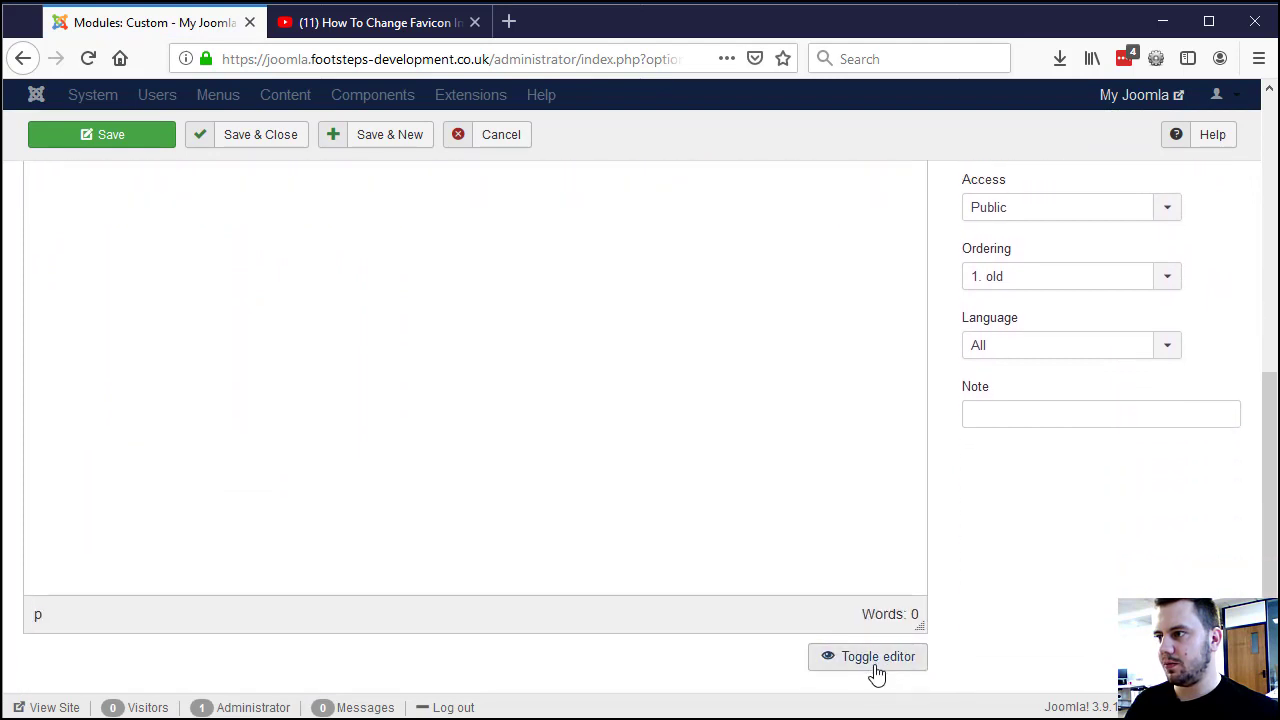
pyautogui.click(872, 668)
pyautogui.scroll(5, 534, 543)
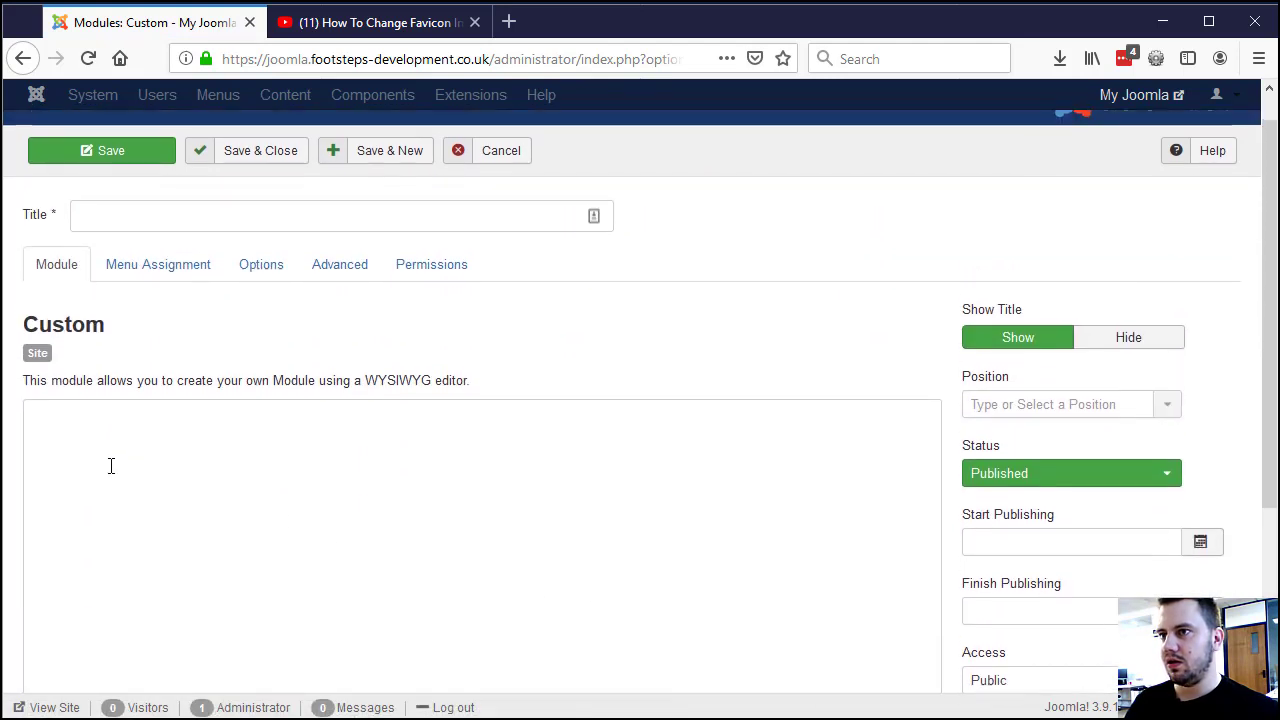
pyautogui.click(87, 458)
pyautogui.hotkey('ctrl', 'v')
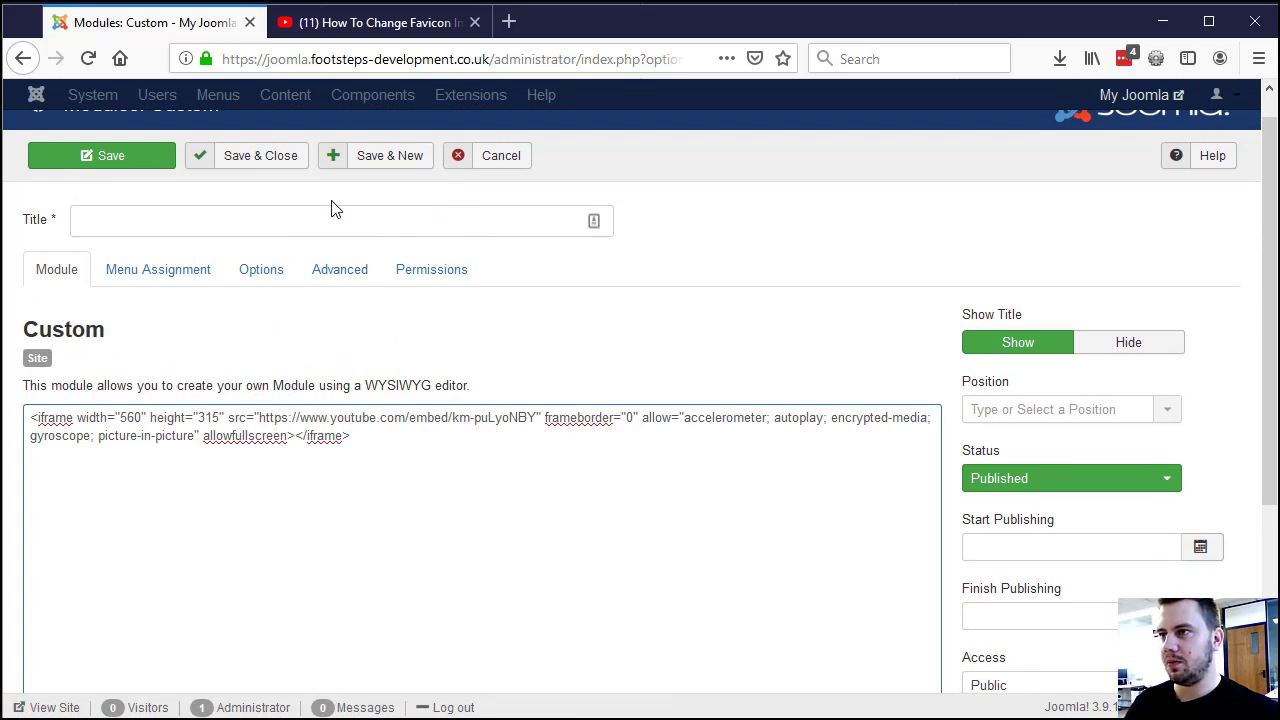
# Title the custom module "joomla favicon video"
pyautogui.click(314, 221)
pyautogui.click(314, 223)
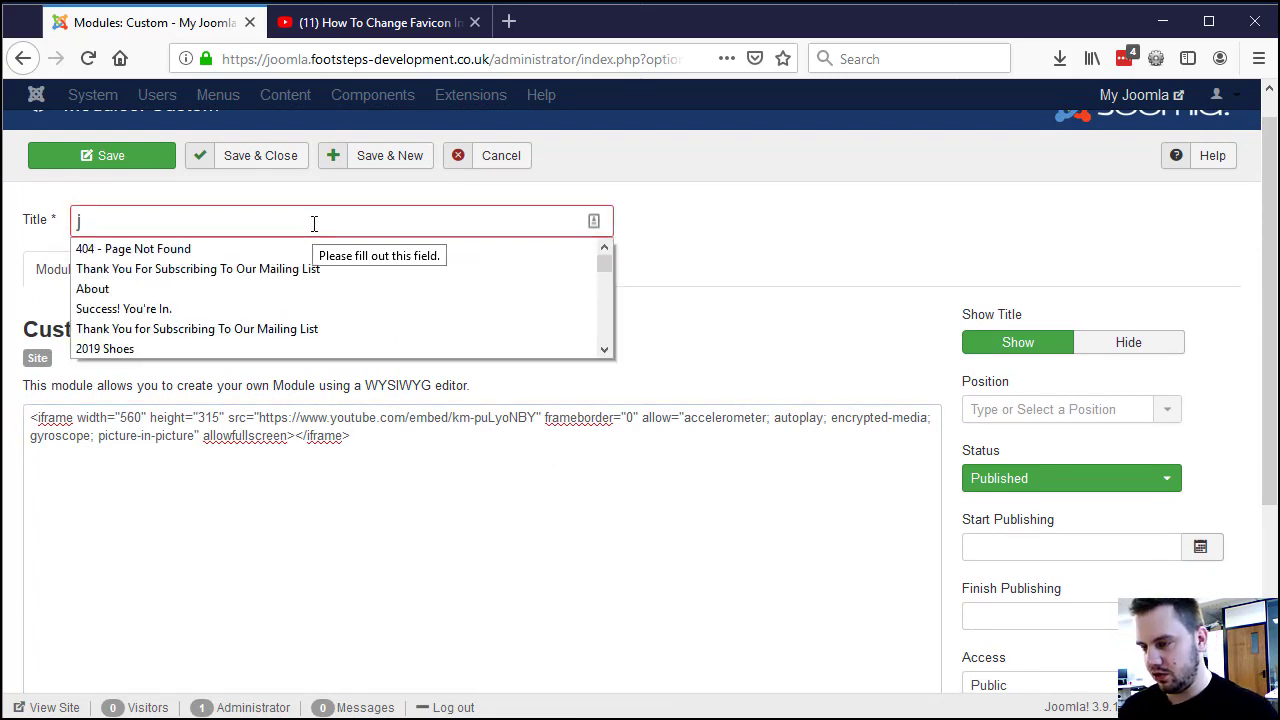
pyautogui.write('joomla')
pyautogui.press('Down')
pyautogui.press('Return')
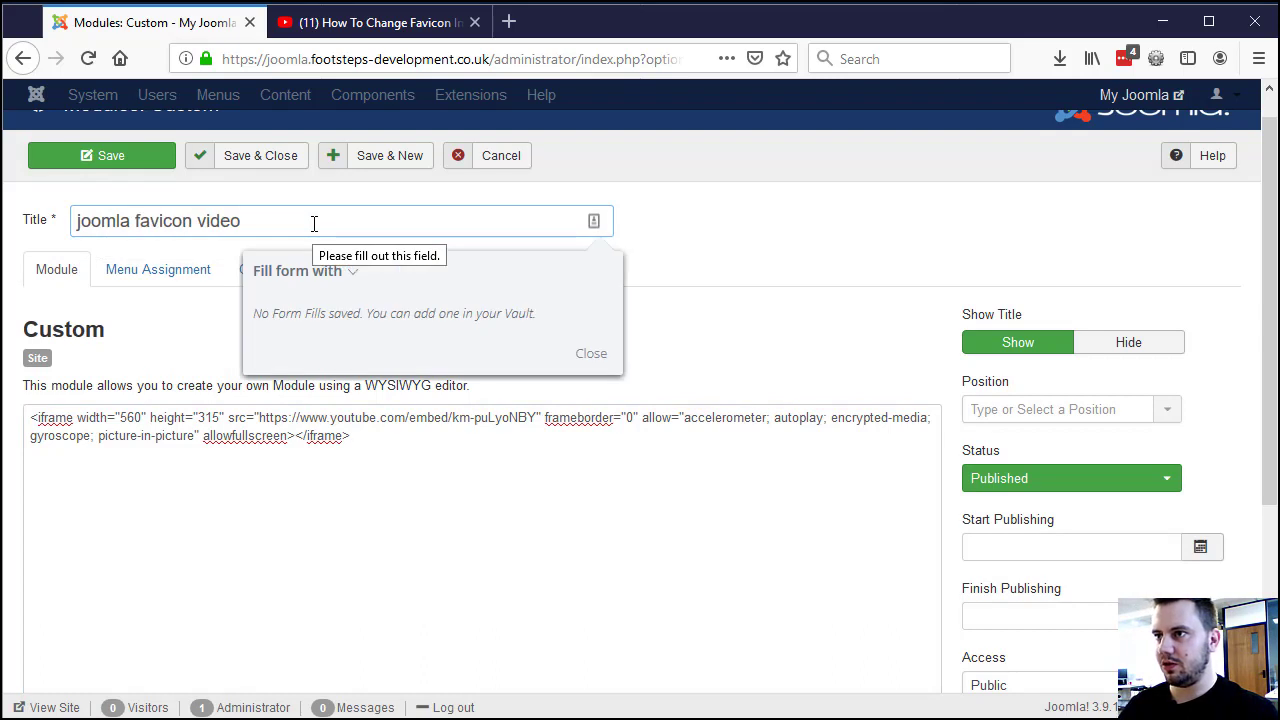
pyautogui.click(820, 284)
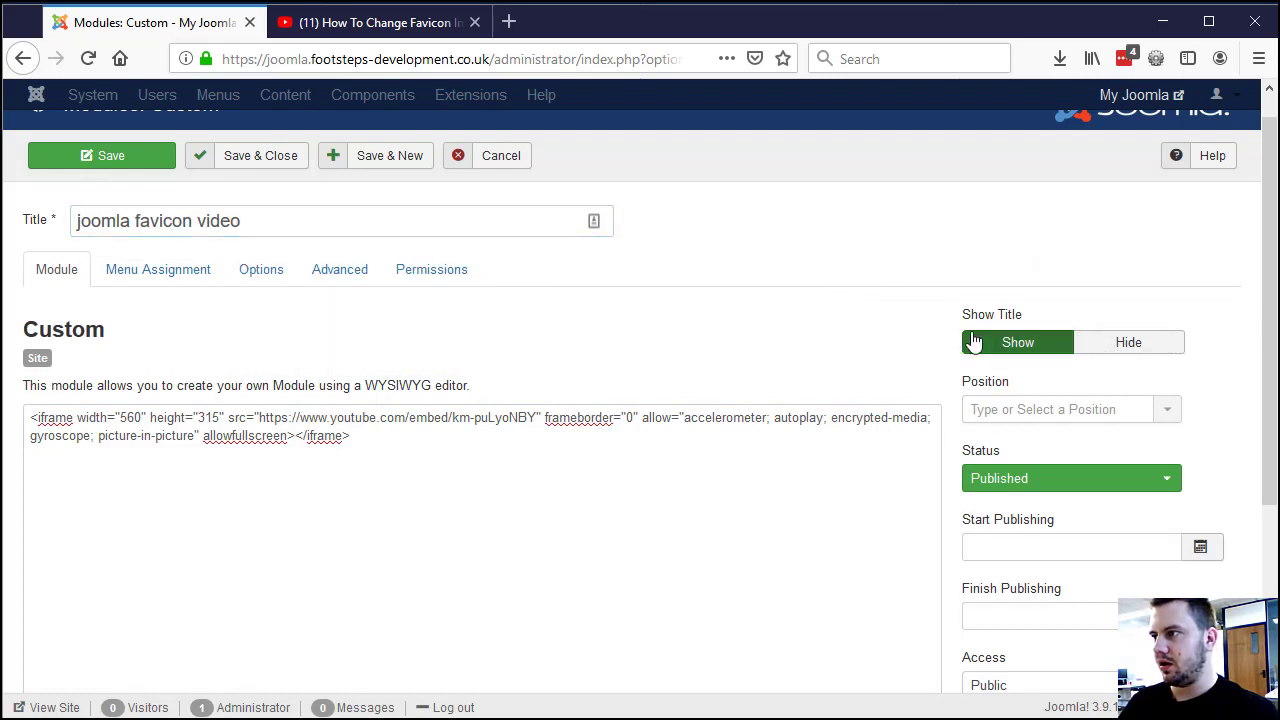
# Hide the module's title and assign the module to a new custom position named joomla-favicon-video
pyautogui.click(1130, 348)
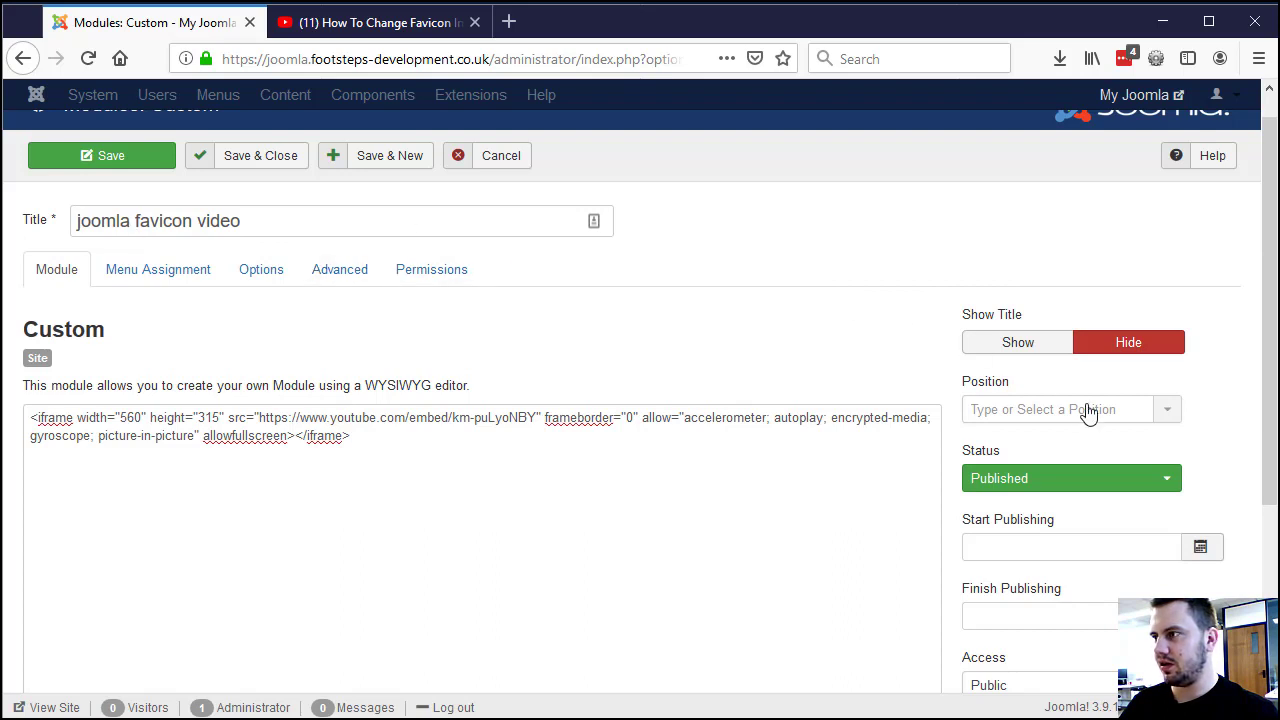
pyautogui.click(1030, 418)
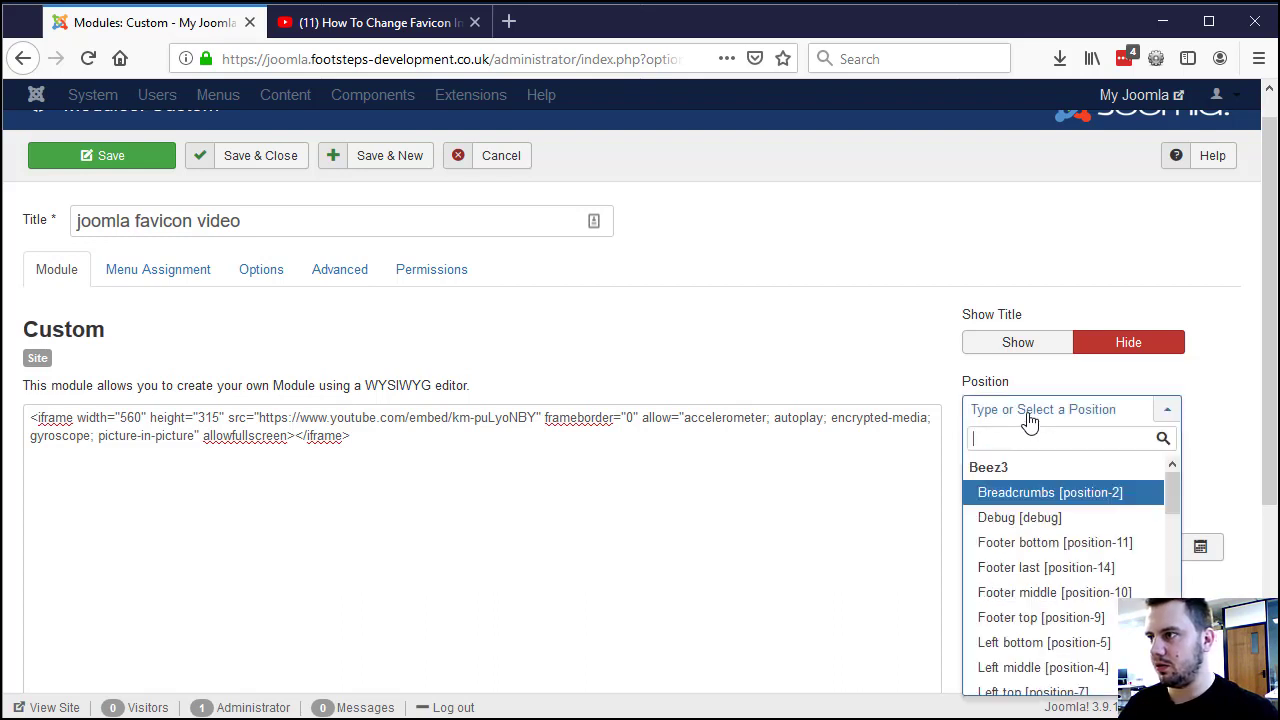
pyautogui.write('joomla')
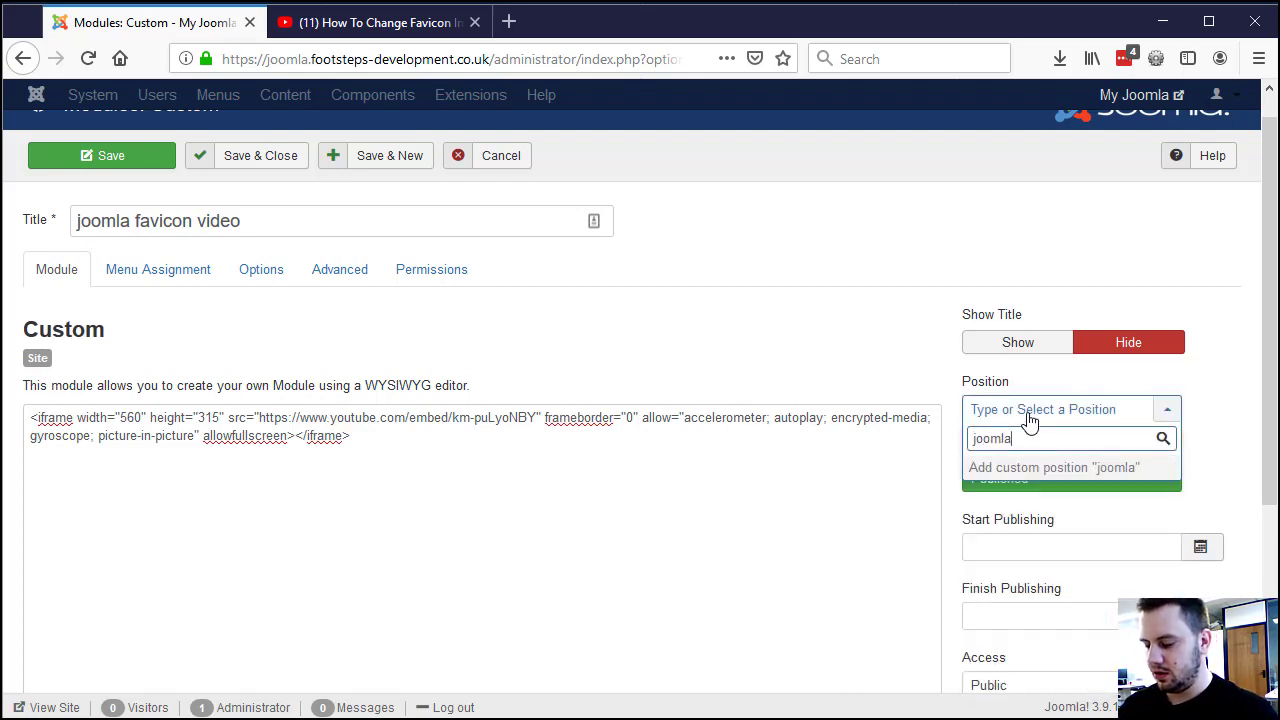
pyautogui.write('-favicon')
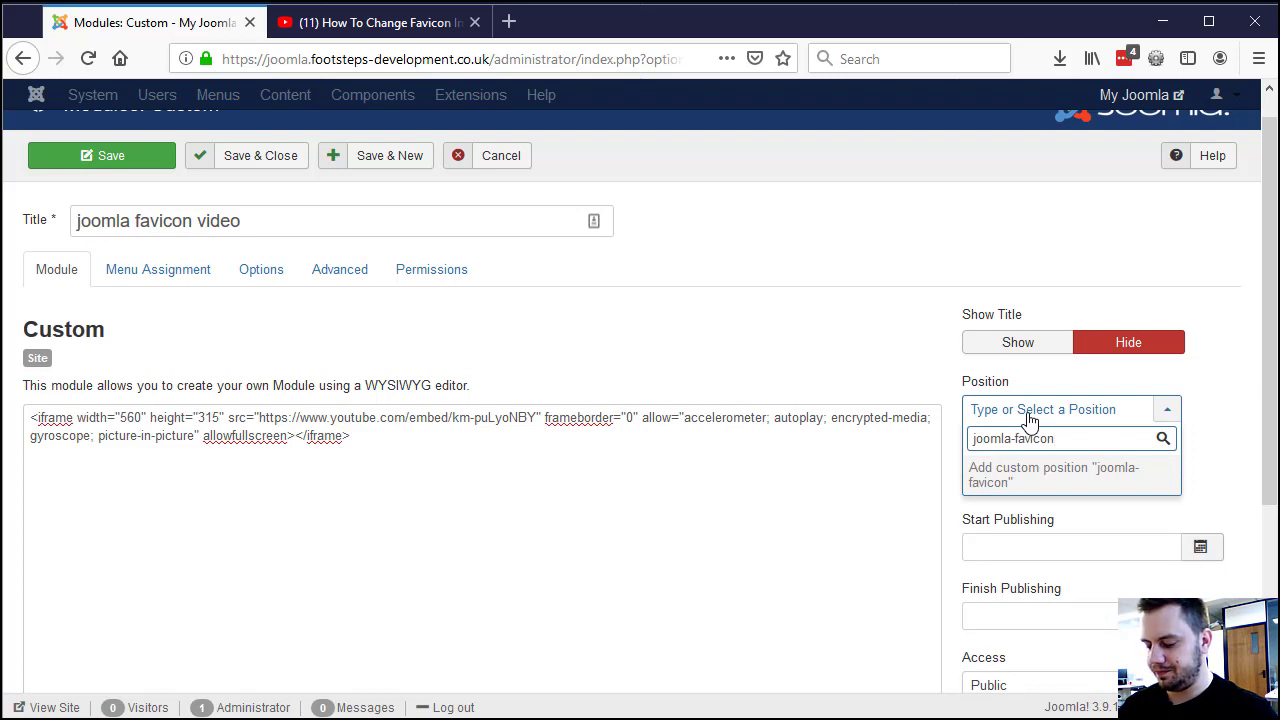
pyautogui.write('-video')
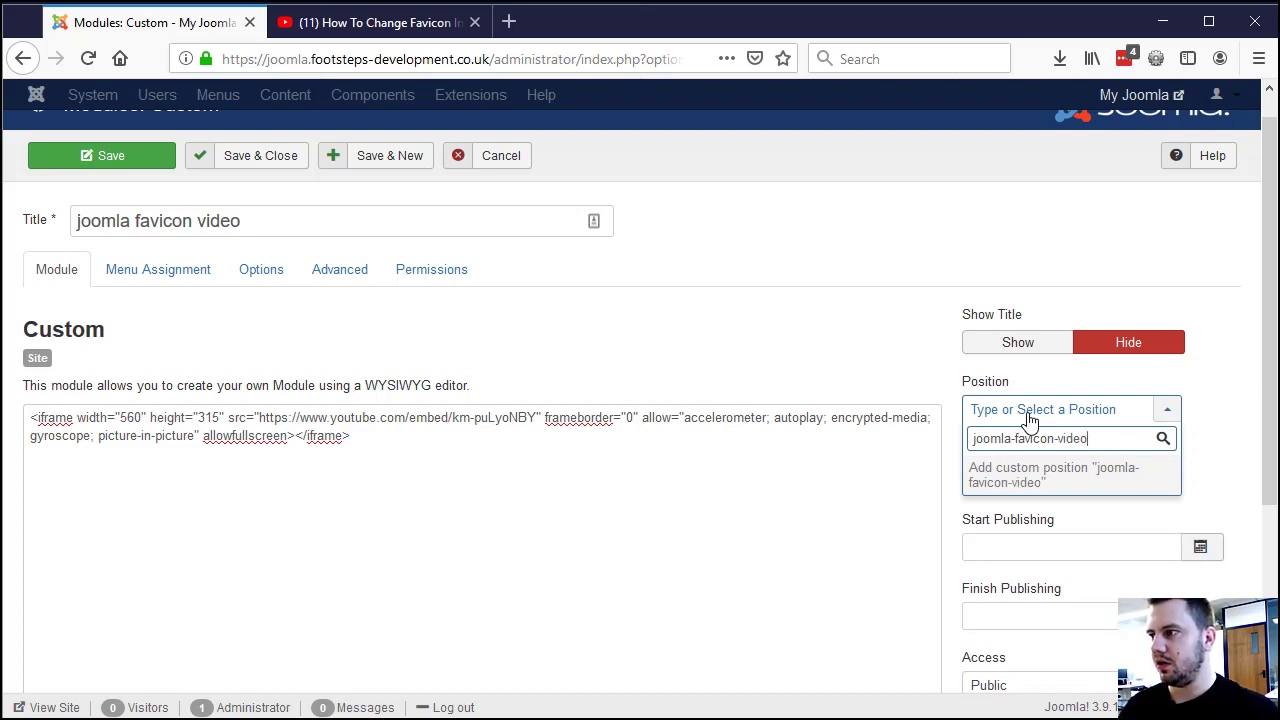
pyautogui.press('Return')
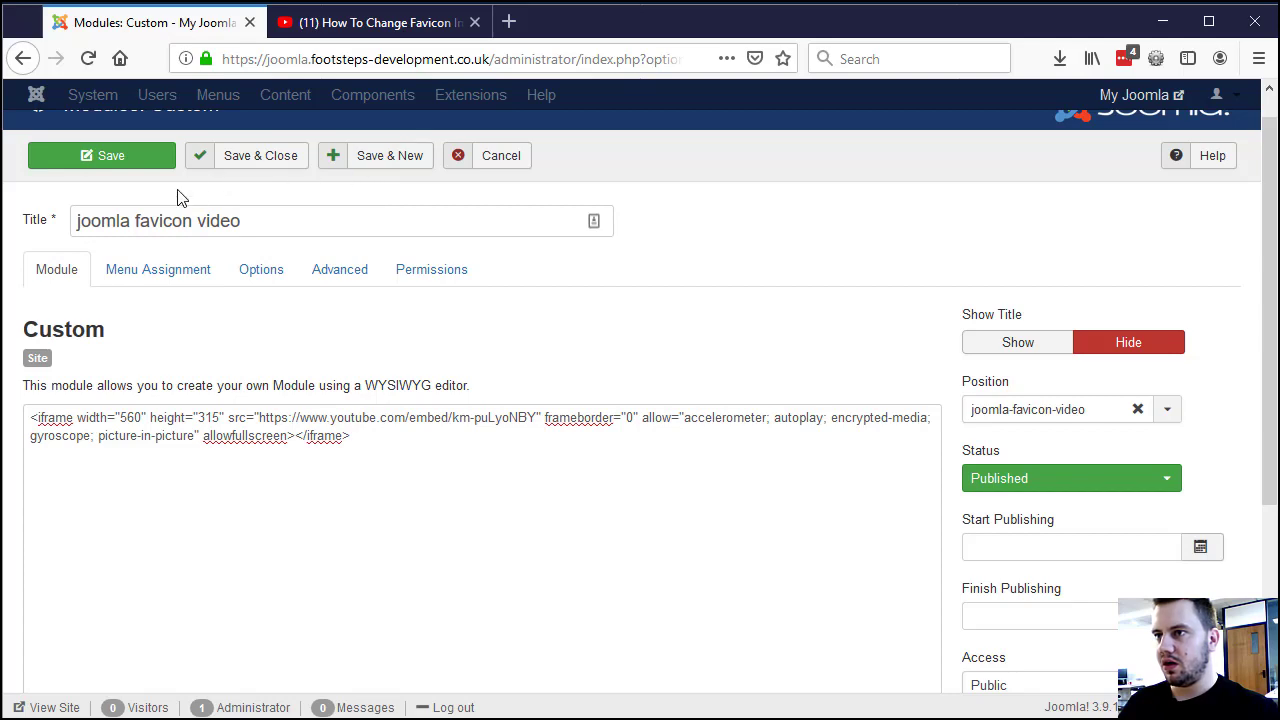
# Save the module and check the video preview in its content area
pyautogui.click(140, 174)
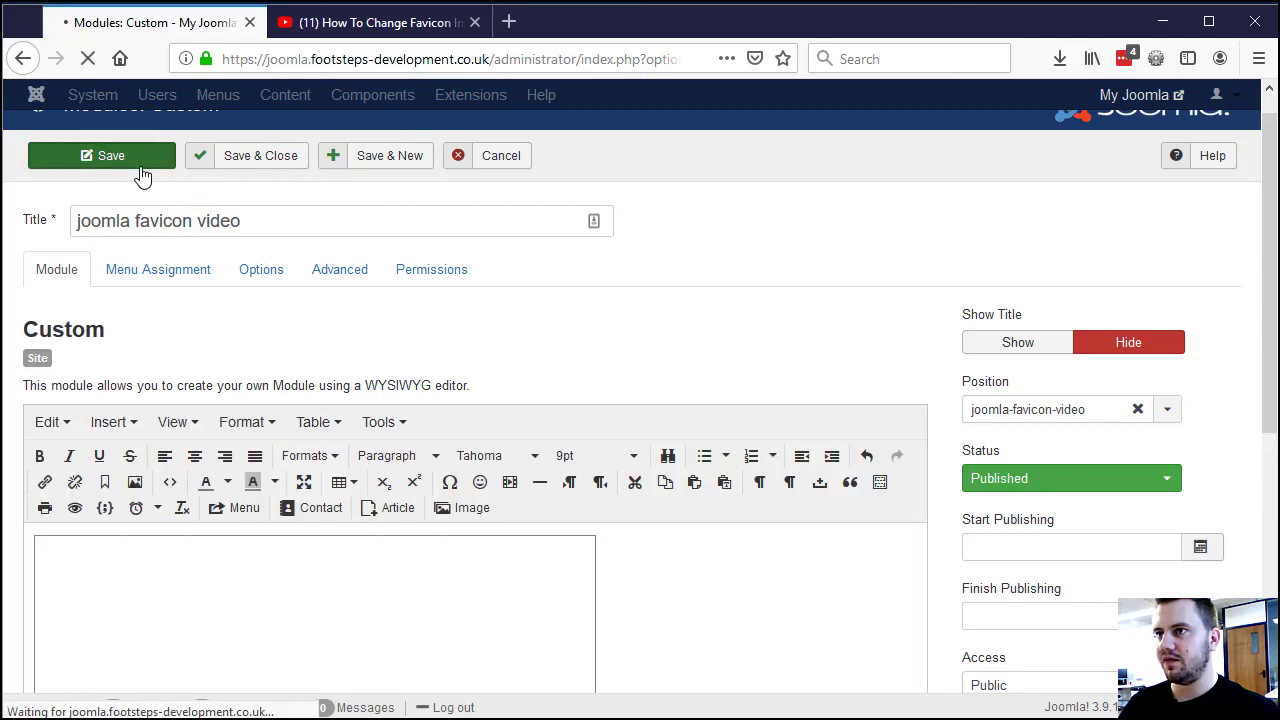
pyautogui.scroll(-4, 400, 534)
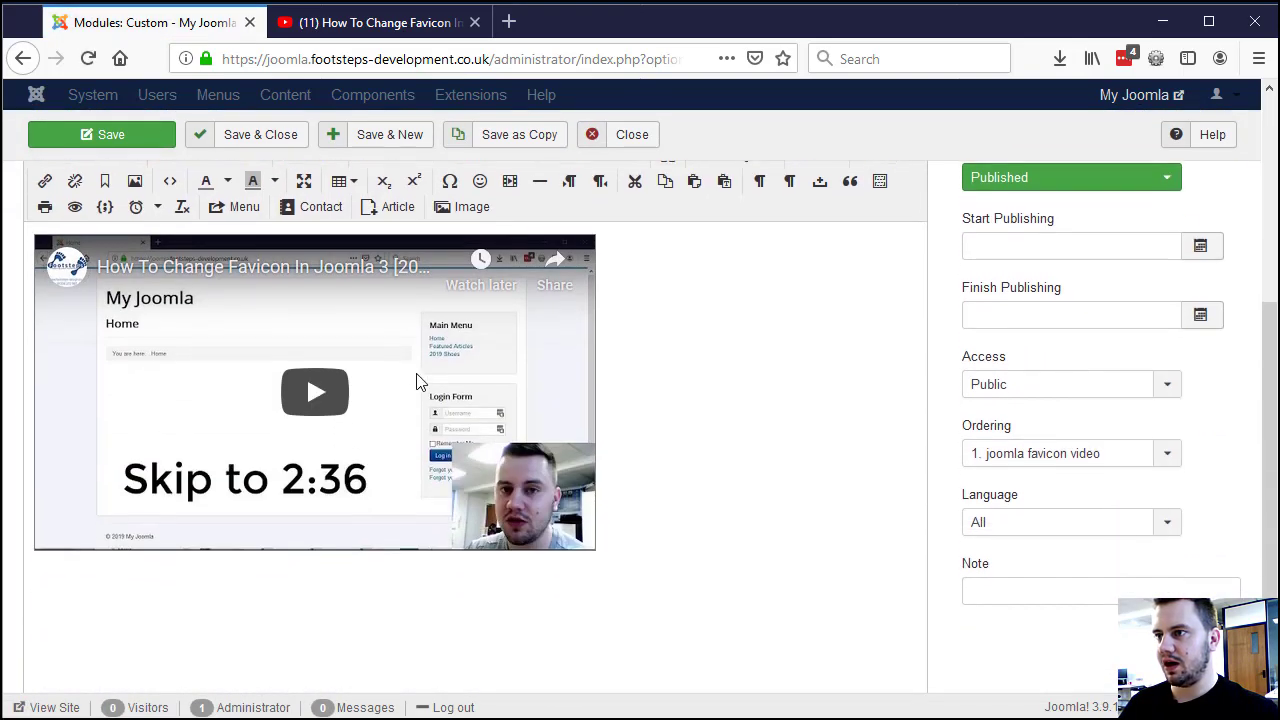
pyautogui.scroll(-3, 418, 381)
pyautogui.scroll(5, 529, 400)
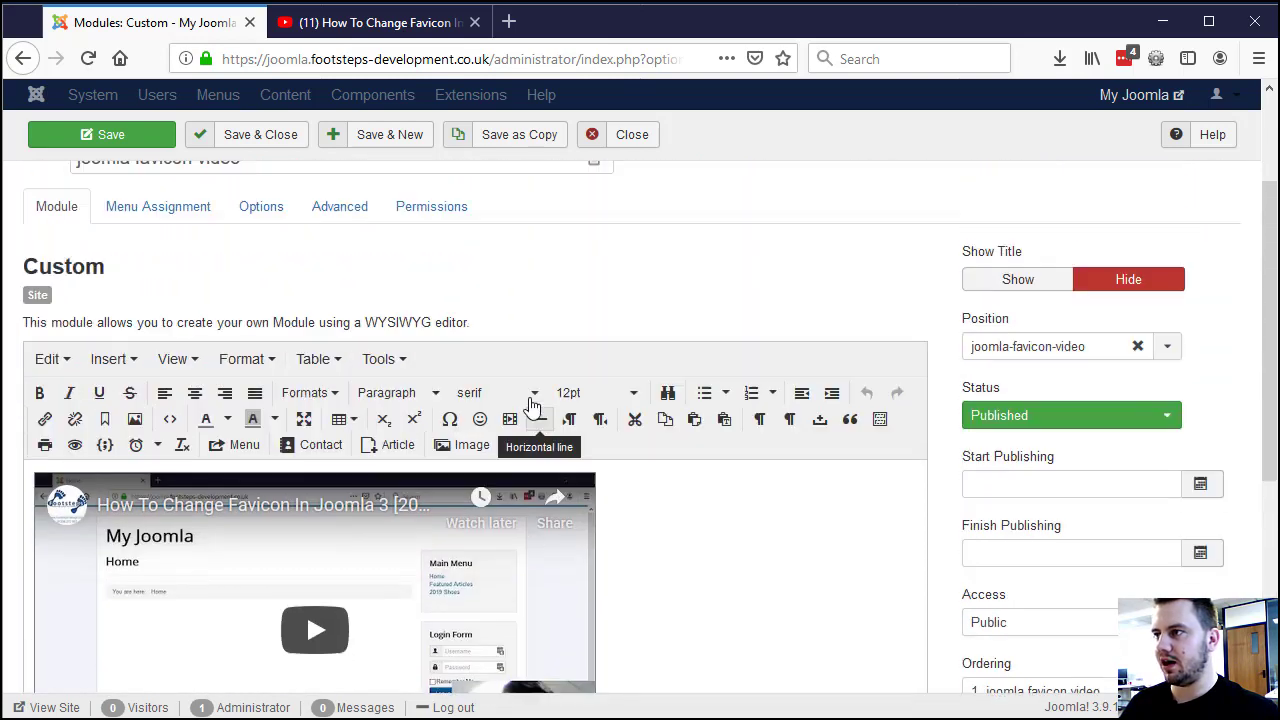
pyautogui.scroll(3, 532, 405)
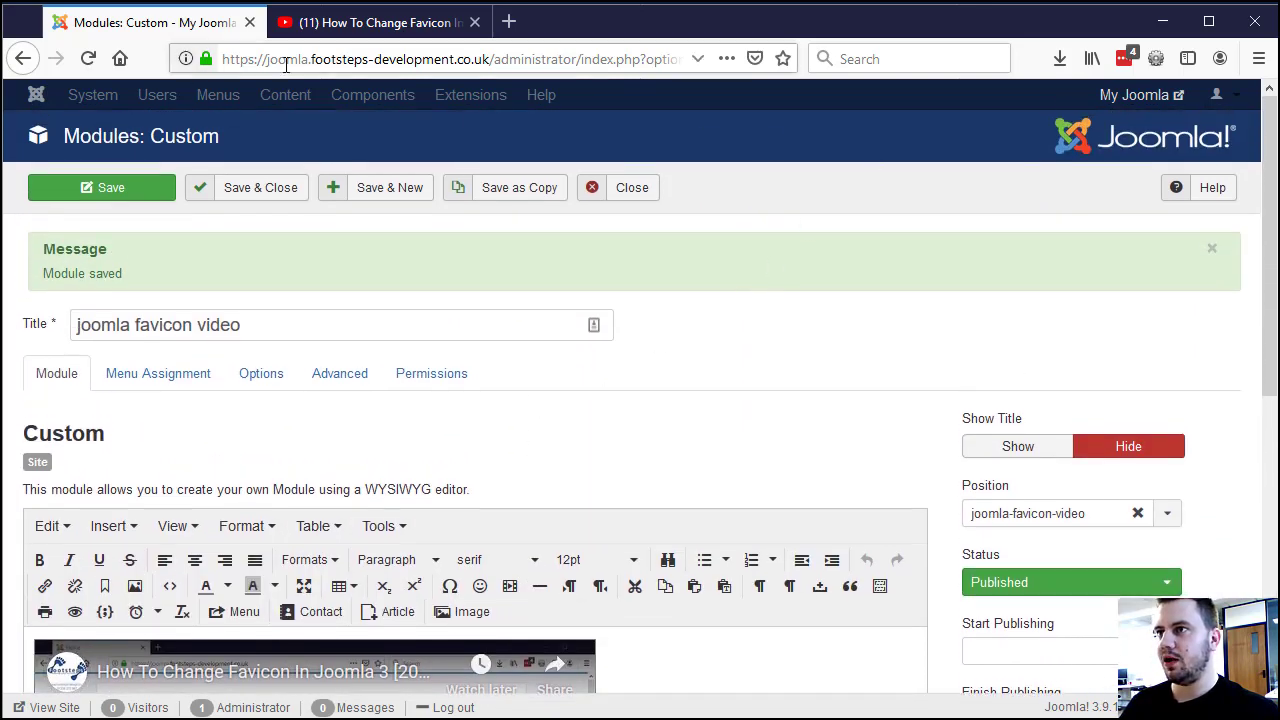
# Open the site's front end in a separate tab and view the 2019 Shoes page
pyautogui.click(1128, 95)
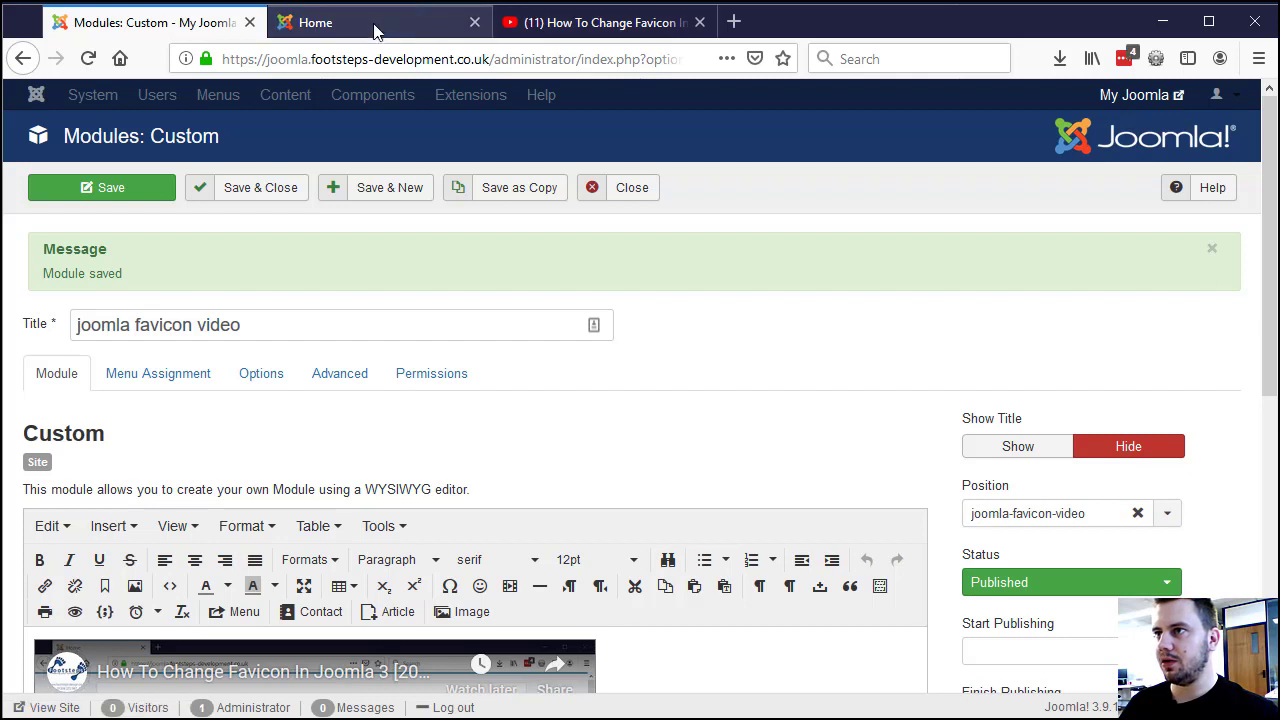
pyautogui.click(375, 31)
pyautogui.click(941, 281)
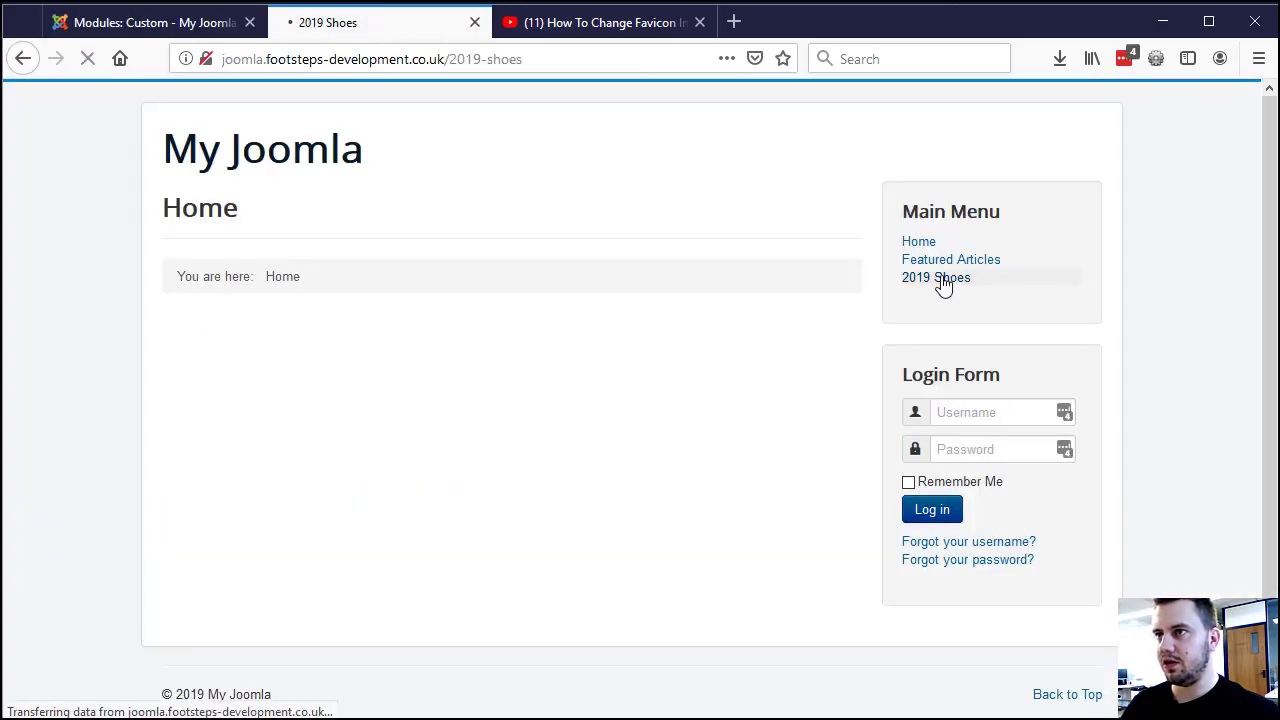
# Replace the 2019-shoes part of the page address with administrator to load the Joomla control panel in this tab
pyautogui.click(451, 60)
pyautogui.moveTo(451, 60); pyautogui.dragTo(526, 62)
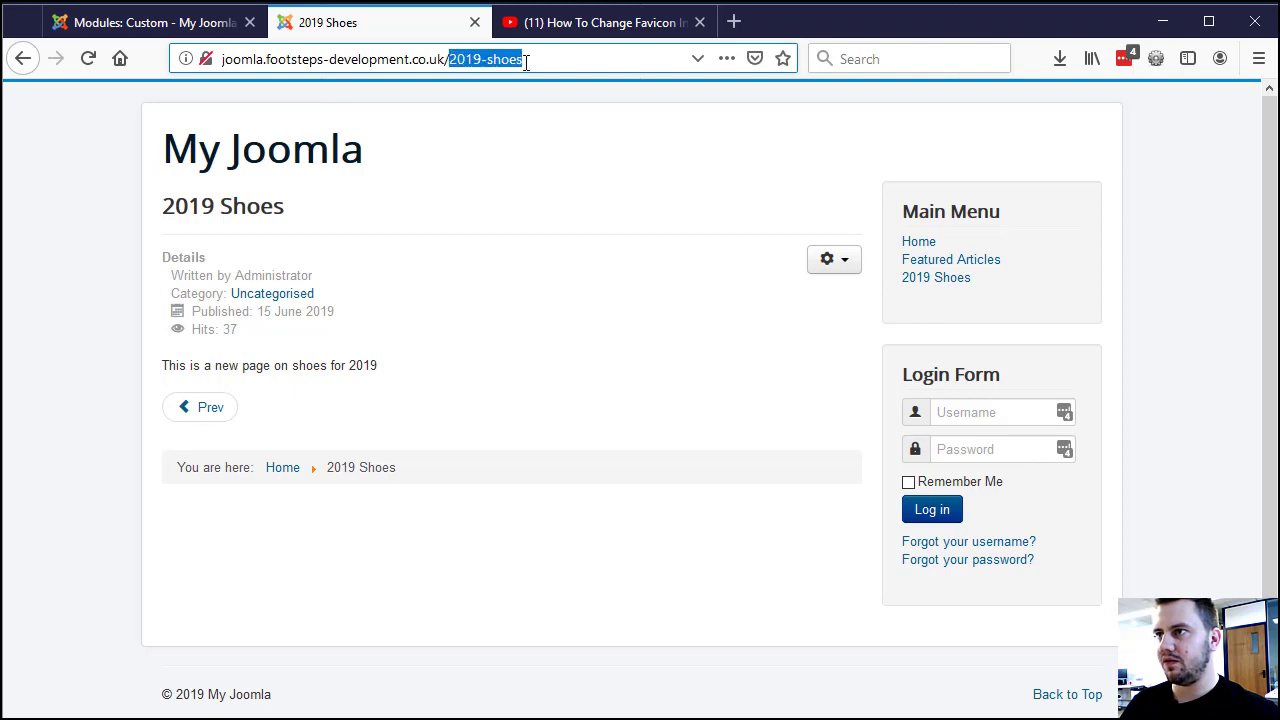
pyautogui.write('adm')
pyautogui.press('Return')
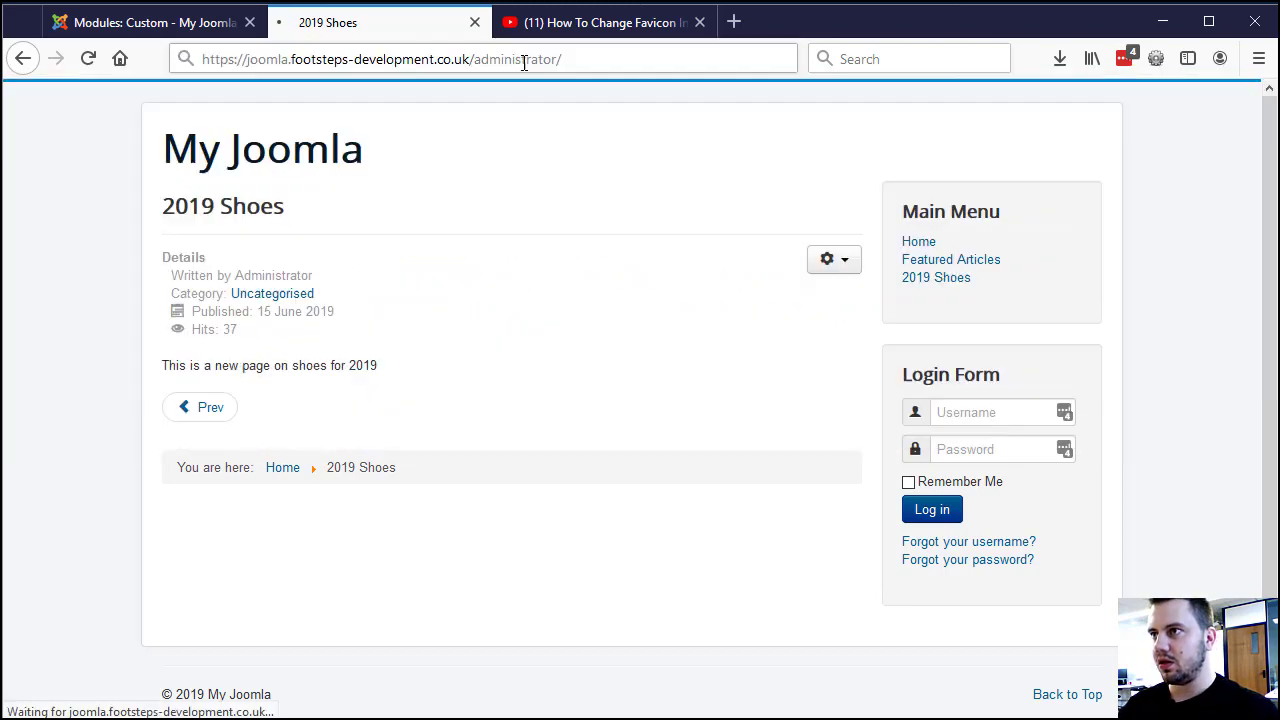
# Open the 2019 Shoes item of the Main Menu and start editing its linked article
pyautogui.click(238, 100)
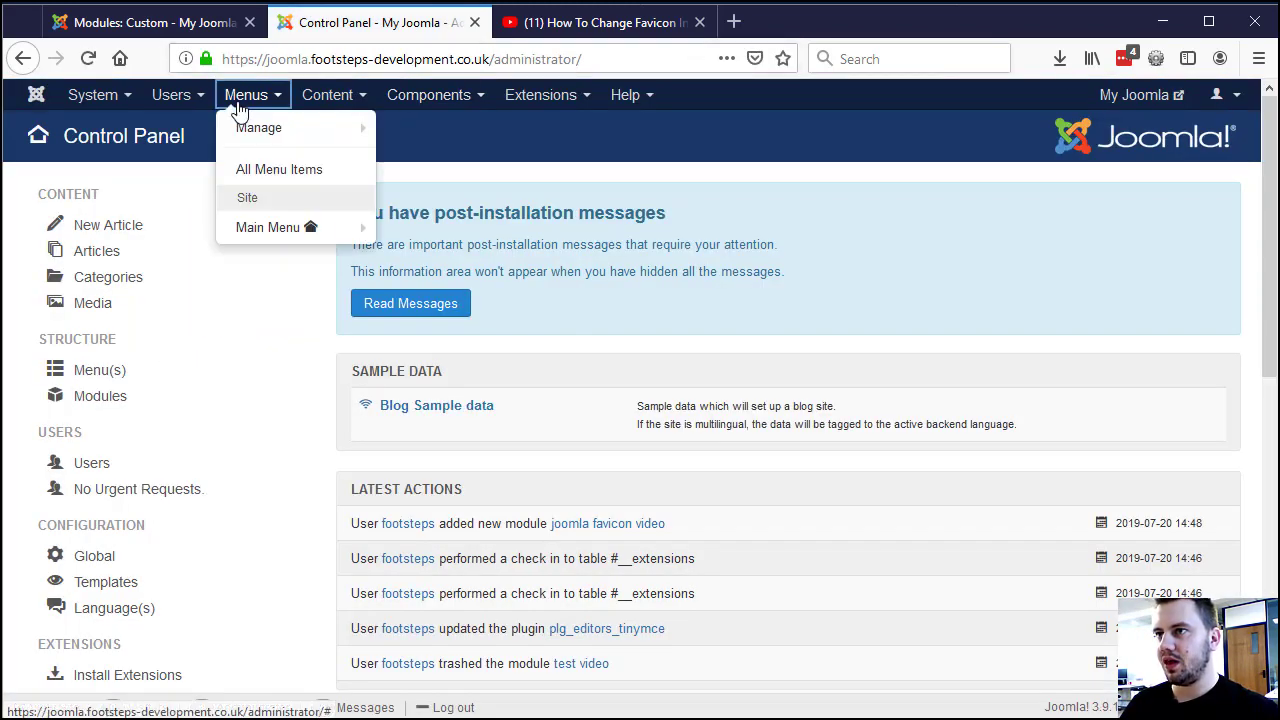
pyautogui.click(260, 230)
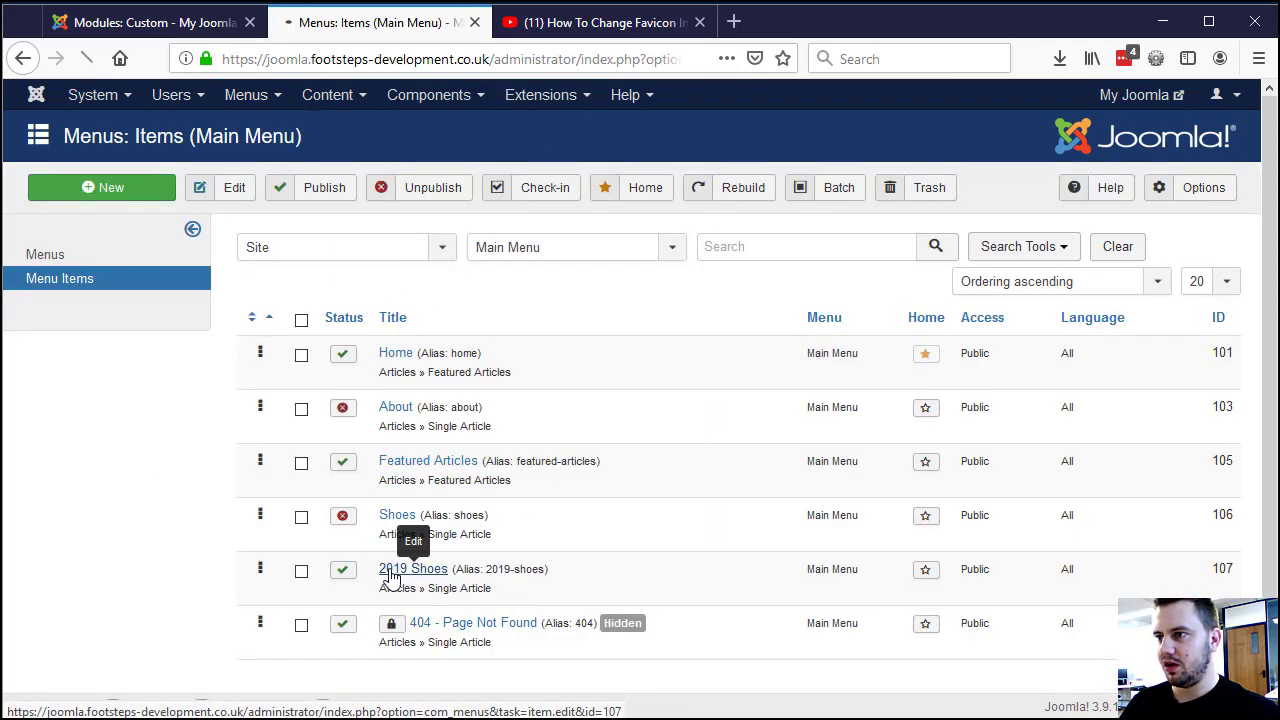
pyautogui.click(395, 570)
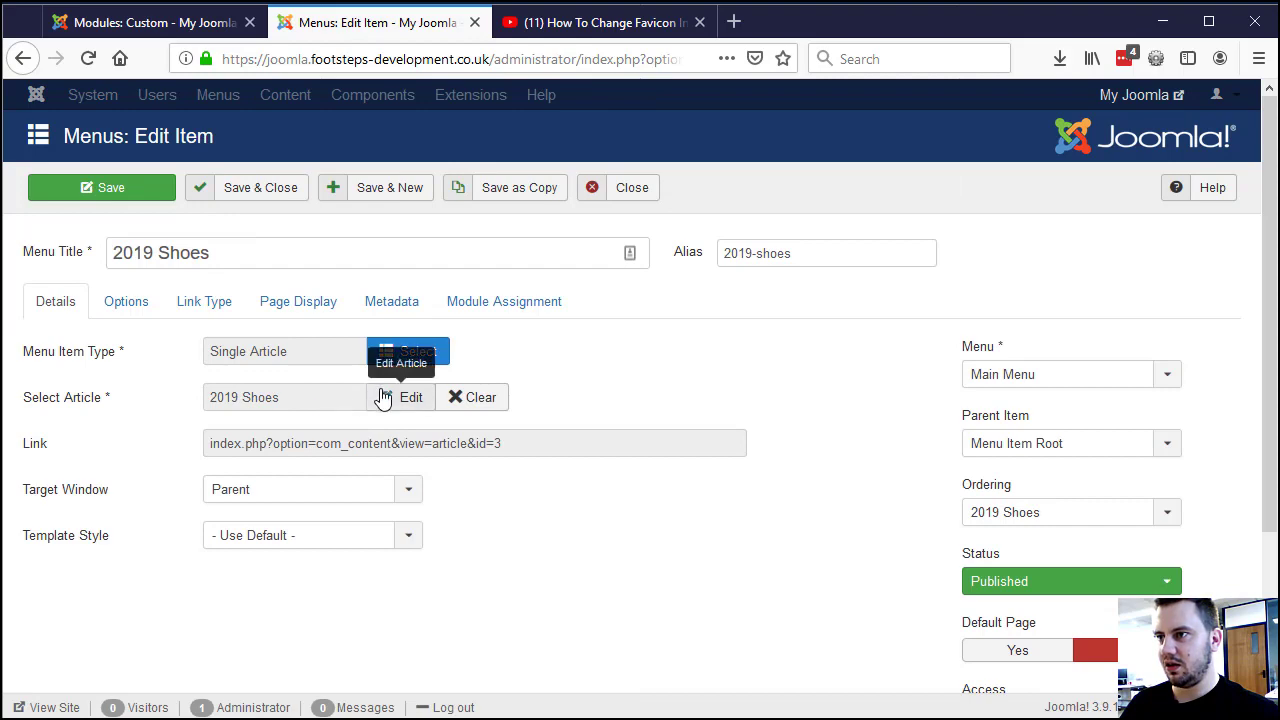
pyautogui.click(396, 396)
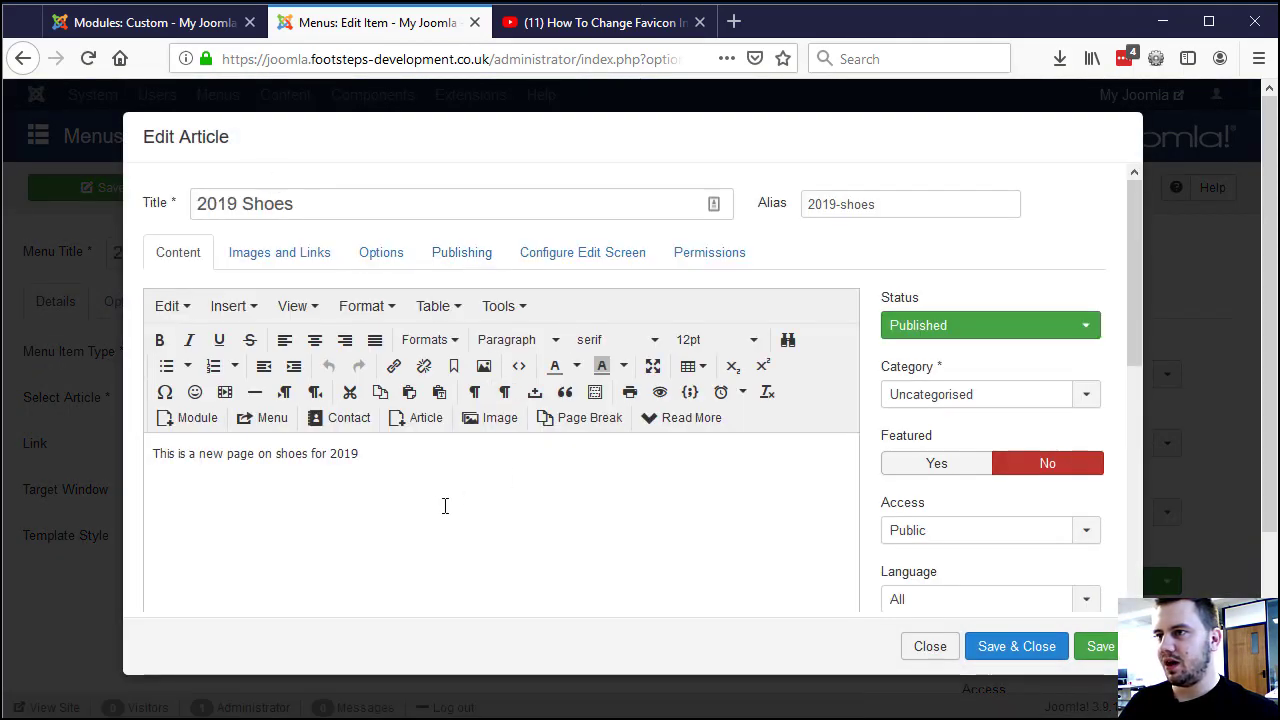
# Begin a new paragraph below the article's text with the opening tag text "{loadposition"
pyautogui.click(497, 475)
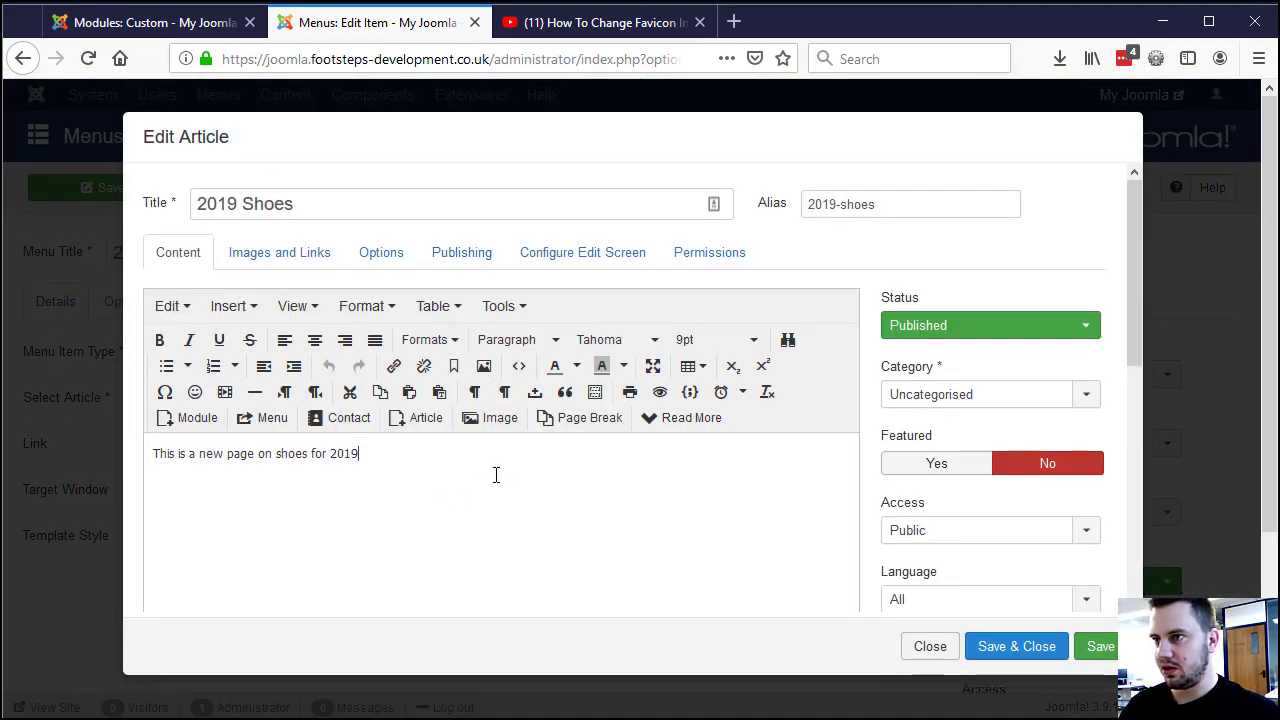
pyautogui.press('Return')
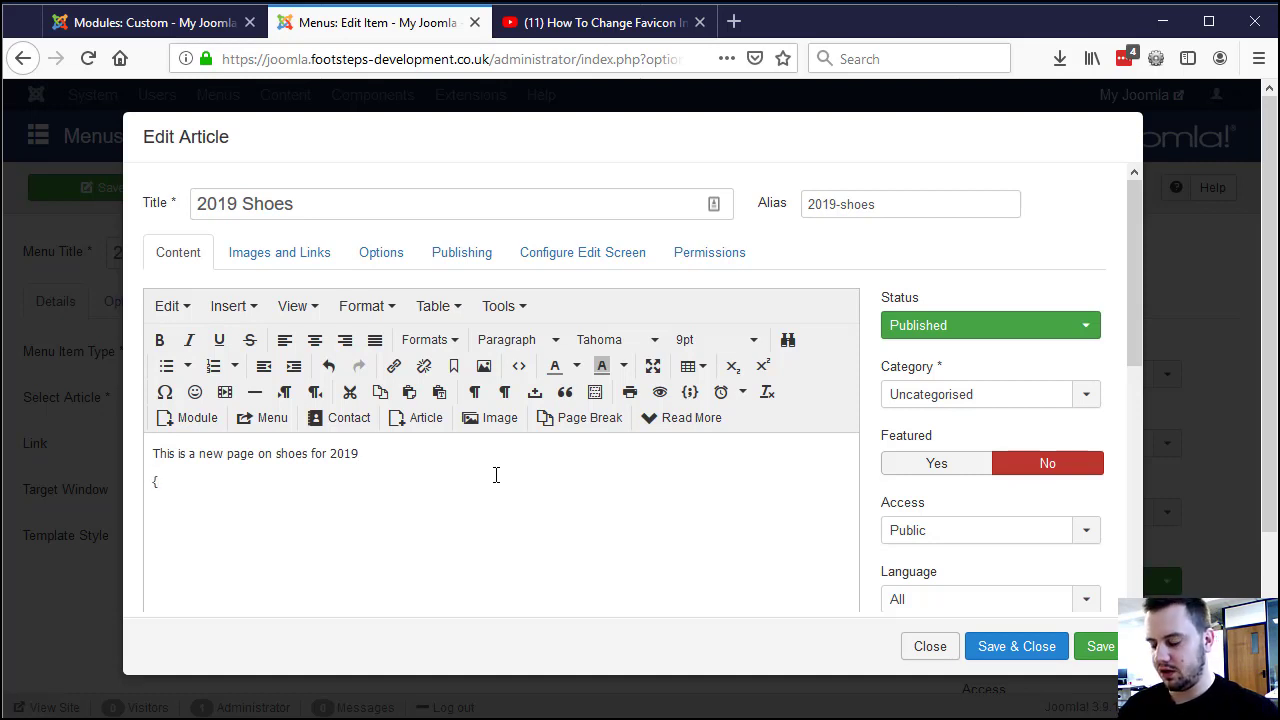
pyautogui.write('{loadpos')
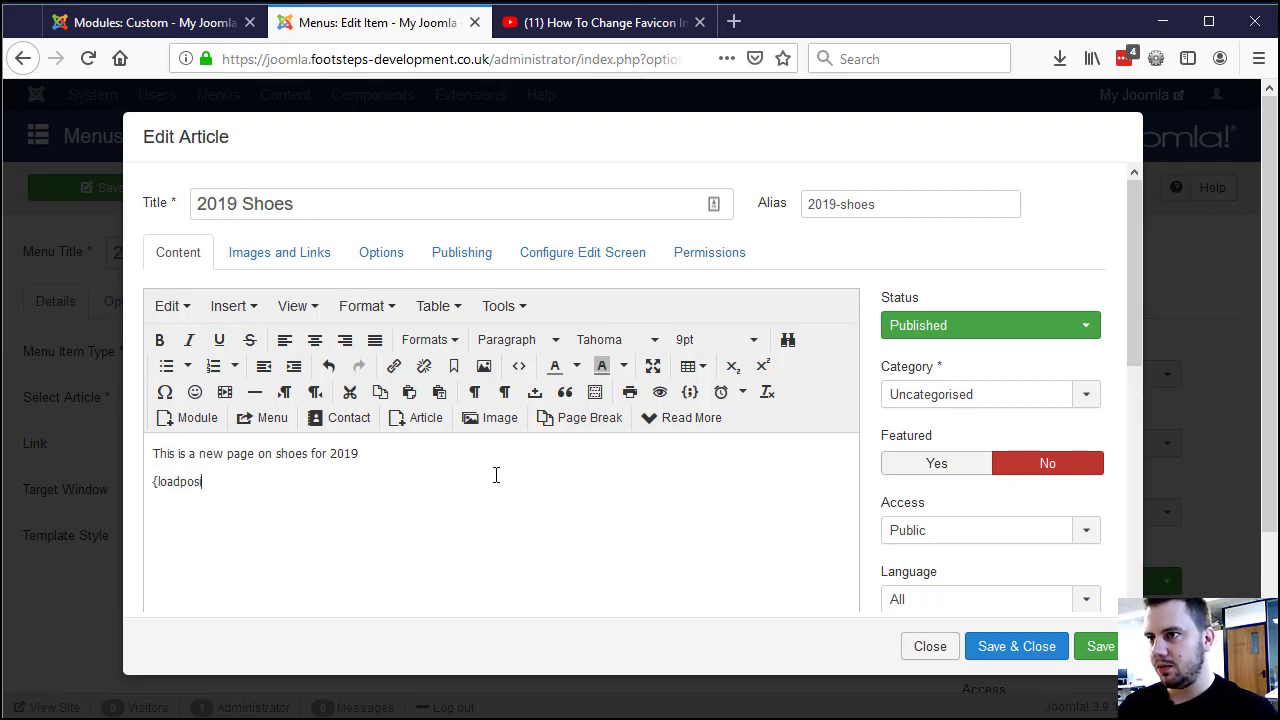
pyautogui.write('ition')
pyautogui.hotkey('shift', 'Home')
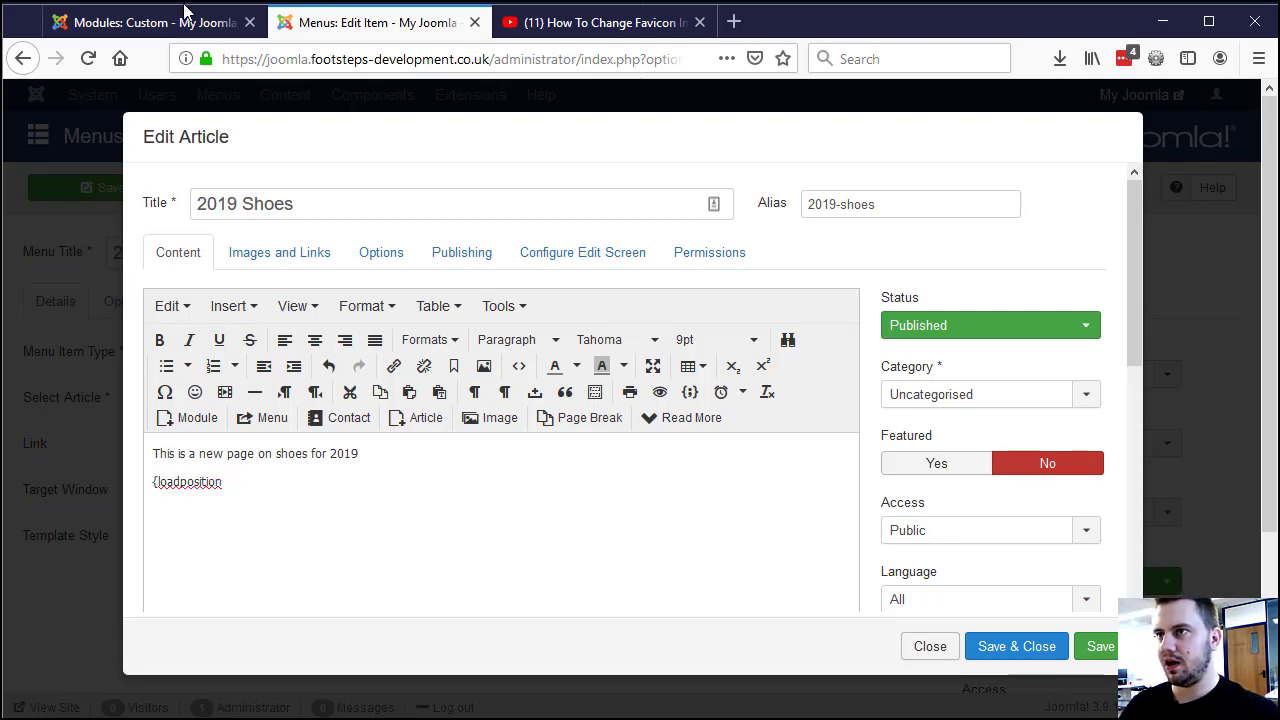
# Go back to the custom module's browser tab and look up its assigned position name
pyautogui.click(180, 20)
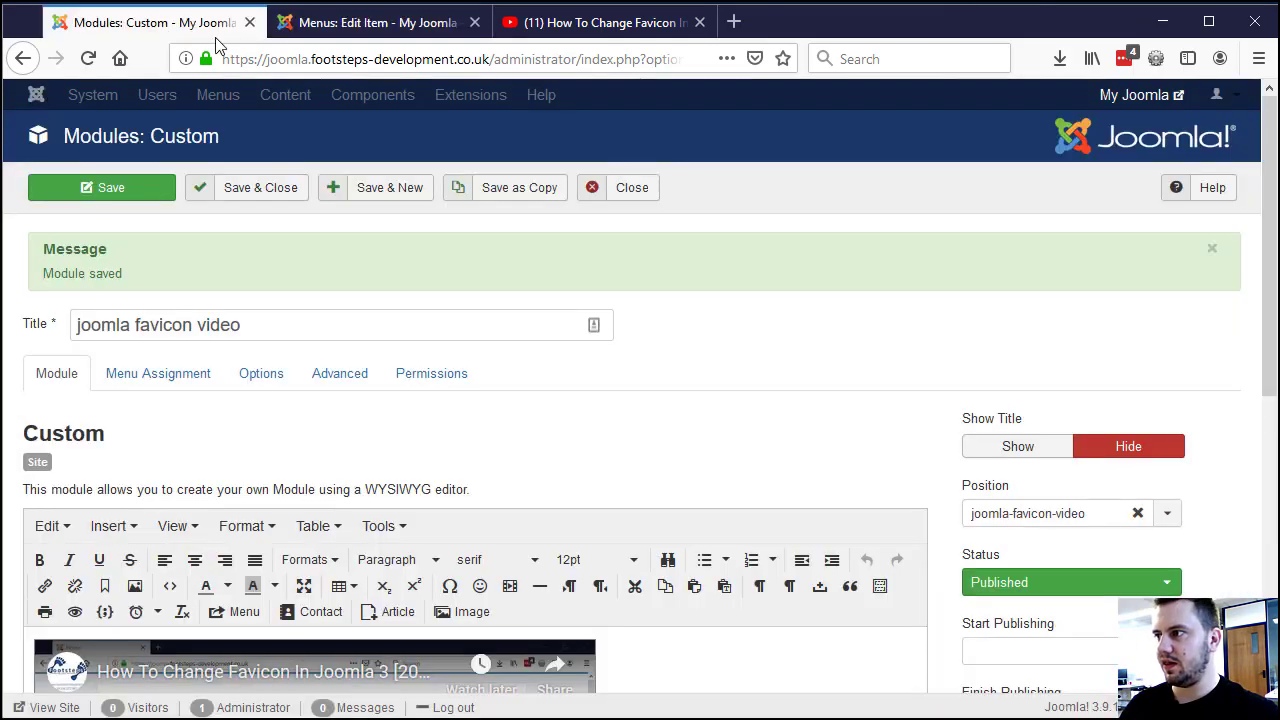
pyautogui.click(1040, 524)
pyautogui.click(1006, 517)
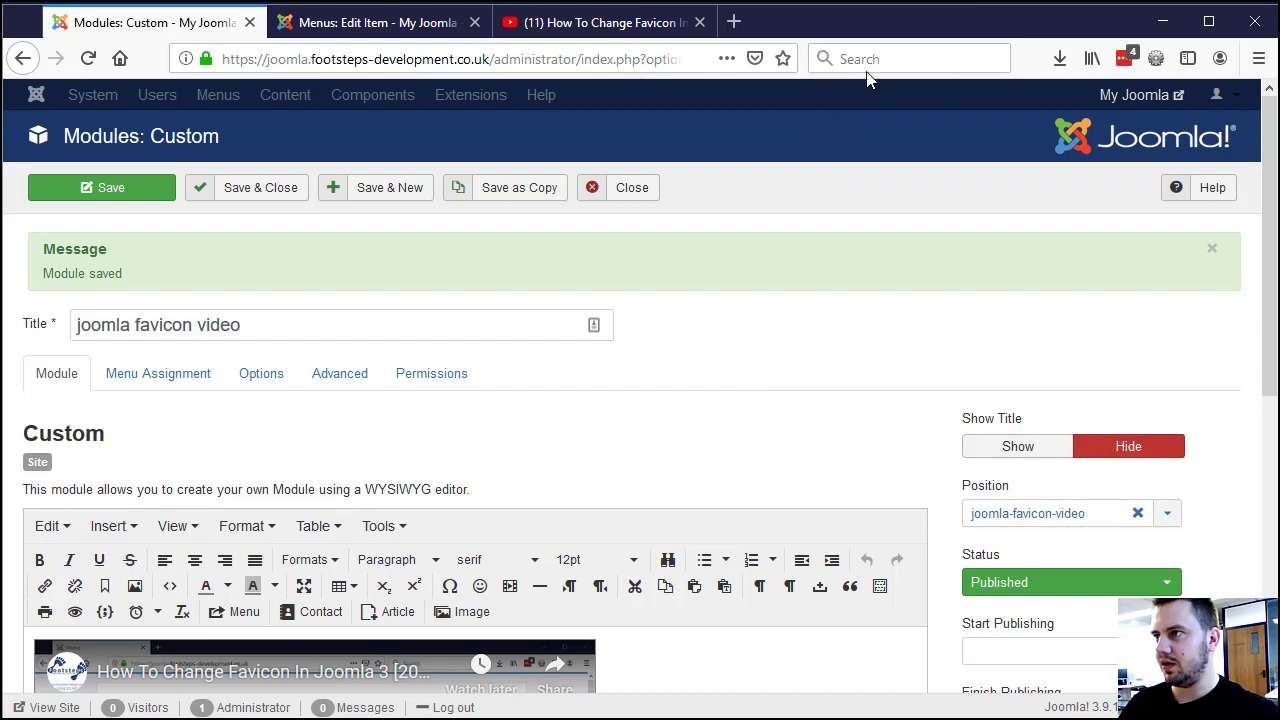
# Write joomla-favicon-video in the browser's search box and cut it to the clipboard without searching
pyautogui.click(890, 59)
pyautogui.write('joomla')
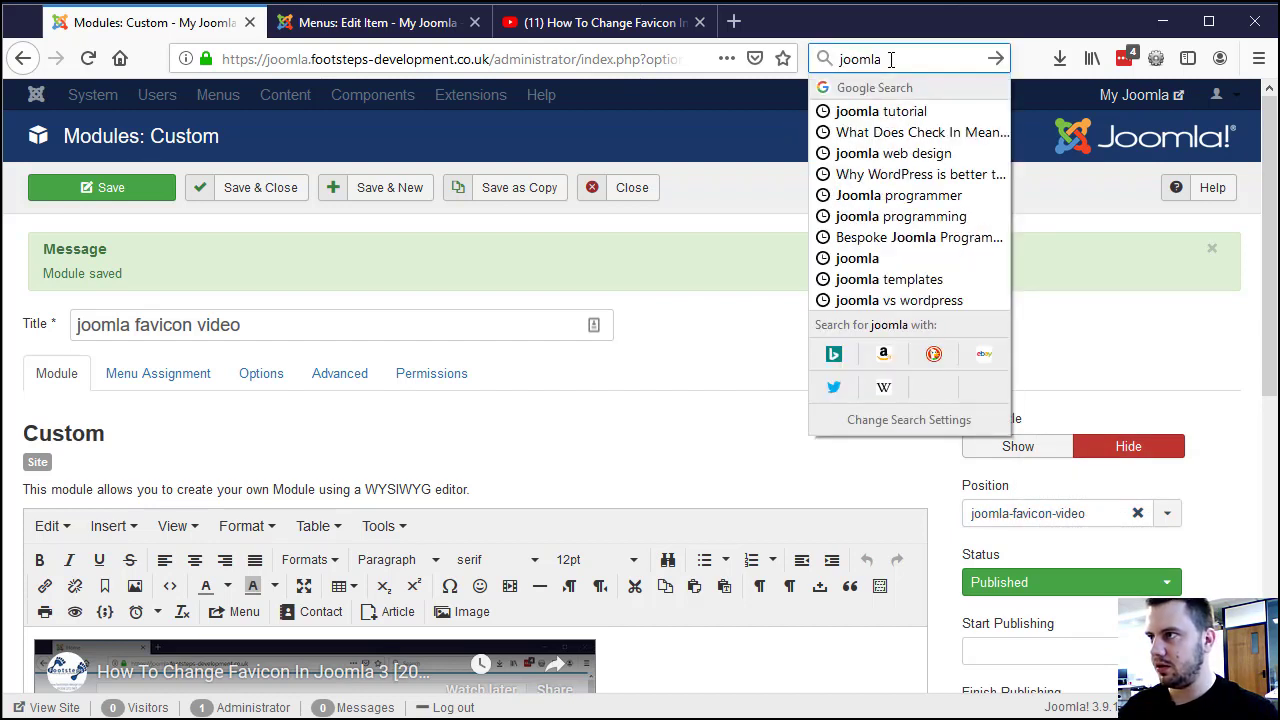
pyautogui.write(' favicon')
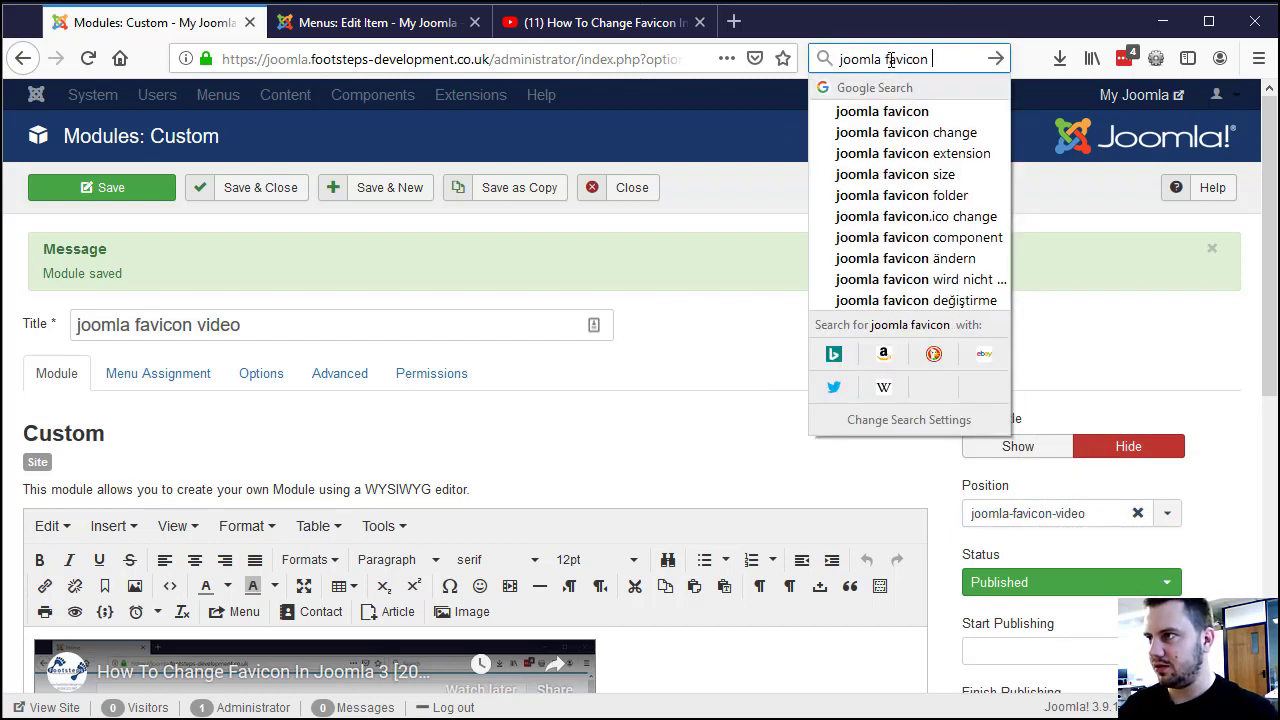
pyautogui.write(' video')
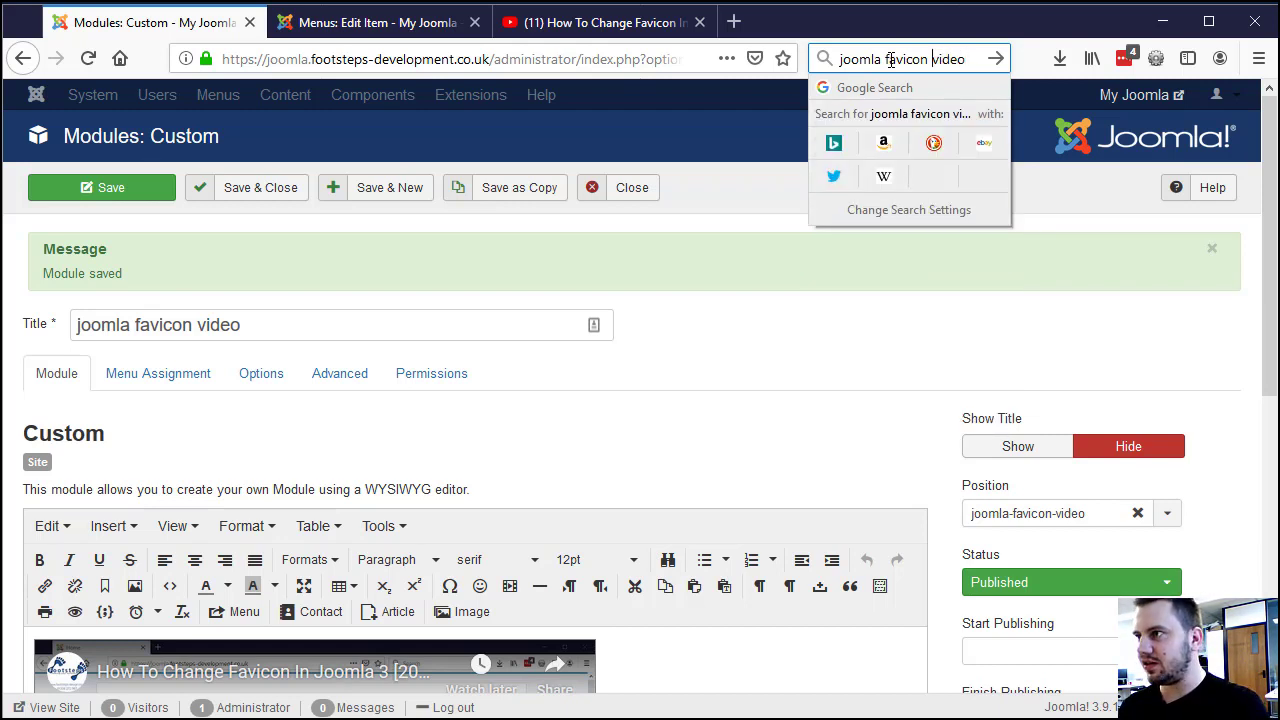
pyautogui.press('BackSpace')
pyautogui.write('-')
pyautogui.click(891, 60)
pyautogui.press('BackSpace')
pyautogui.write('-')
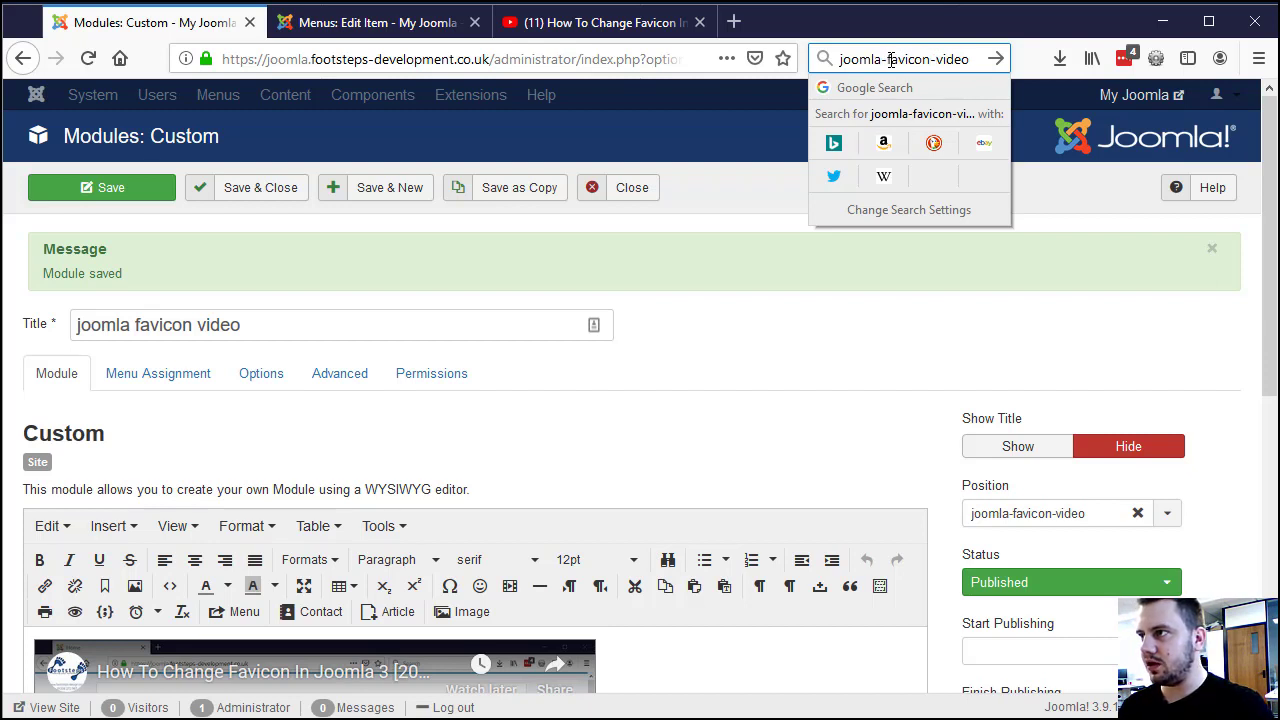
pyautogui.hotkey('ctrl', 'a')
pyautogui.hotkey('ctrl', 'x')
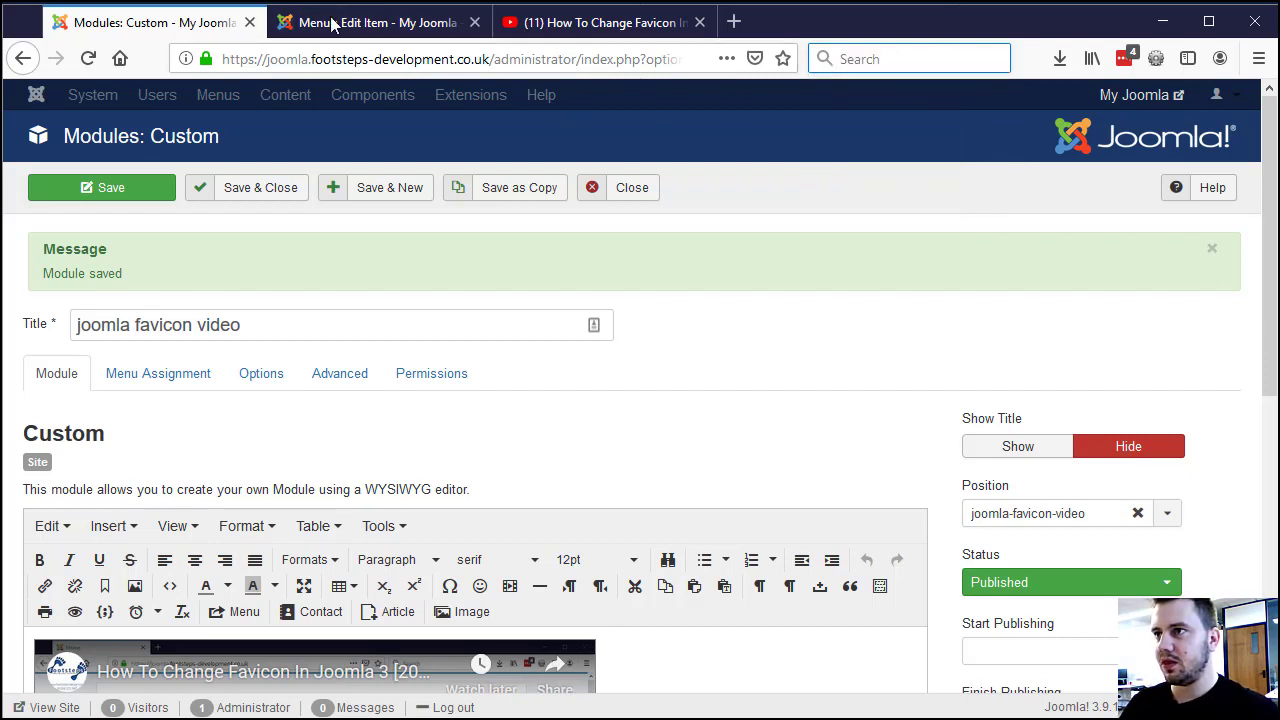
# Return to the 2019 Shoes article and complete the tag as {loadposition joomla-favicon-video} by pasting the position name
pyautogui.click(335, 22)
pyautogui.hotkey('ctrl', 'v')
pyautogui.write('}')
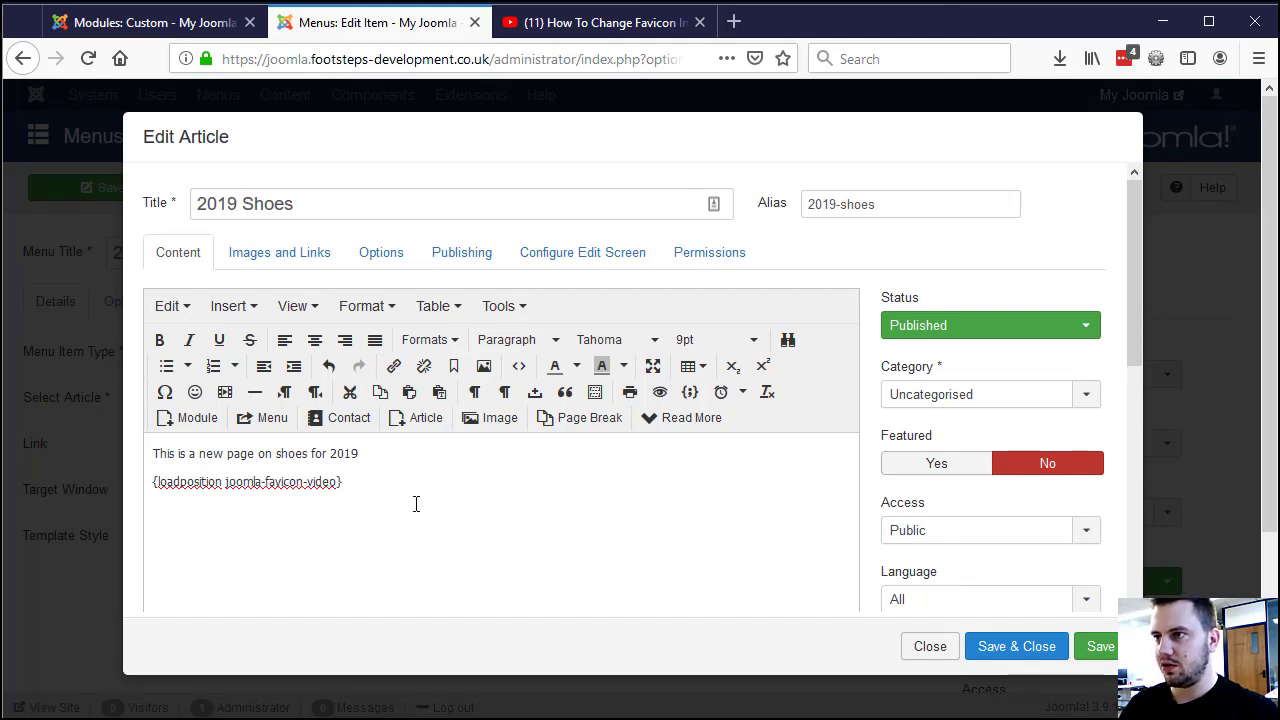
# Compare the module's position with the article's tag, review the module's menu assignment, and return to the article
pyautogui.click(187, 37)
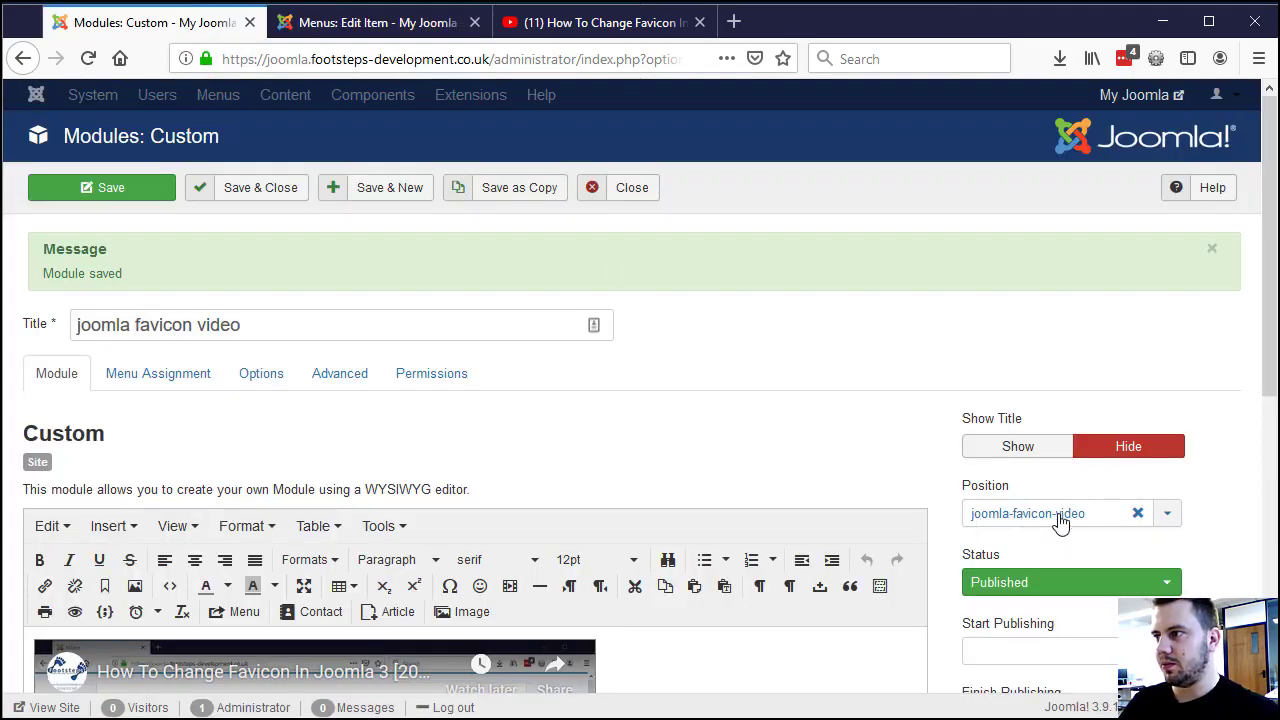
pyautogui.click(370, 24)
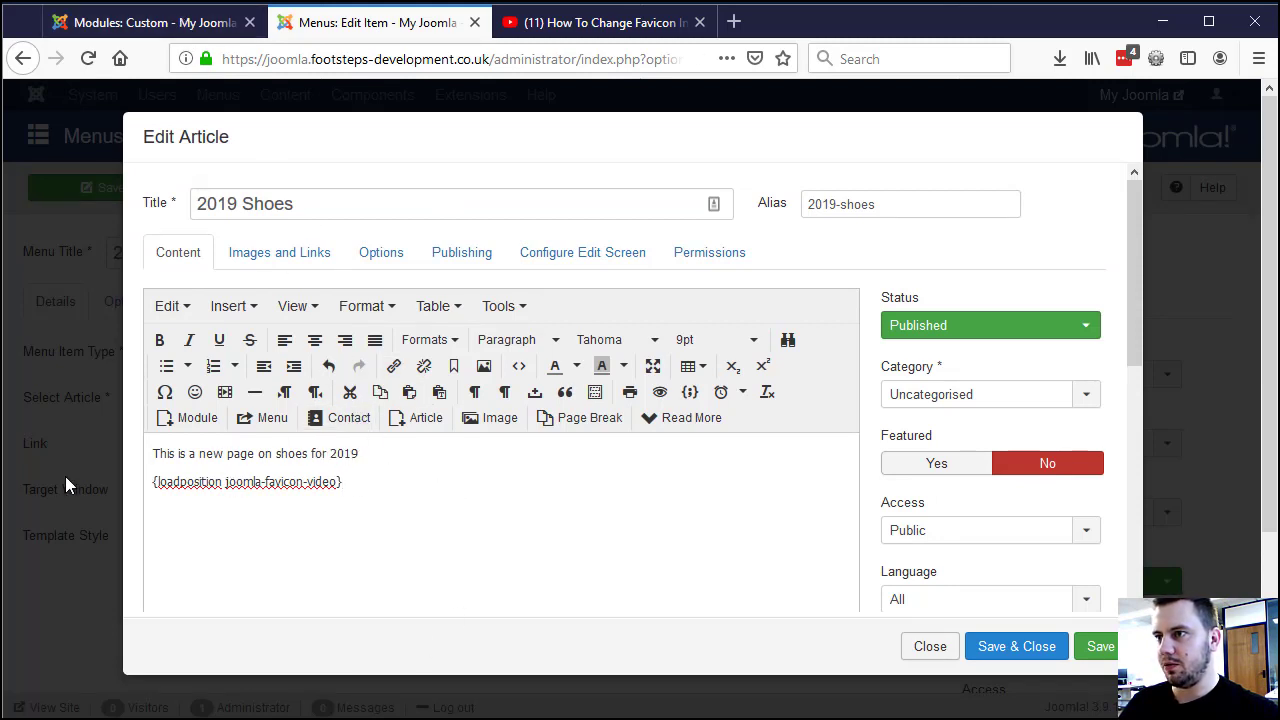
pyautogui.click(155, 22)
pyautogui.click(168, 385)
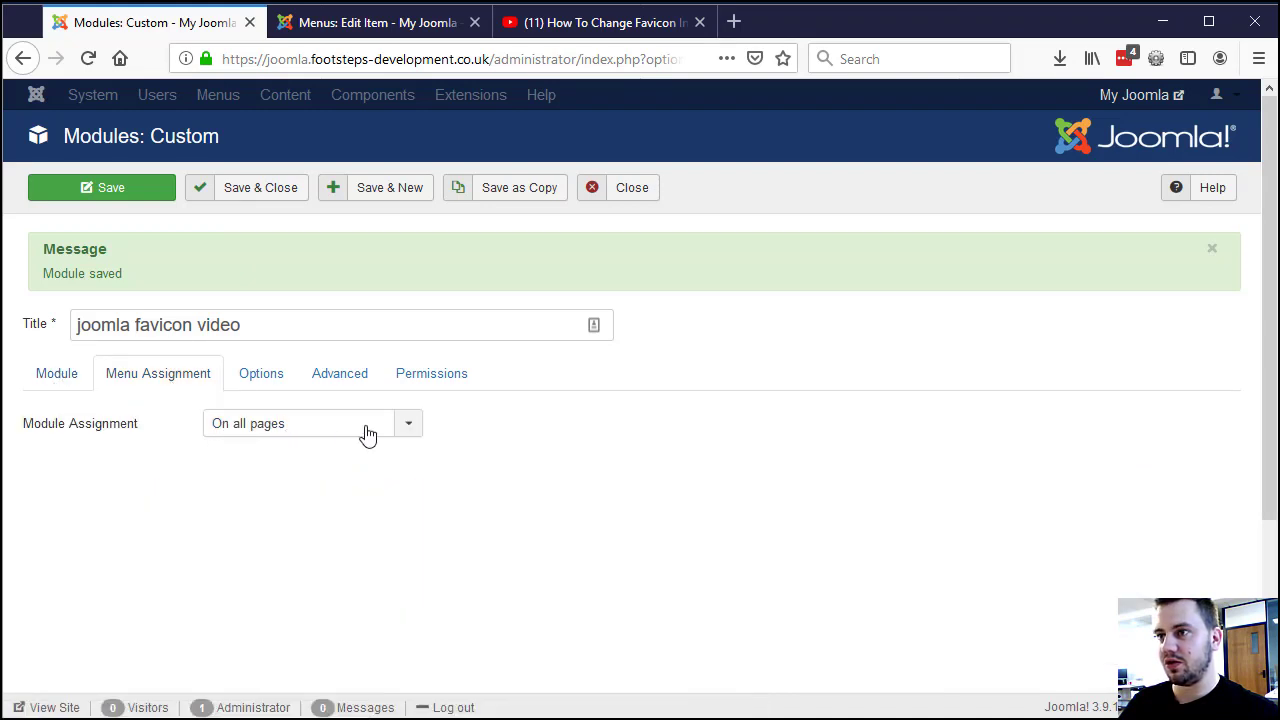
pyautogui.click(38, 382)
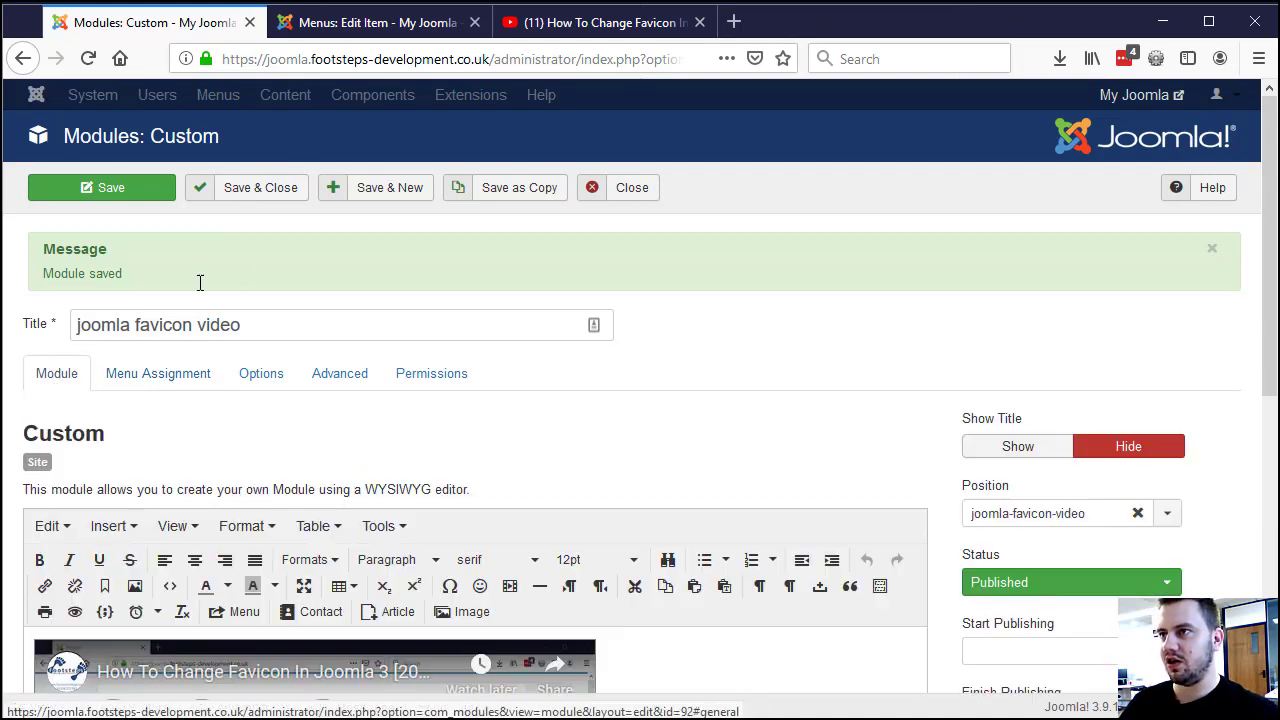
pyautogui.click(355, 18)
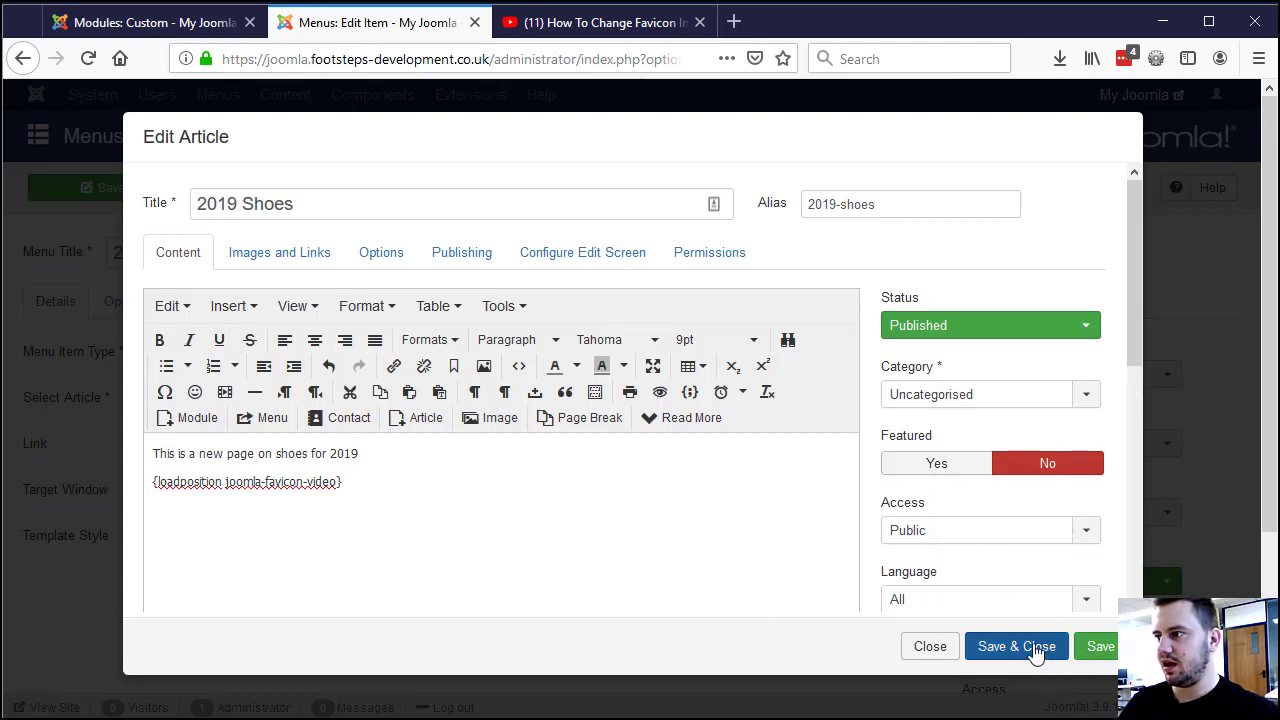
# Save the 2019 Shoes article, close its editor, and open the live site in a new browser tab
pyautogui.click(1098, 648)
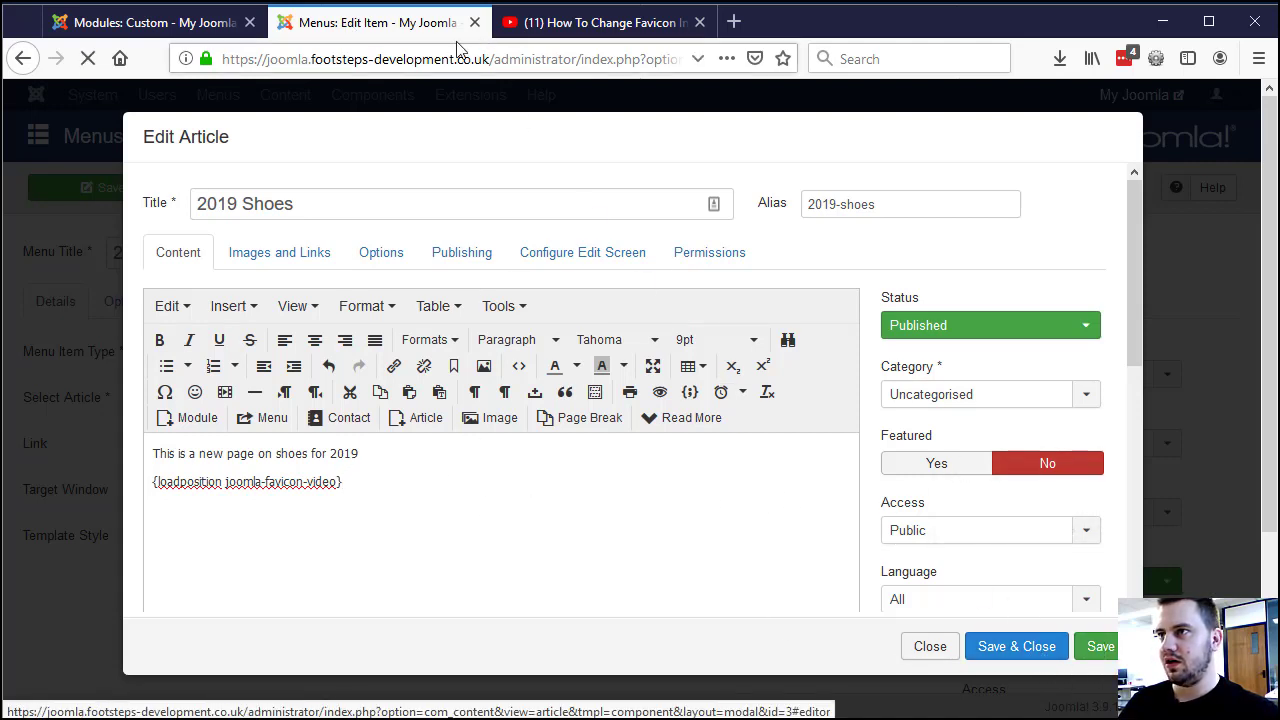
pyautogui.click(925, 648)
pyautogui.click(1160, 95)
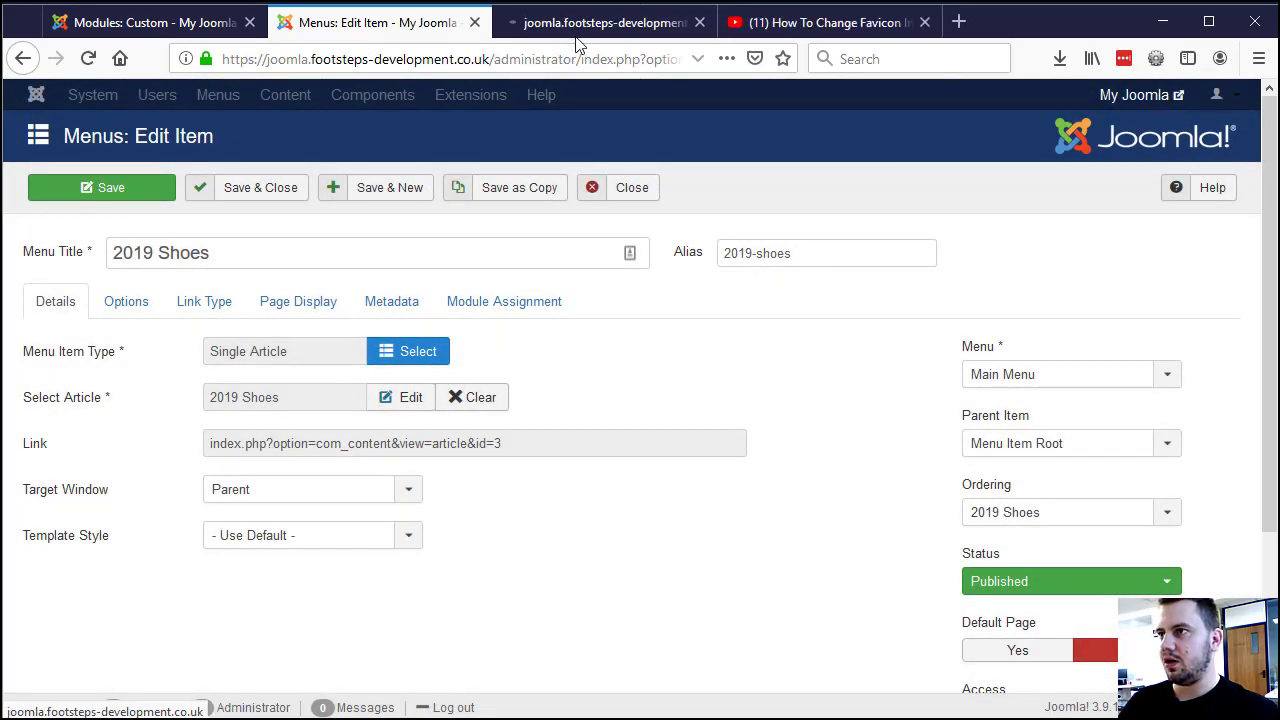
# Open the 2019 Shoes page on the live site and check the embedded video
pyautogui.click(575, 28)
pyautogui.click(934, 279)
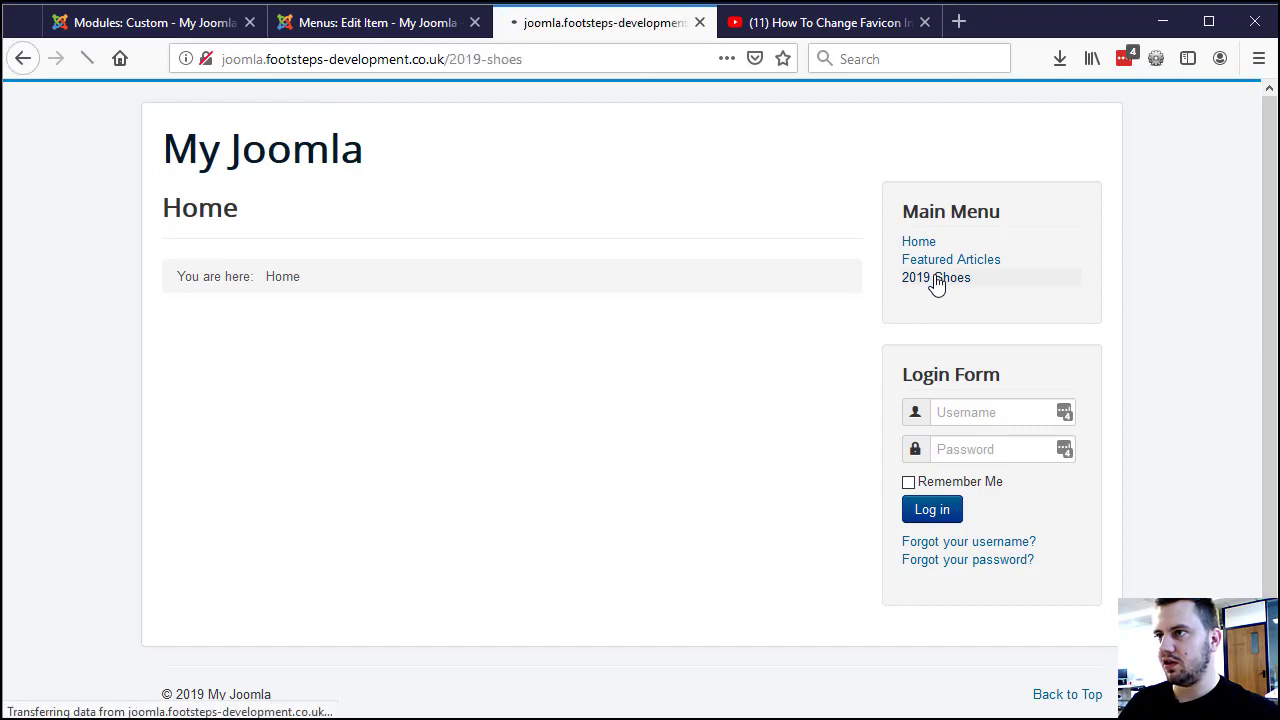
pyautogui.scroll(-4, 785, 347)
pyautogui.scroll(4, 462, 153)
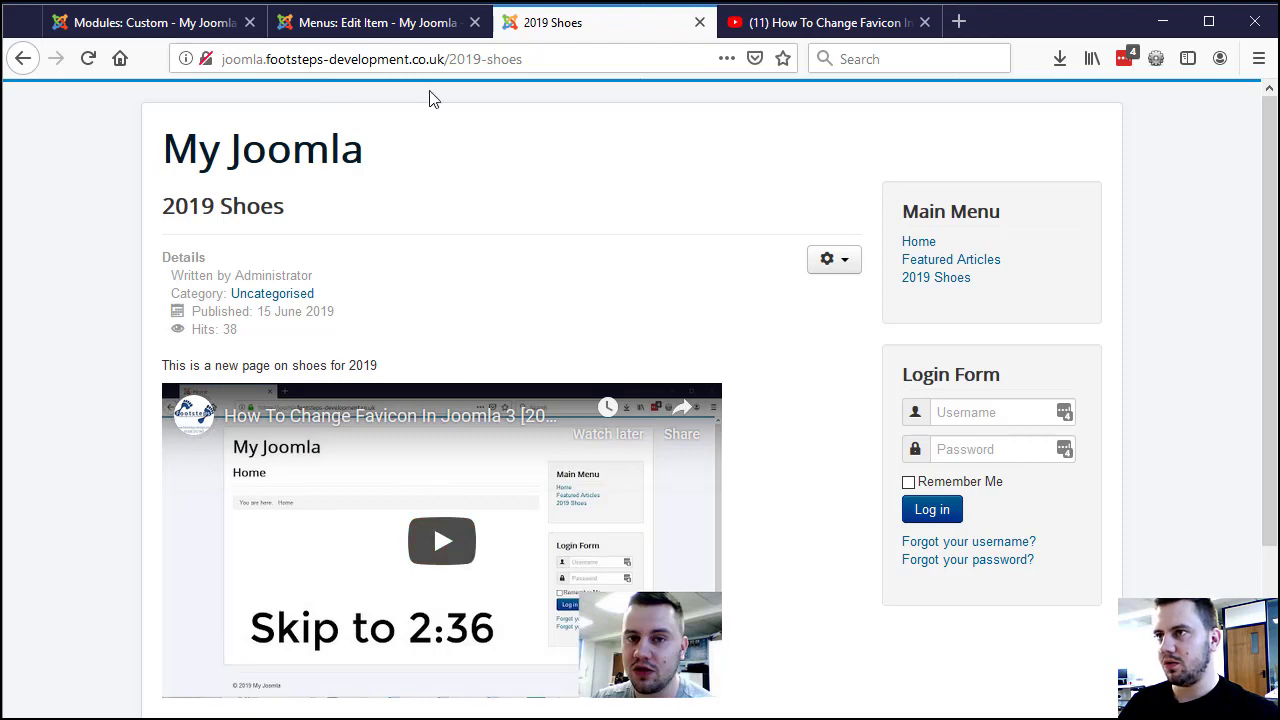
# Check the position assigned to the joomla favicon video module and return to the 2019 Shoes menu item
pyautogui.click(378, 40)
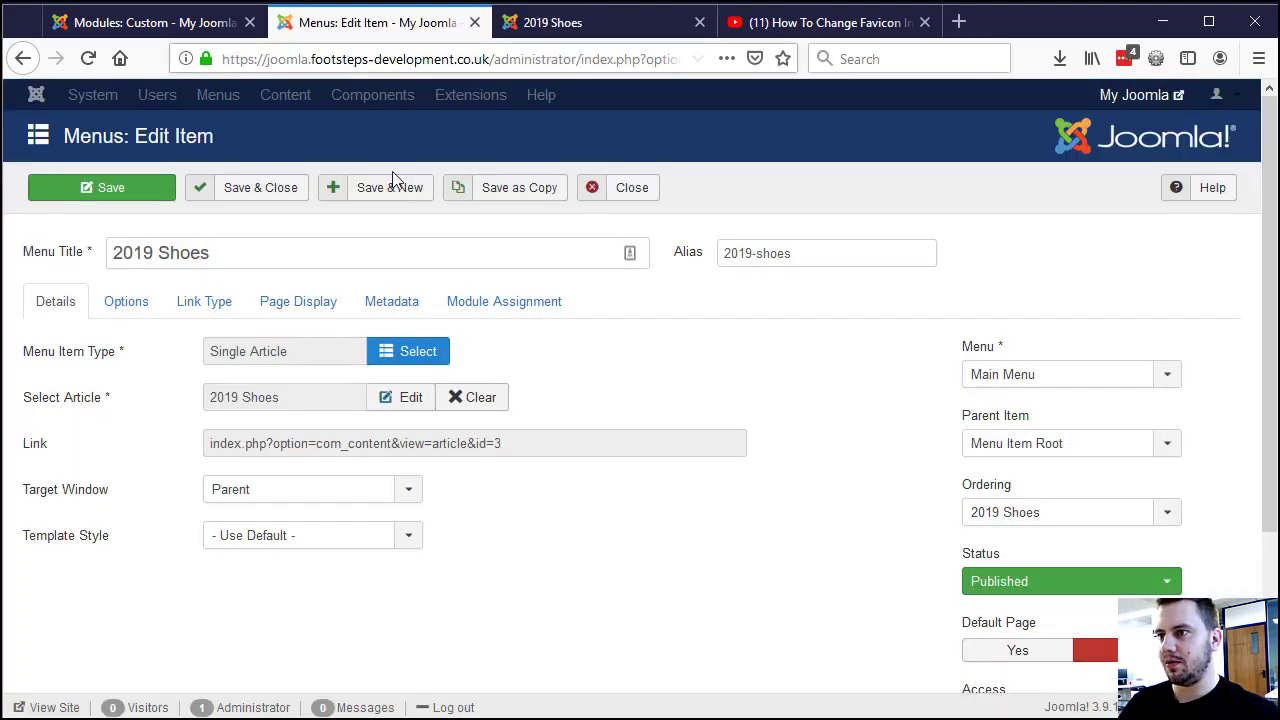
pyautogui.click(115, 22)
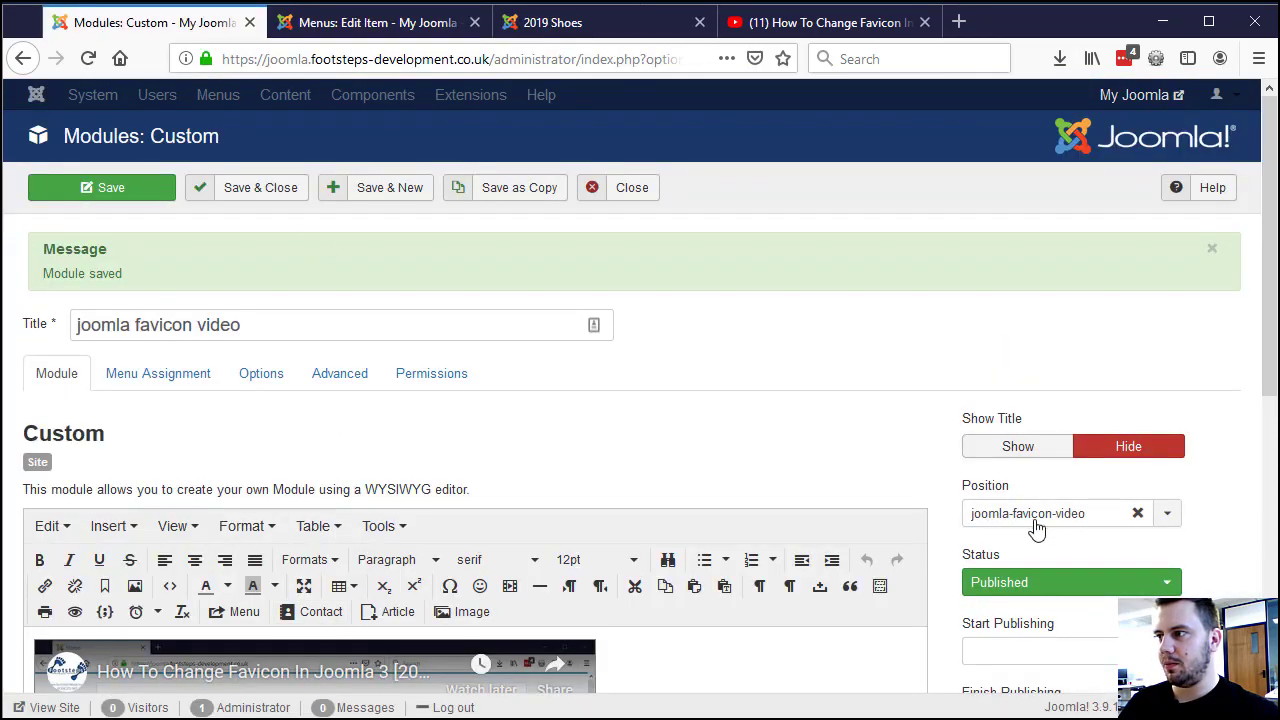
pyautogui.click(326, 24)
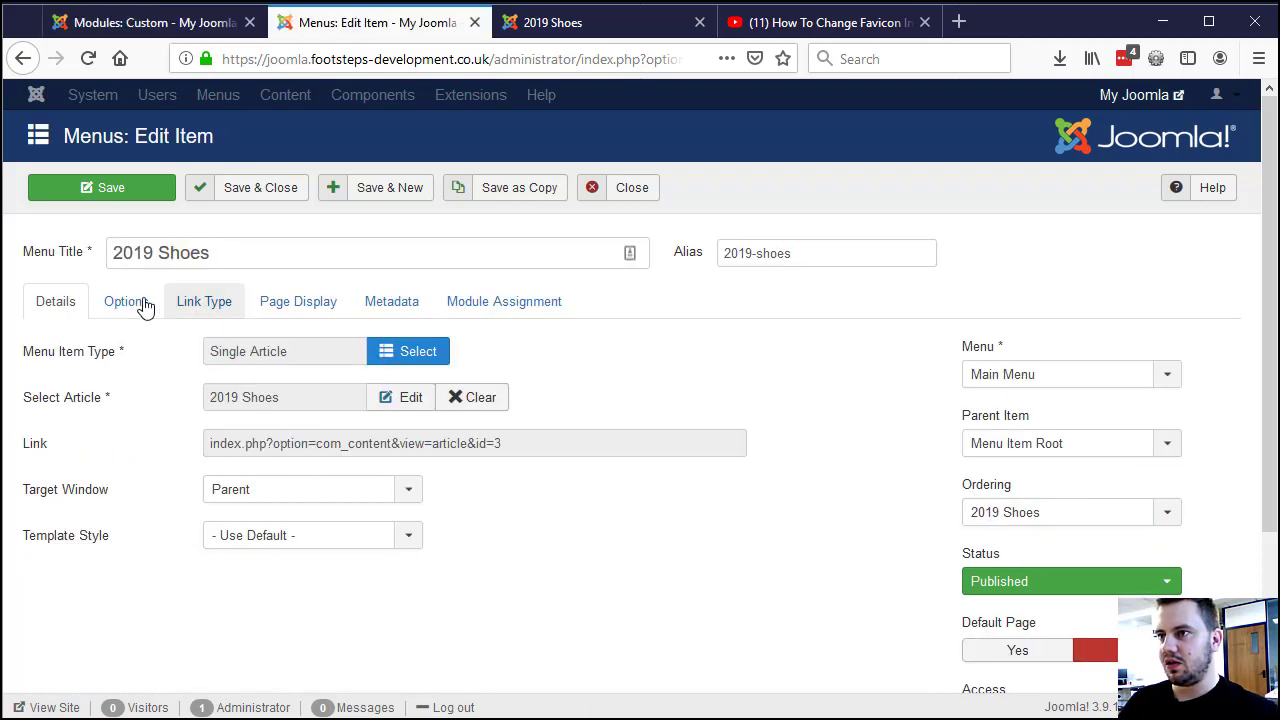
# Reopen the 2019 Shoes article for editing and switch its content to HTML source view
pyautogui.click(400, 397)
pyautogui.scroll(-3, 560, 423)
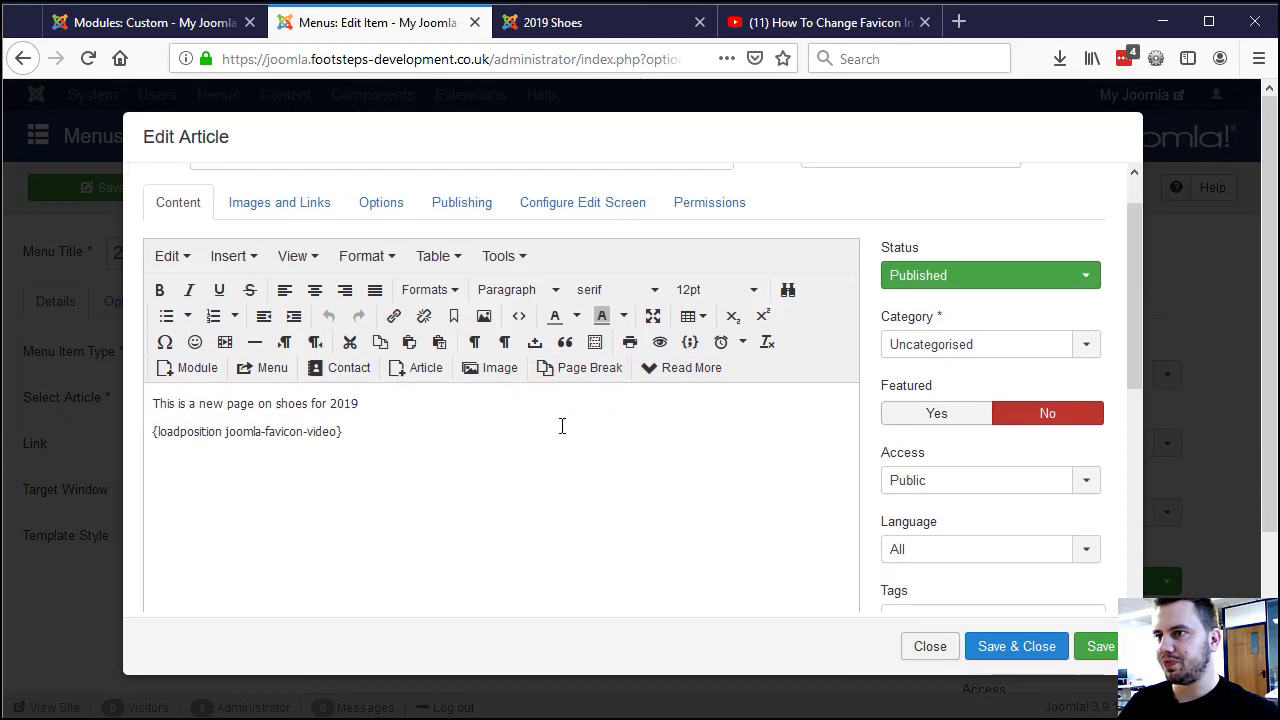
pyautogui.scroll(-3, 822, 520)
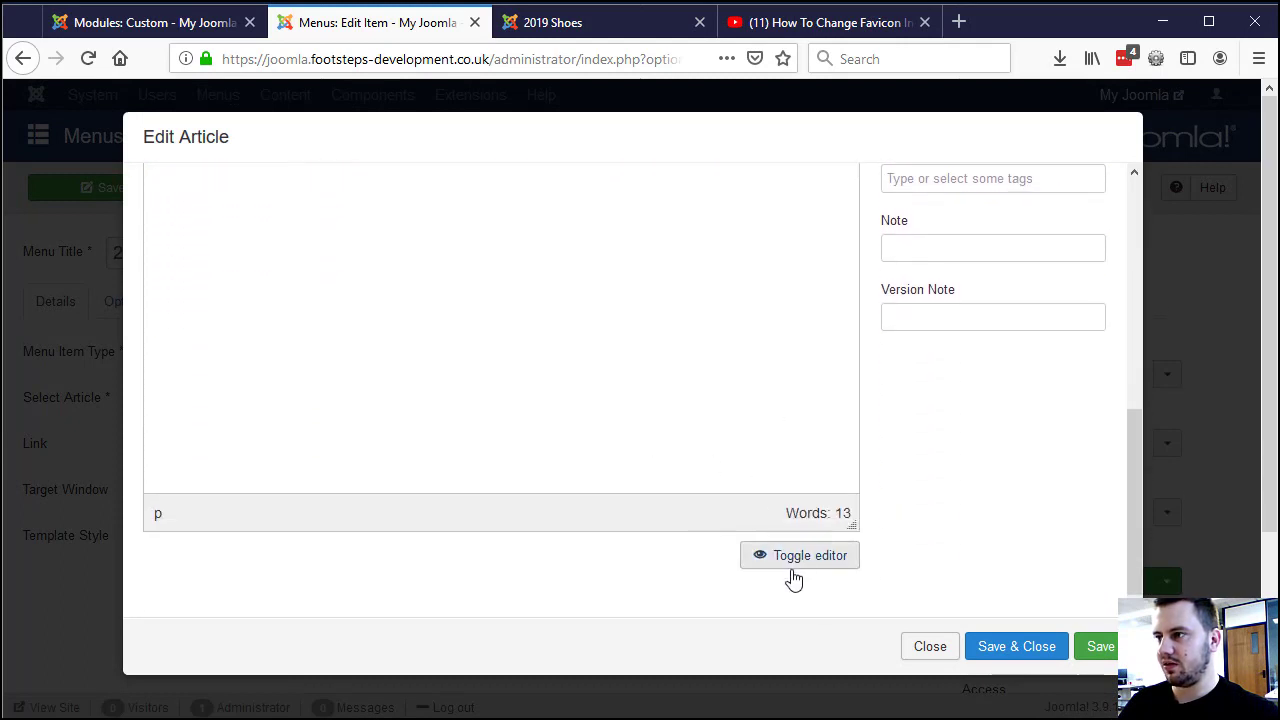
pyautogui.click(792, 560)
pyautogui.click(777, 558)
pyautogui.scroll(5, 343, 400)
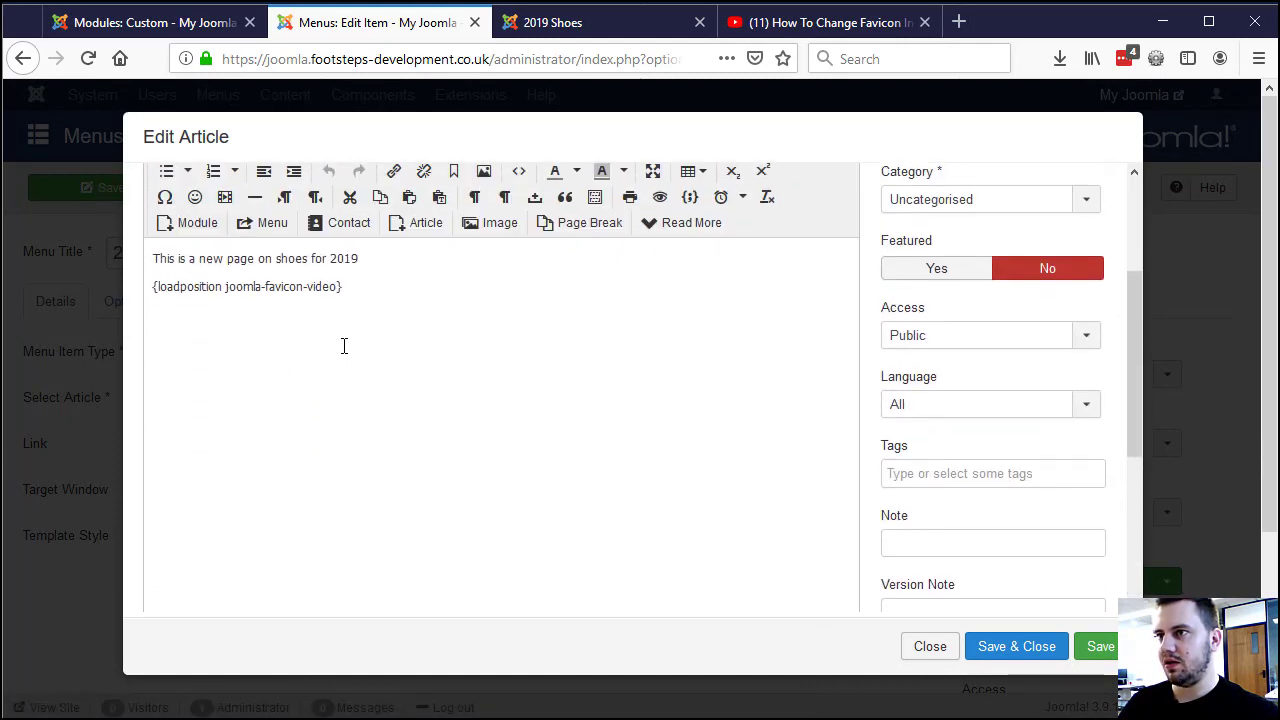
pyautogui.moveTo(343, 297); pyautogui.dragTo(130, 304)
pyautogui.scroll(-5, 807, 533)
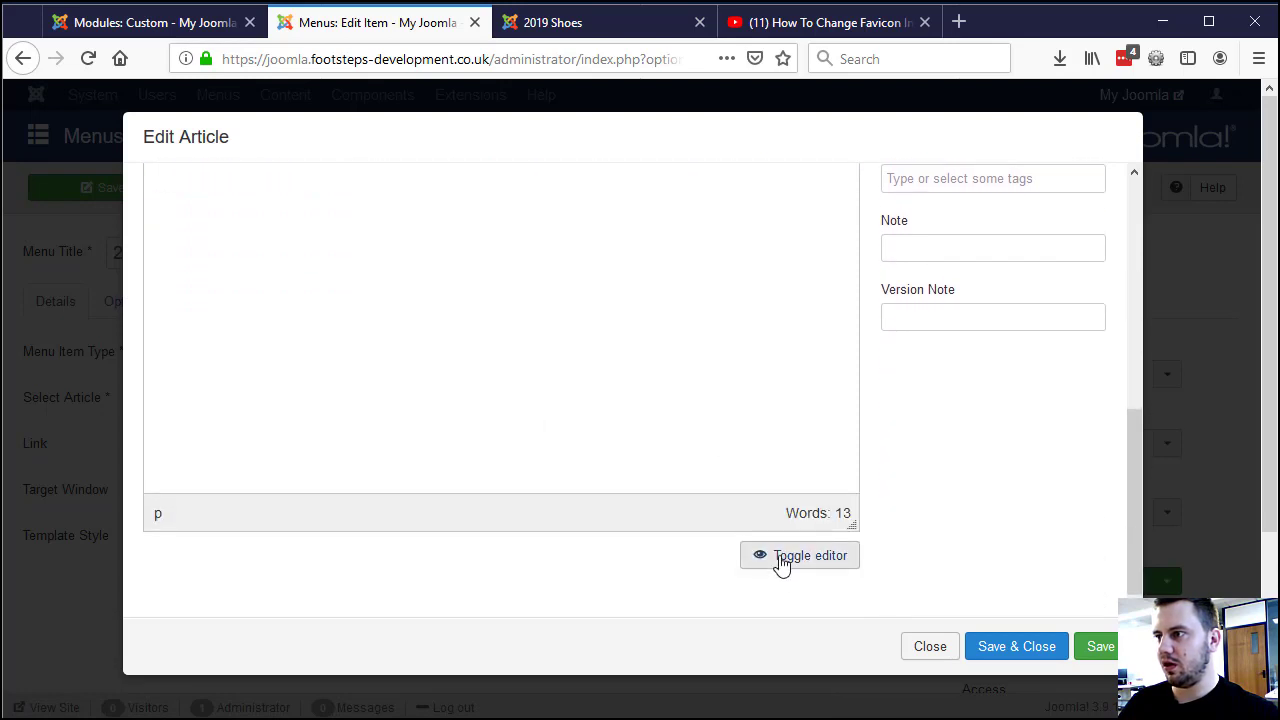
pyautogui.click(783, 560)
pyautogui.scroll(5, 274, 394)
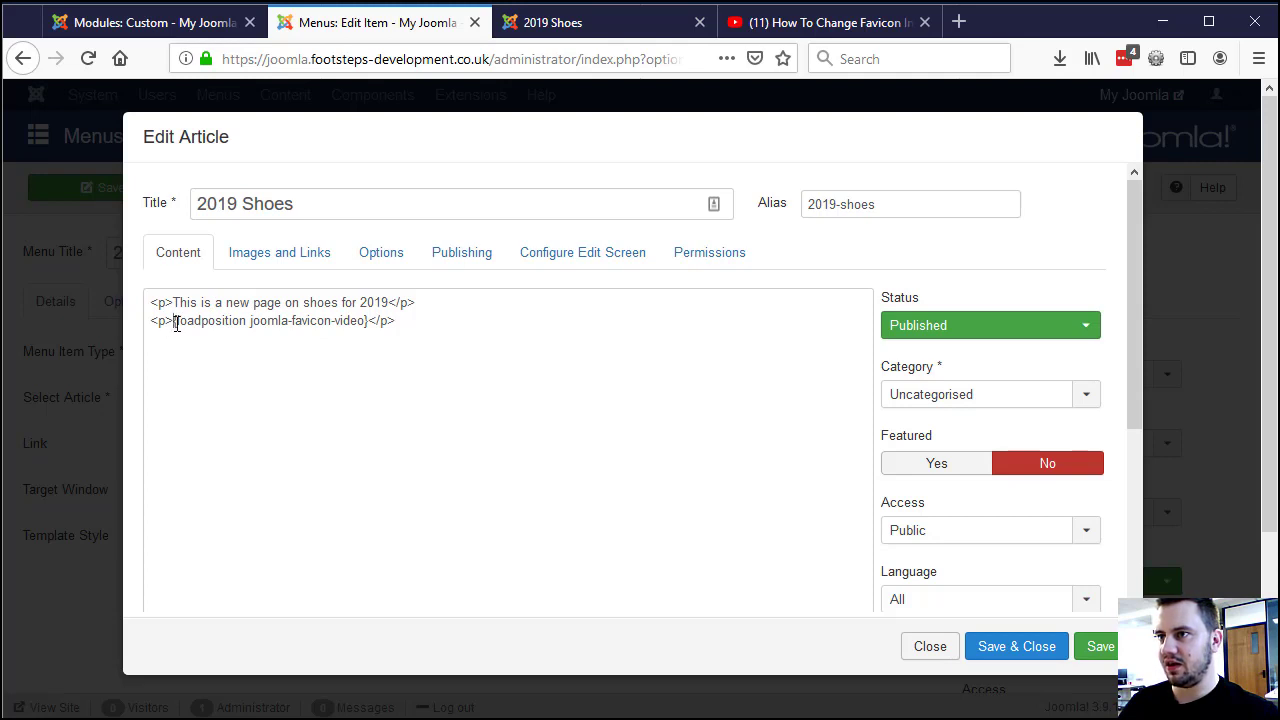
# Insert a <span> tag before joomla-favicon-video in the article source as a demonstration and remove it again
pyautogui.moveTo(175, 324); pyautogui.dragTo(368, 328)
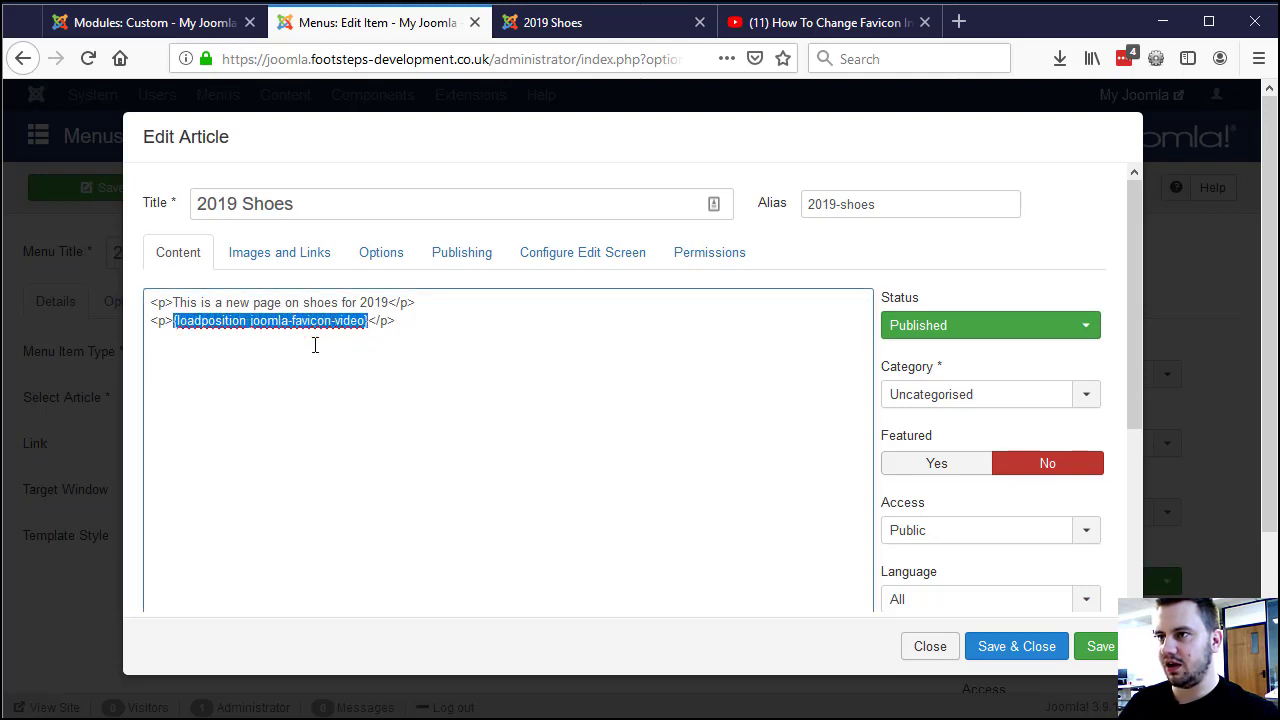
pyautogui.click(266, 321)
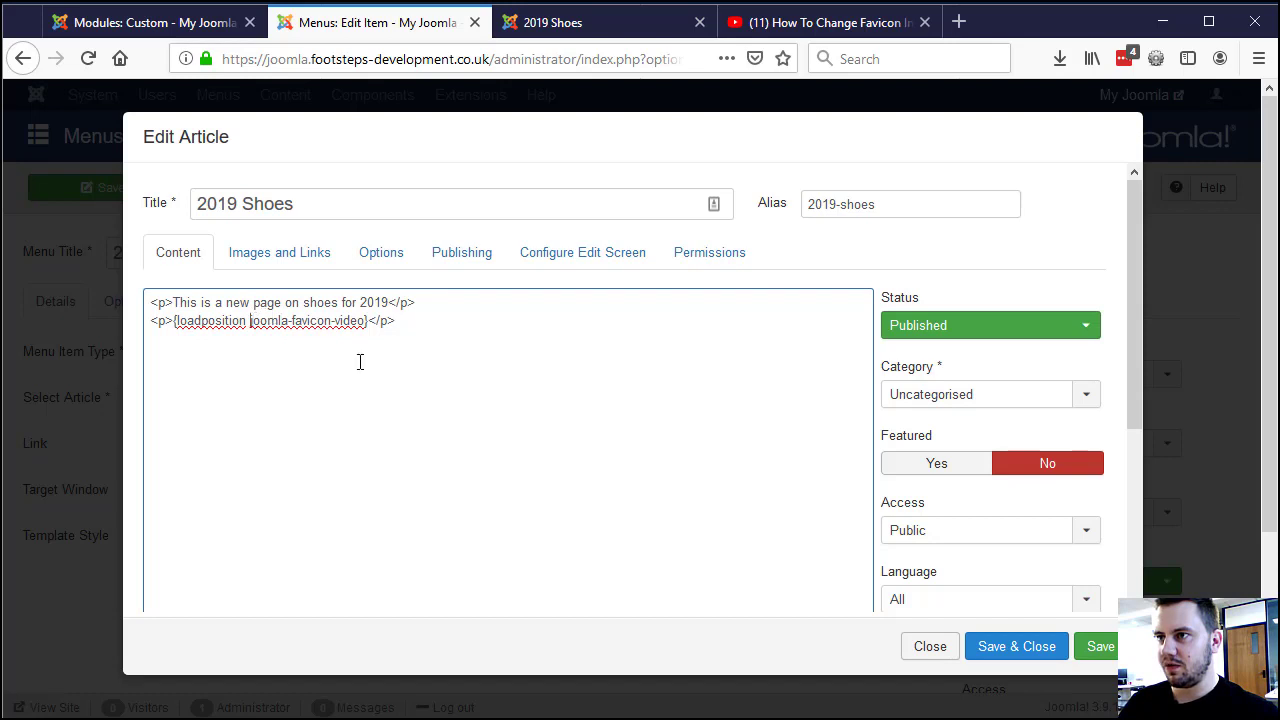
pyautogui.write('<span>')
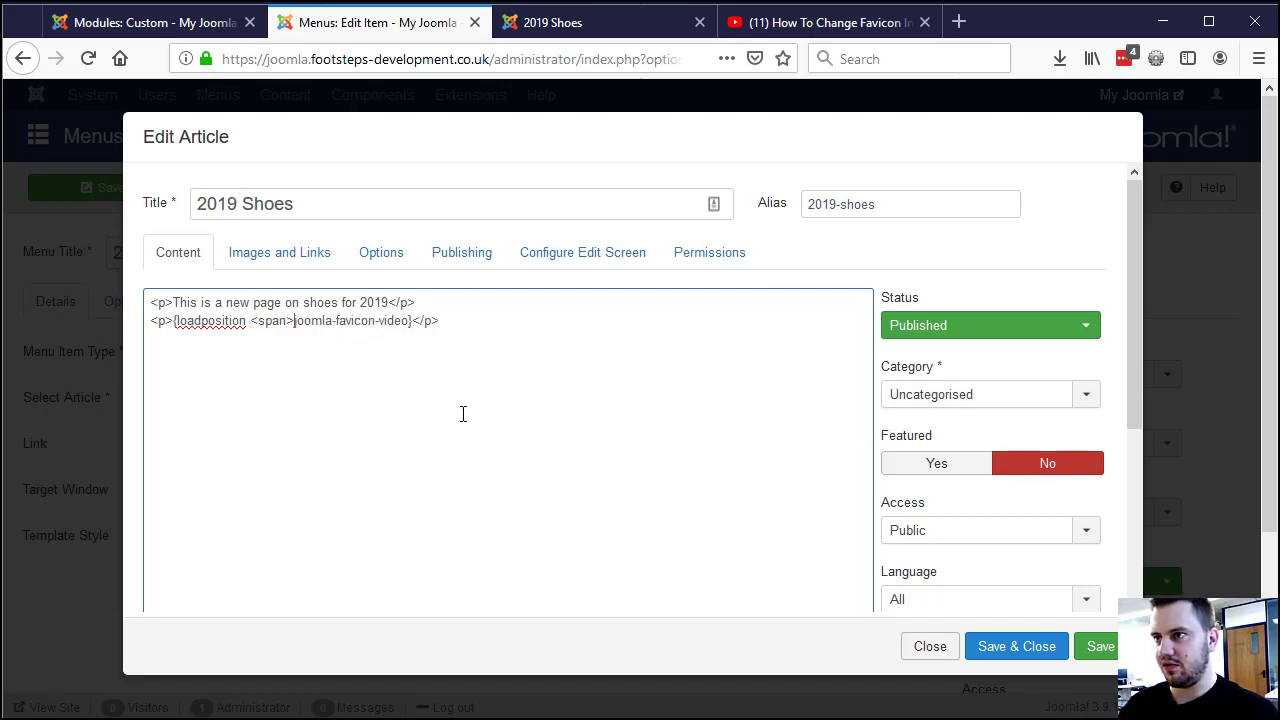
pyautogui.press('BackSpace')
pyautogui.press('BackSpace')
pyautogui.press('BackSpace')
pyautogui.press('BackSpace')
pyautogui.press('BackSpace')
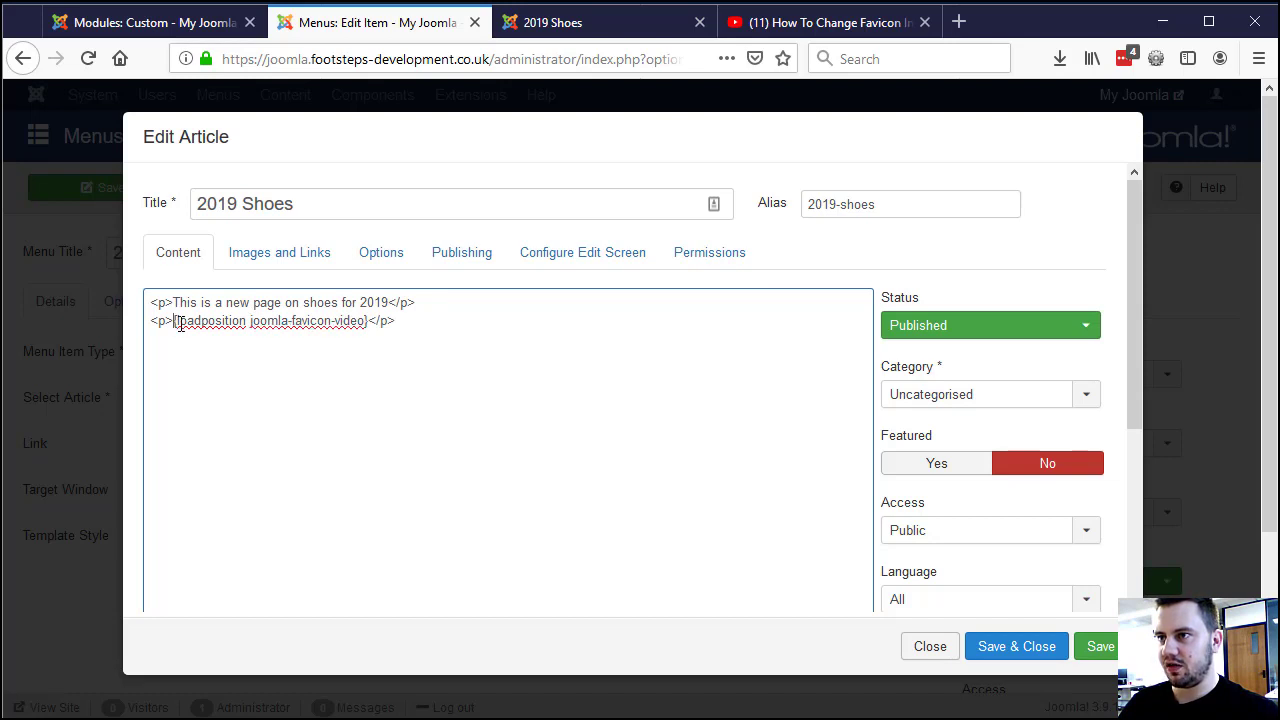
# Inspect the loadposition tag in the article source and compare it with the video on the live 2019 Shoes page
pyautogui.moveTo(175, 321); pyautogui.dragTo(348, 323)
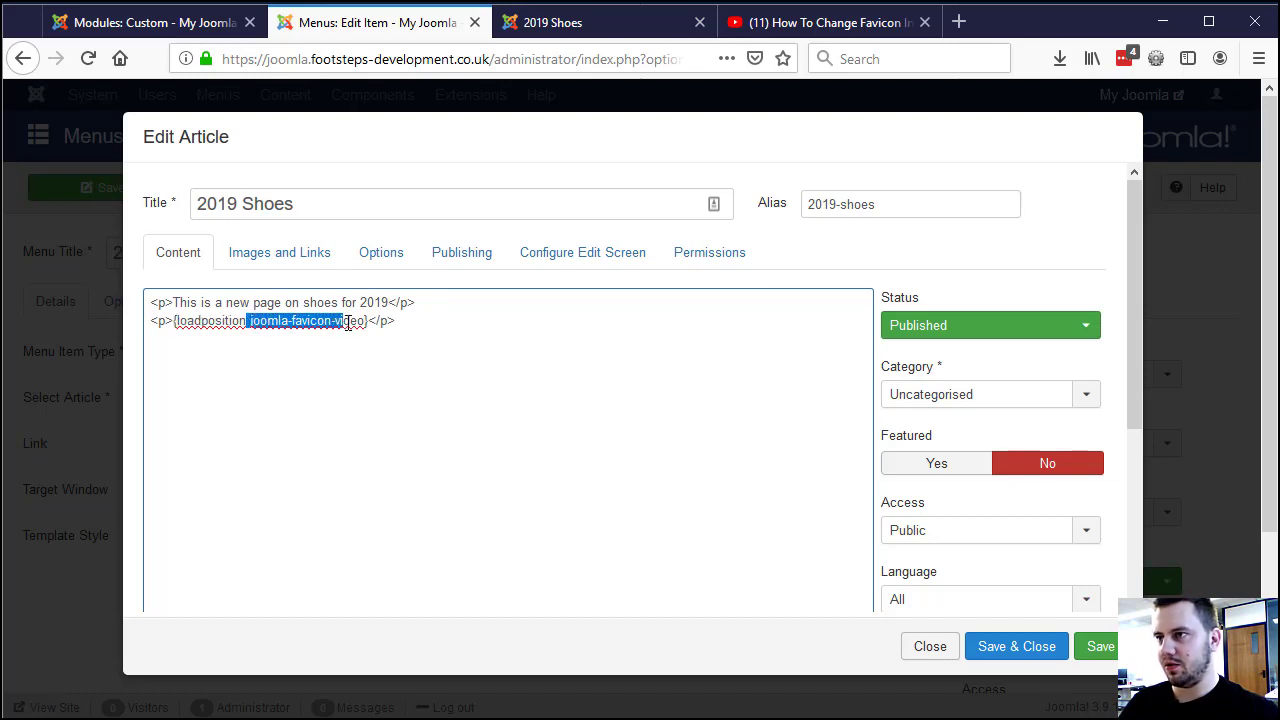
pyautogui.moveTo(249, 321); pyautogui.dragTo(345, 321)
pyautogui.click(369, 321)
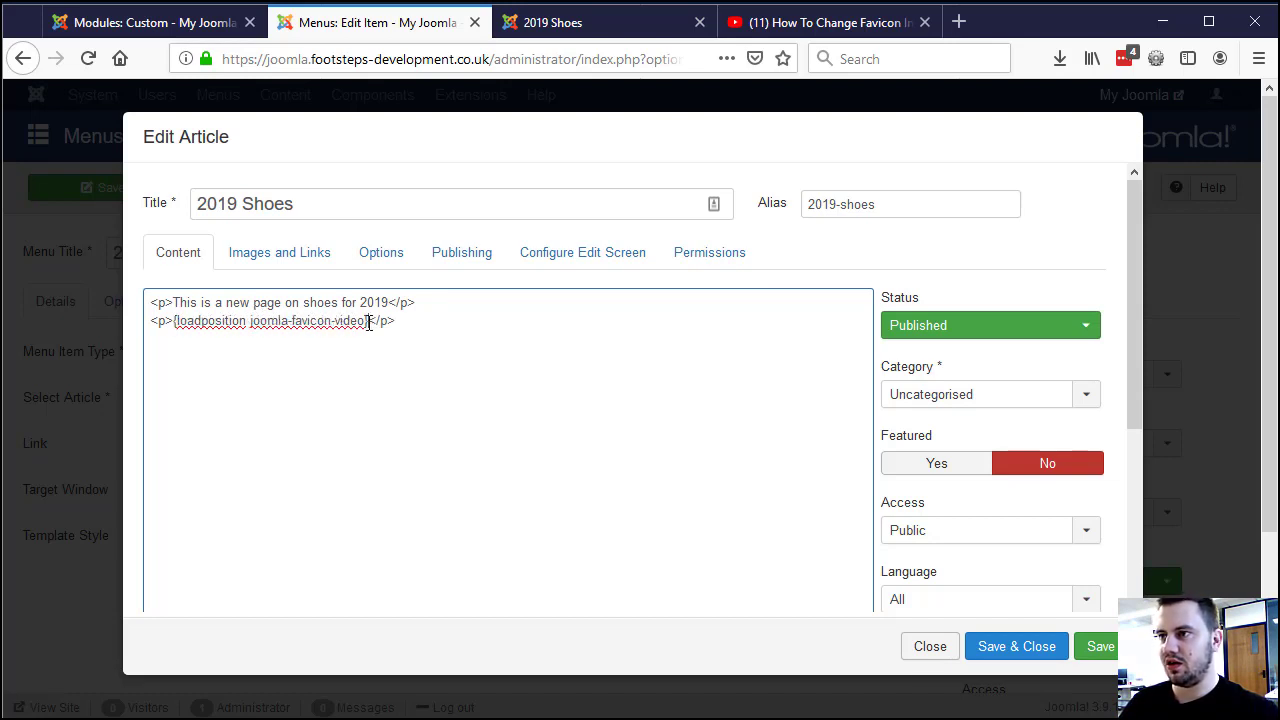
pyautogui.click(571, 20)
pyautogui.scroll(-2, 558, 410)
pyautogui.scroll(1, 558, 410)
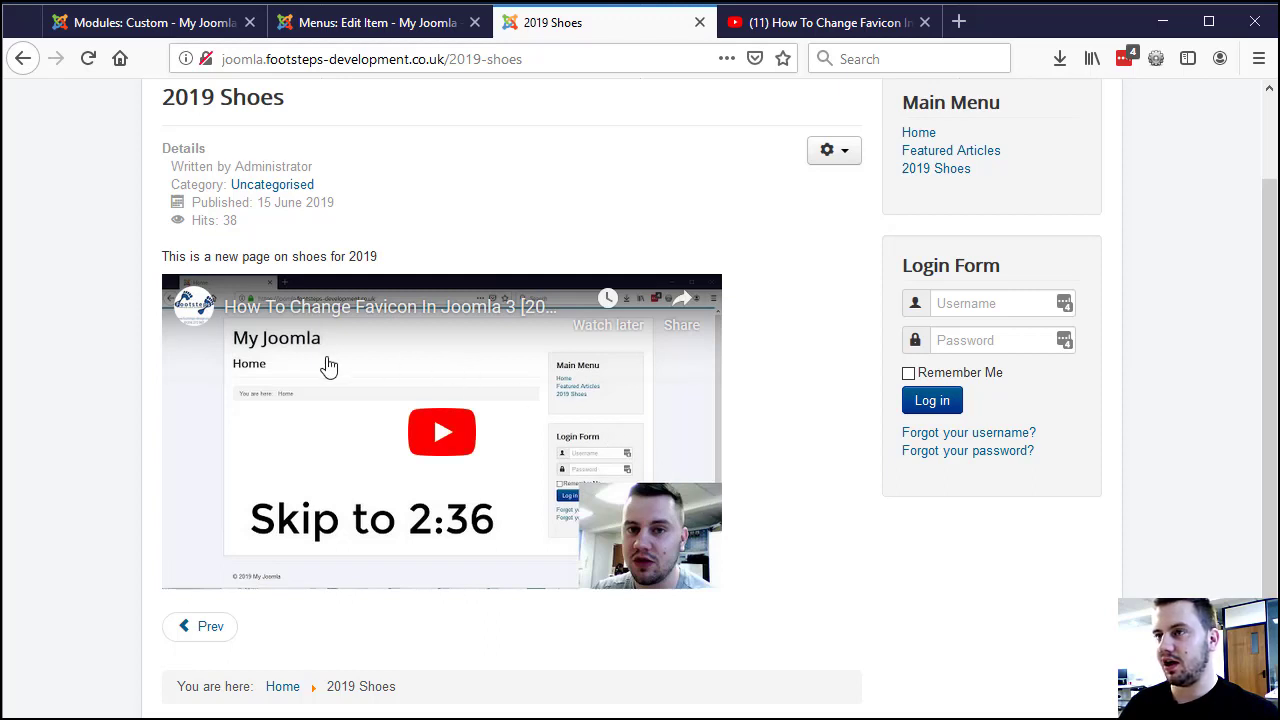
# Return to the joomla favicon video module and switch its content to HTML source view
pyautogui.click(120, 20)
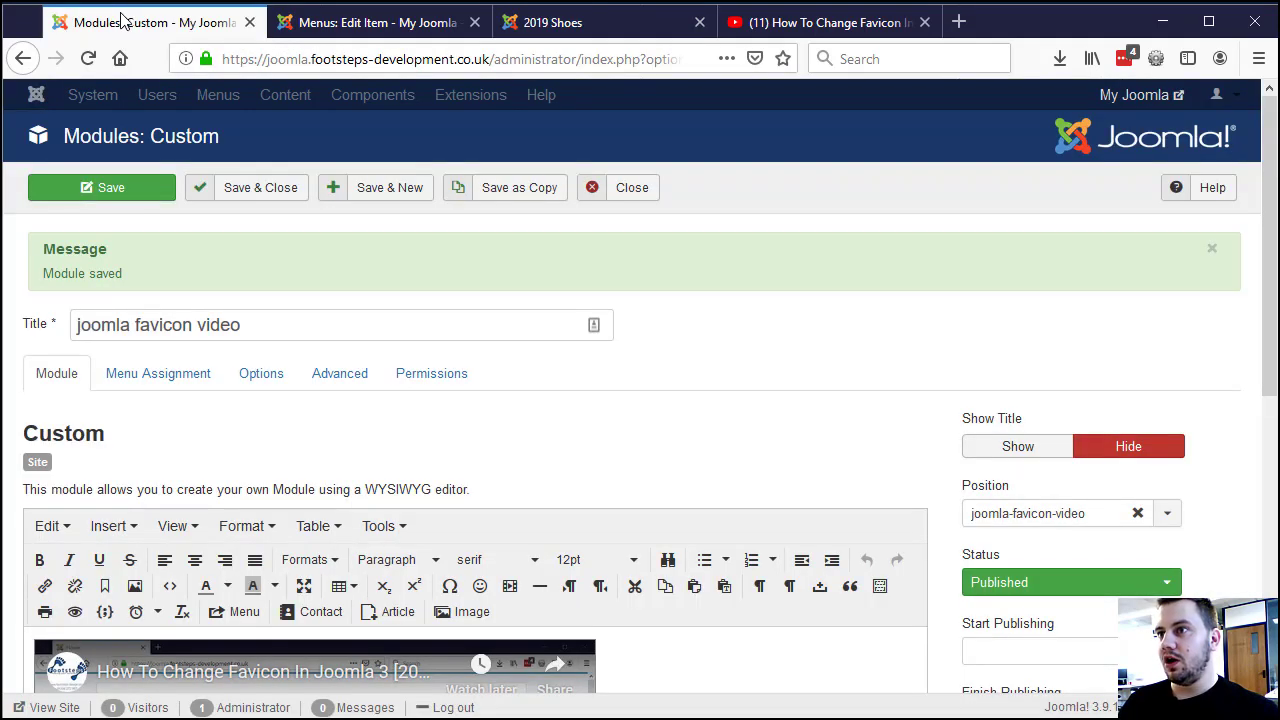
pyautogui.scroll(-1, 200, 280)
pyautogui.scroll(1, 391, 234)
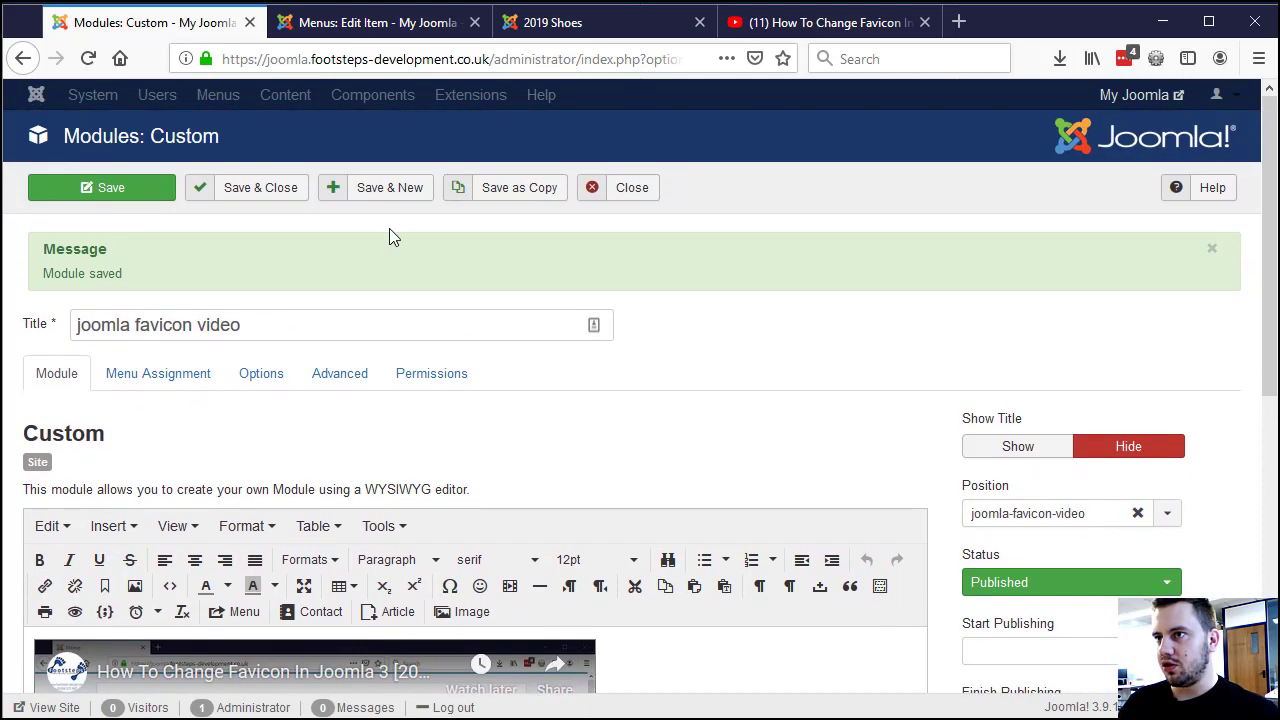
pyautogui.scroll(-2, 400, 245)
pyautogui.scroll(-1, 407, 252)
pyautogui.scroll(-3, 786, 323)
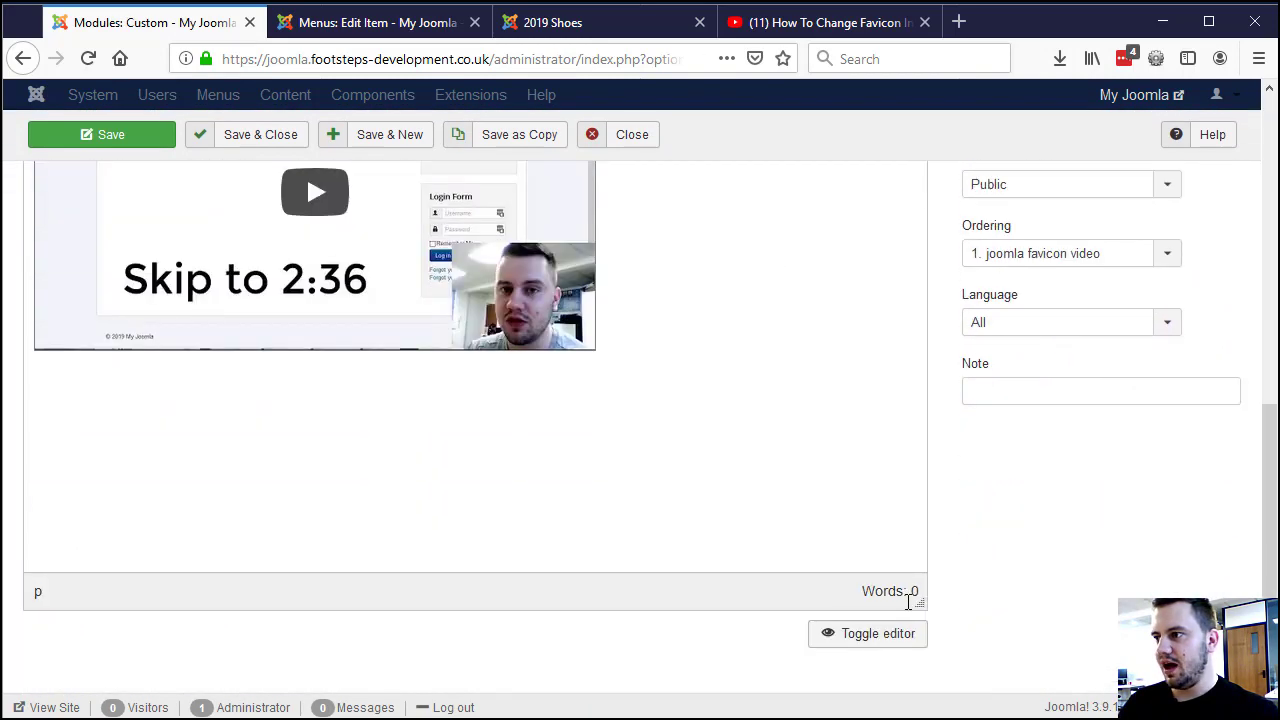
pyautogui.click(868, 634)
pyautogui.scroll(4, 589, 474)
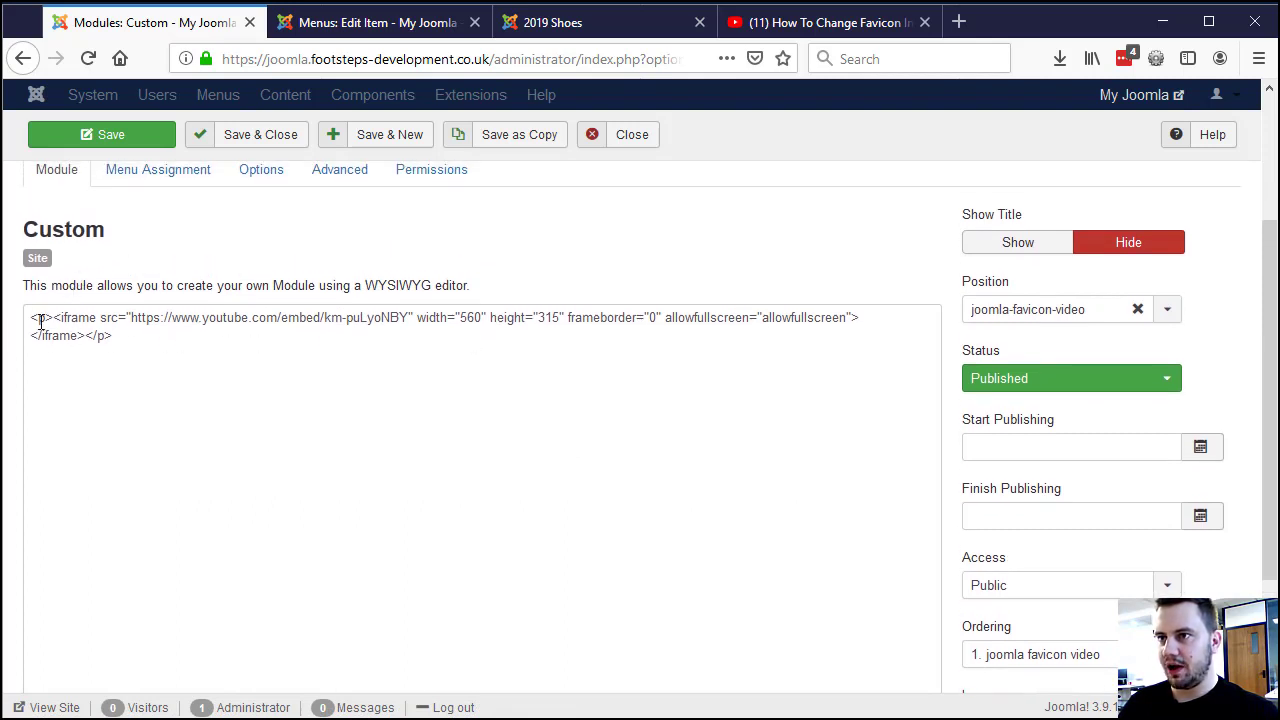
# Replace the paragraph tags around the iframe with a div of class "responsive-video" and save the module
pyautogui.click(110, 336)
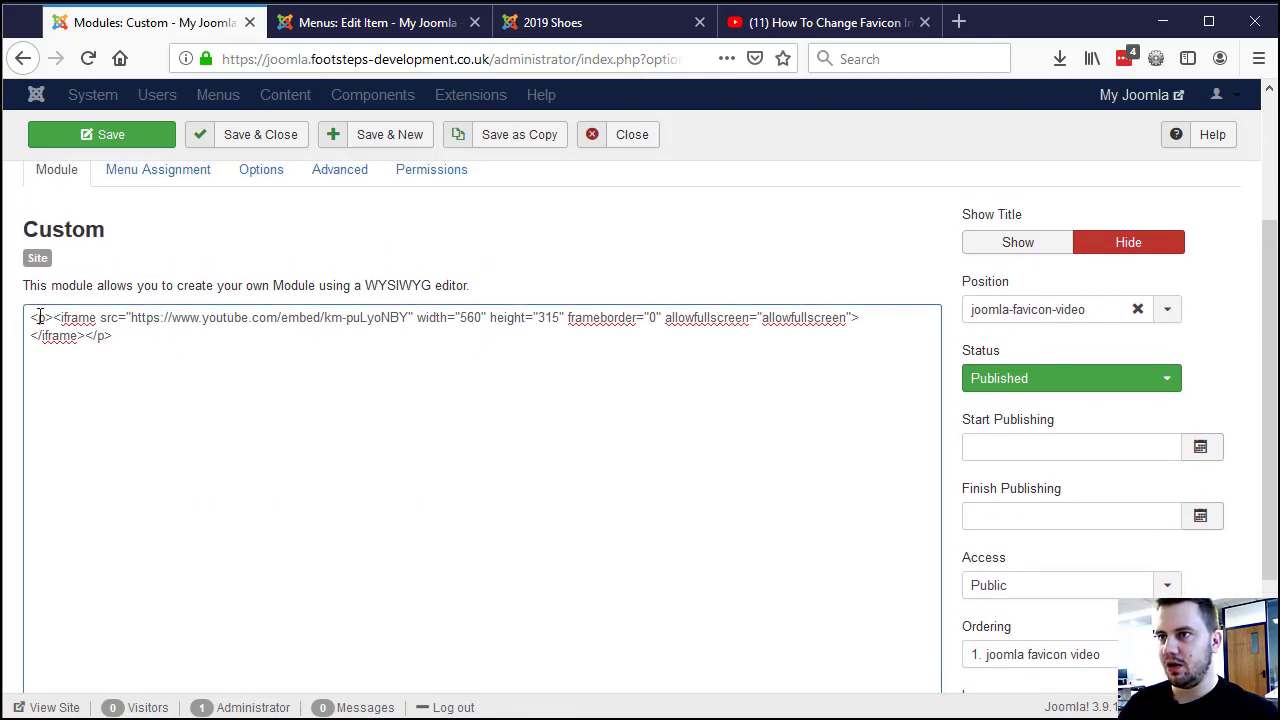
pyautogui.write('div')
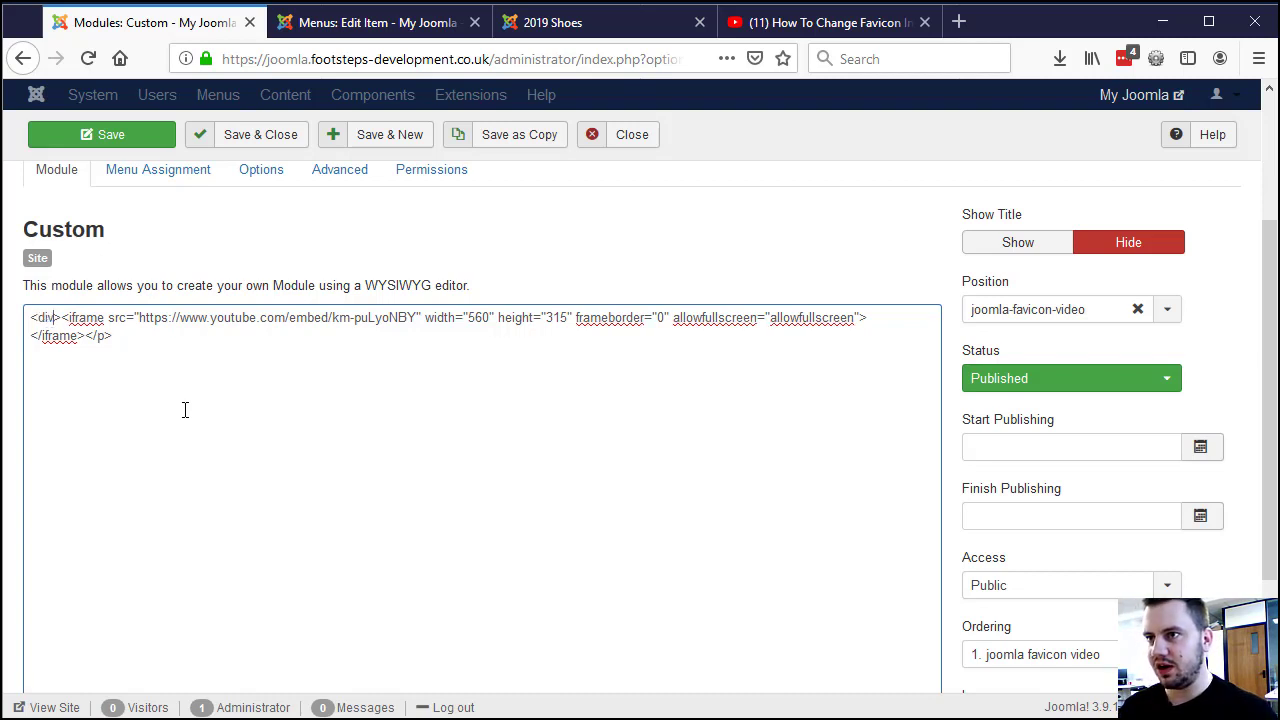
pyautogui.write(' class=""')
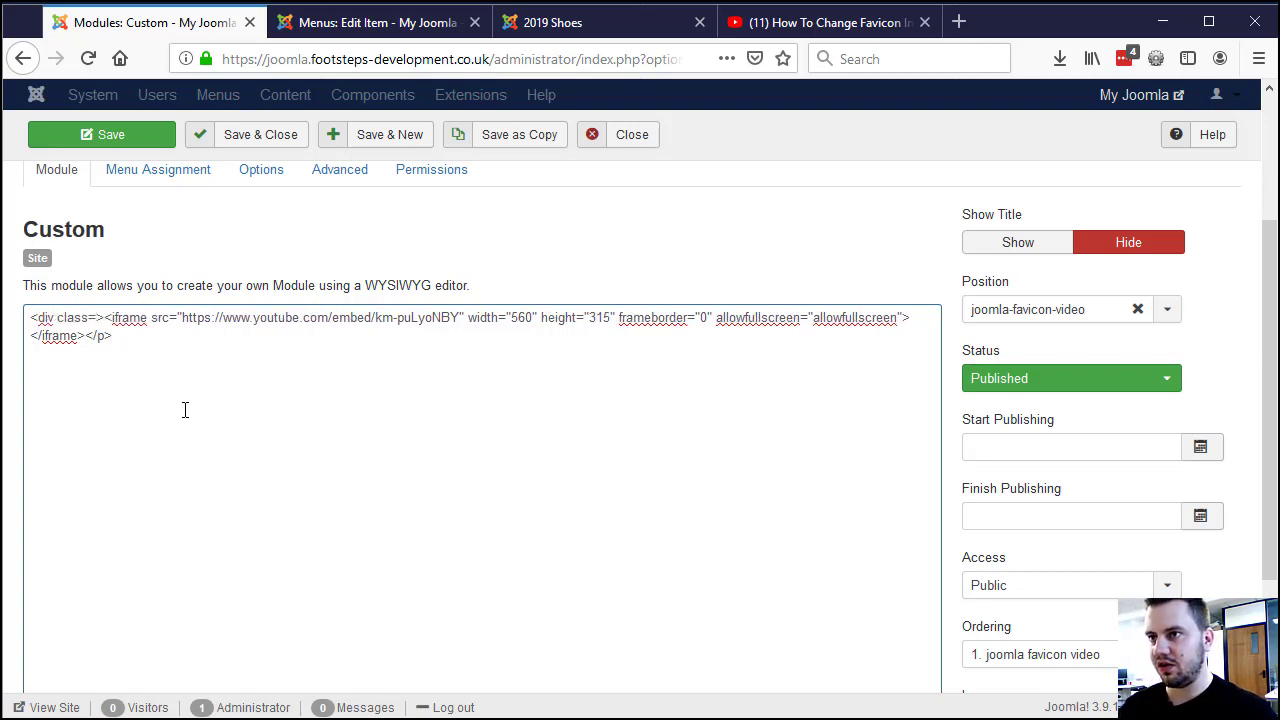
pyautogui.write('"')
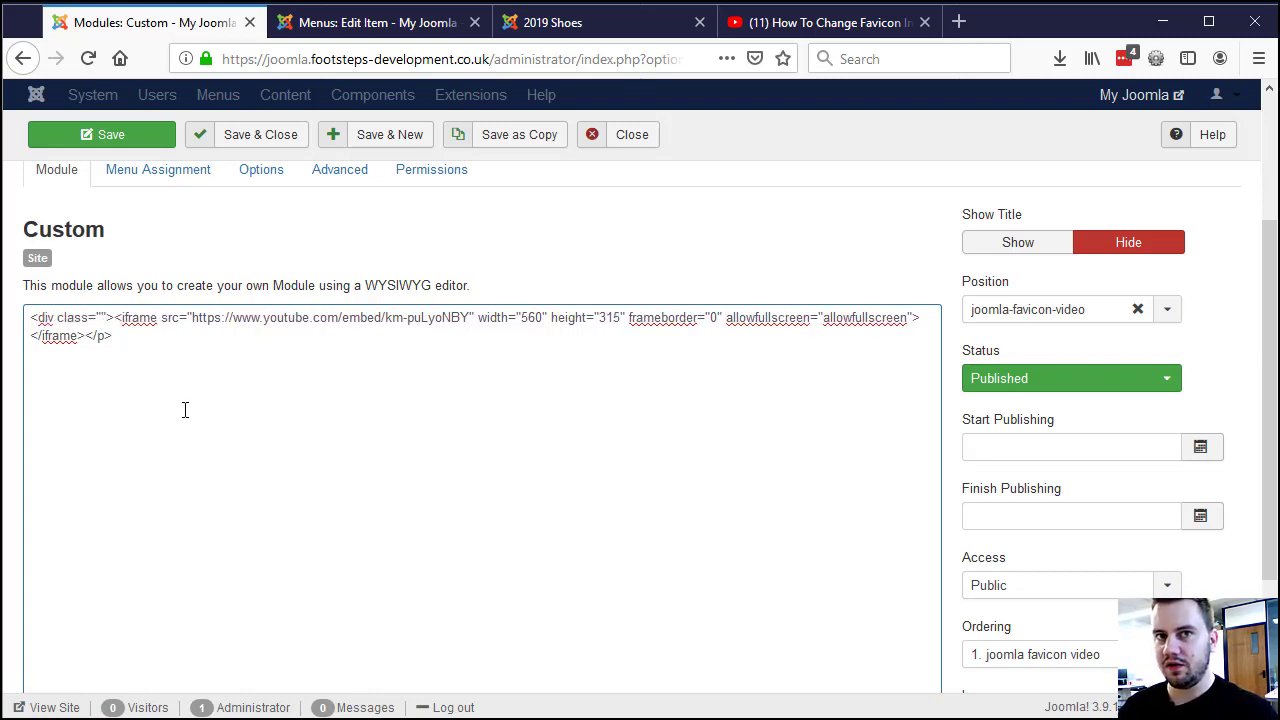
pyautogui.write('responsi')
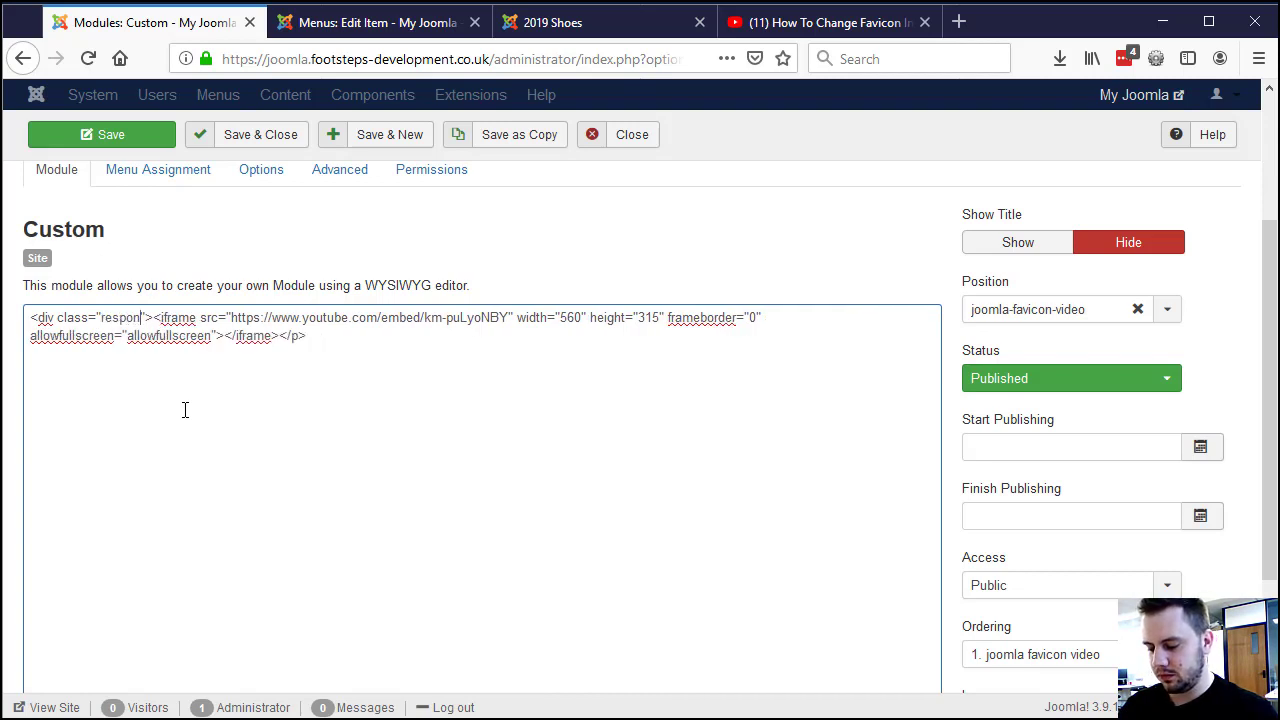
pyautogui.write('ve-video')
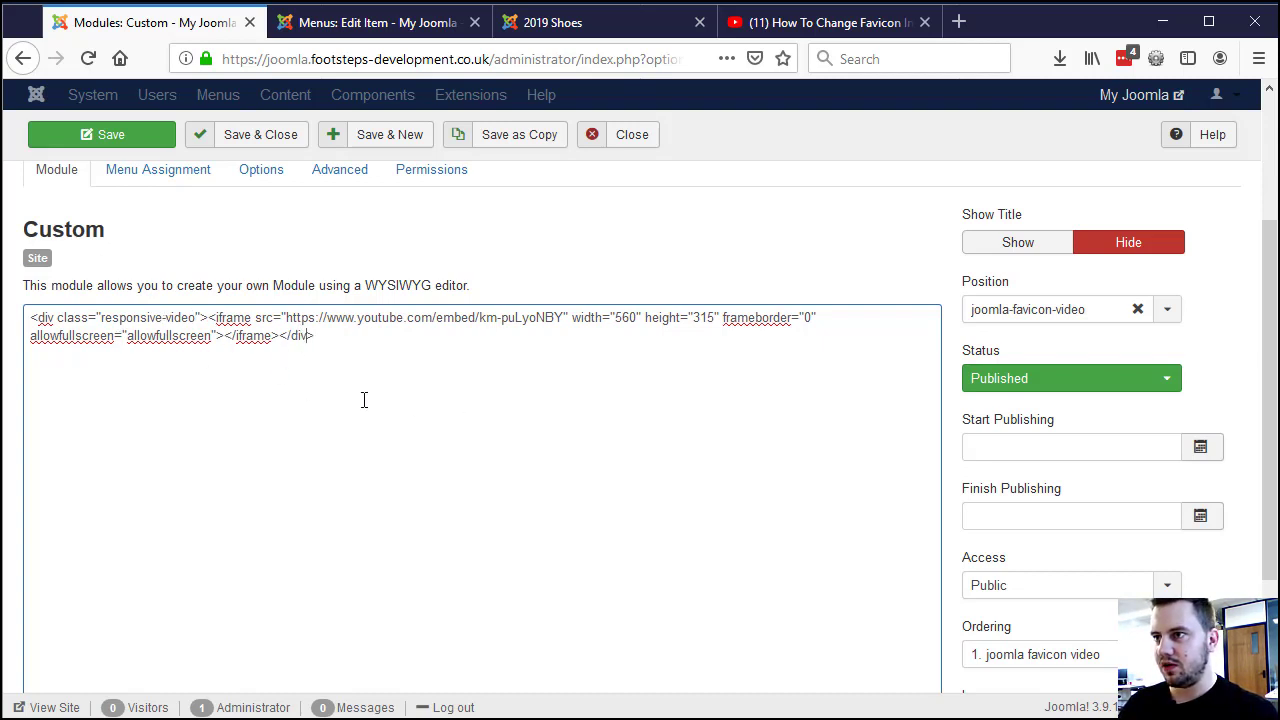
pyautogui.click(86, 136)
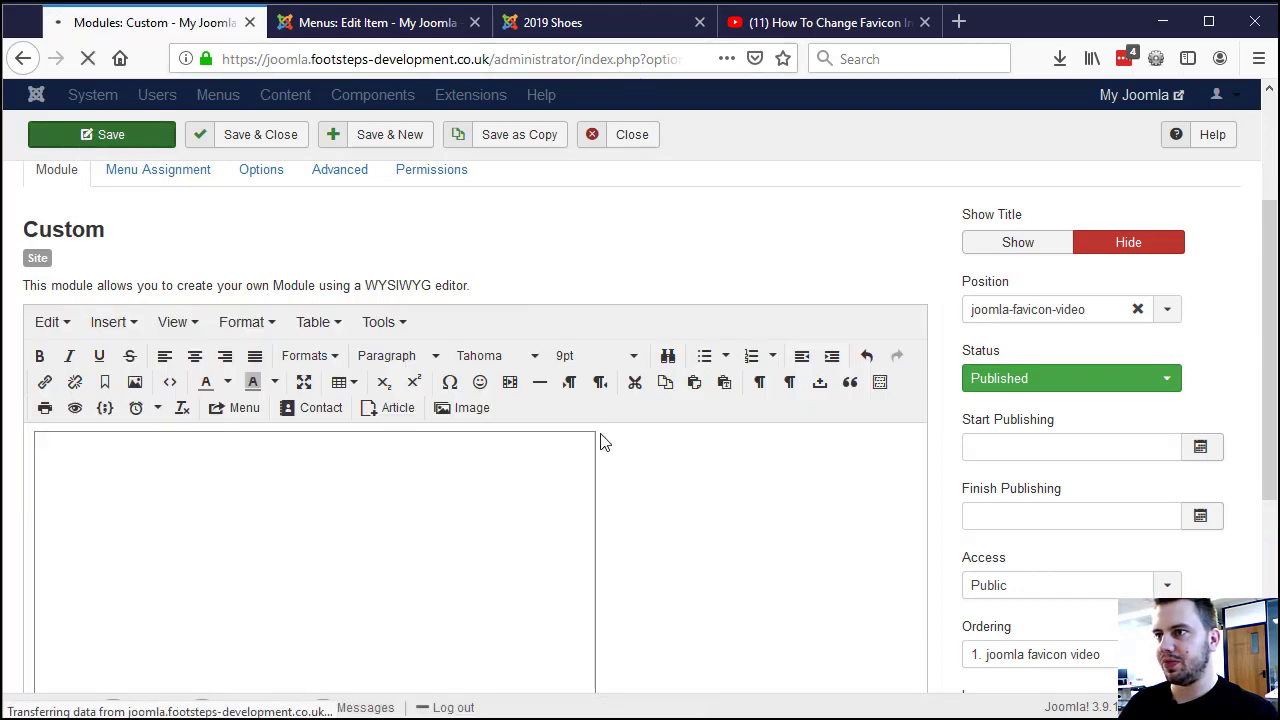
# Reload the live 2019 Shoes page to check the video after the module change
pyautogui.scroll(-5, 771, 520)
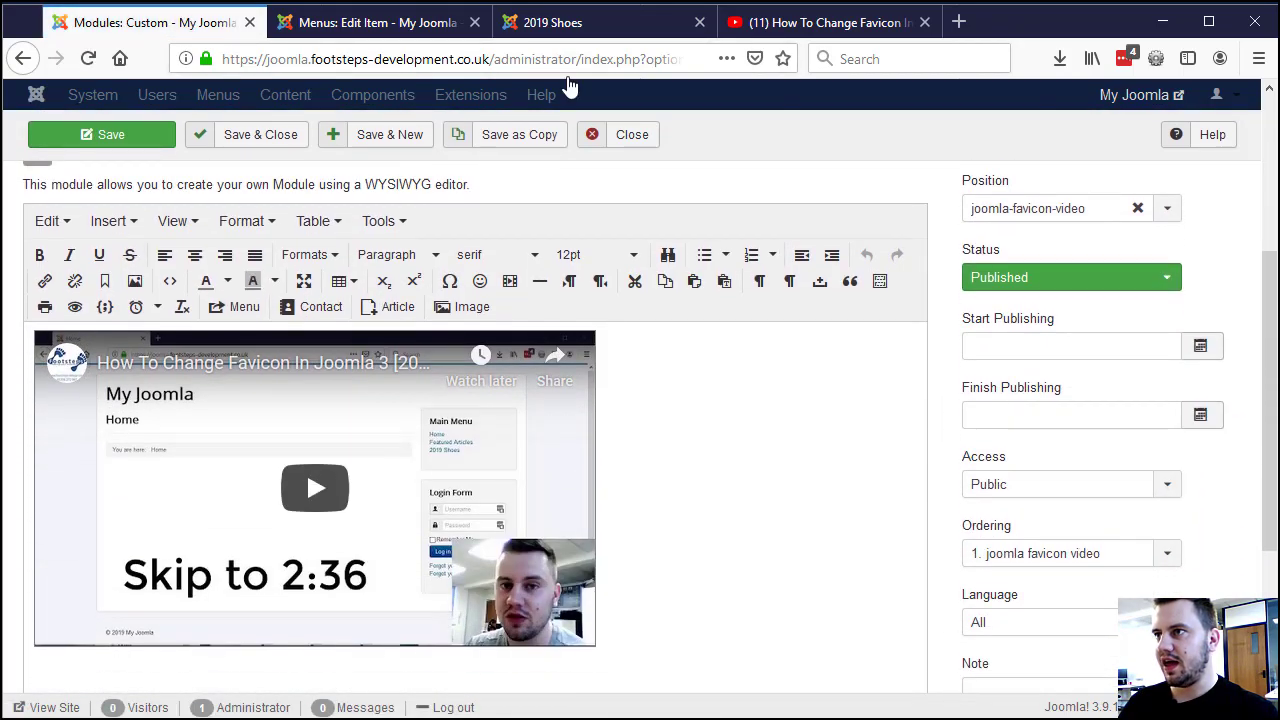
pyautogui.scroll(5, 711, 383)
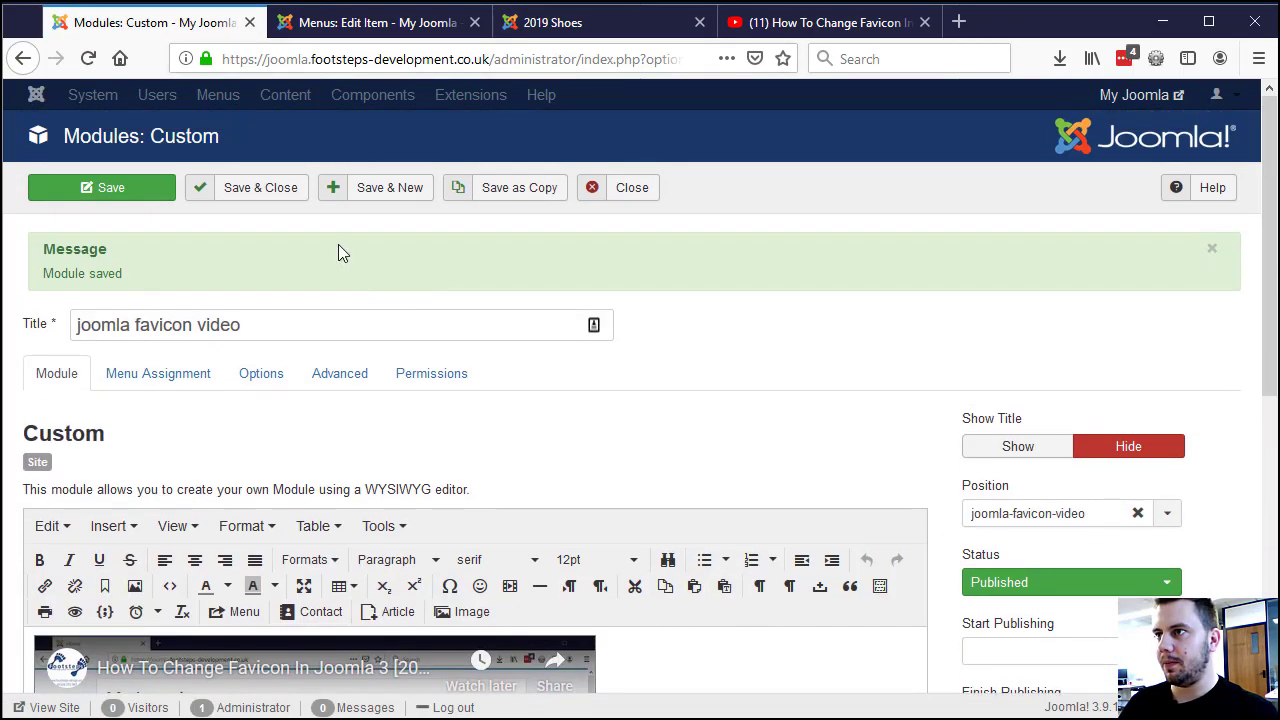
pyautogui.click(560, 31)
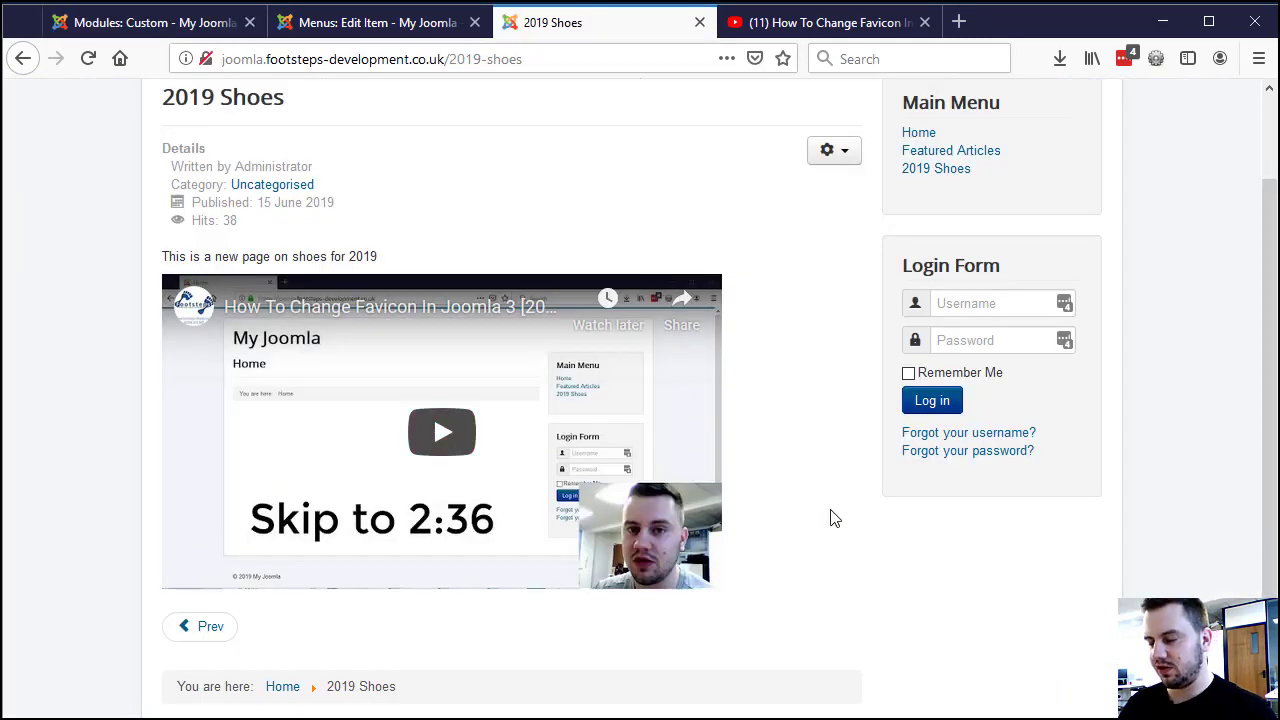
pyautogui.press('F5')
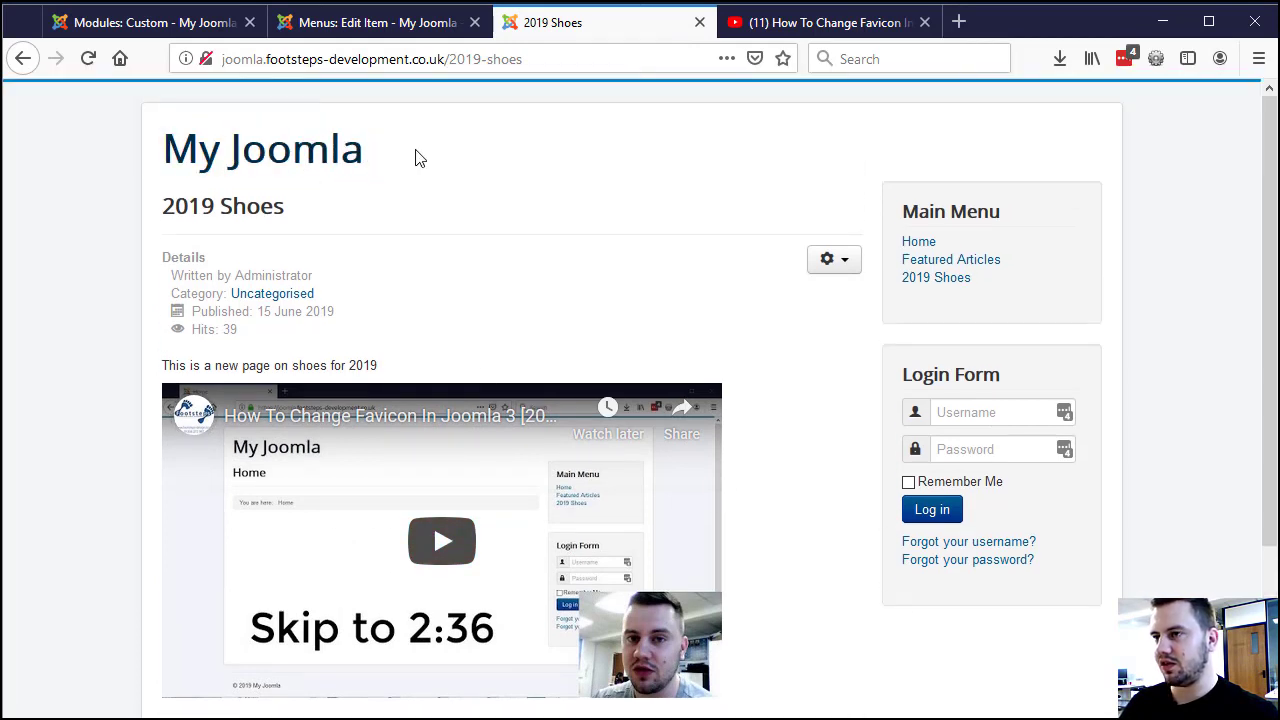
pyautogui.moveTo(1157, 179); pyautogui.dragTo(1167, 175)
pyautogui.click(1167, 176)
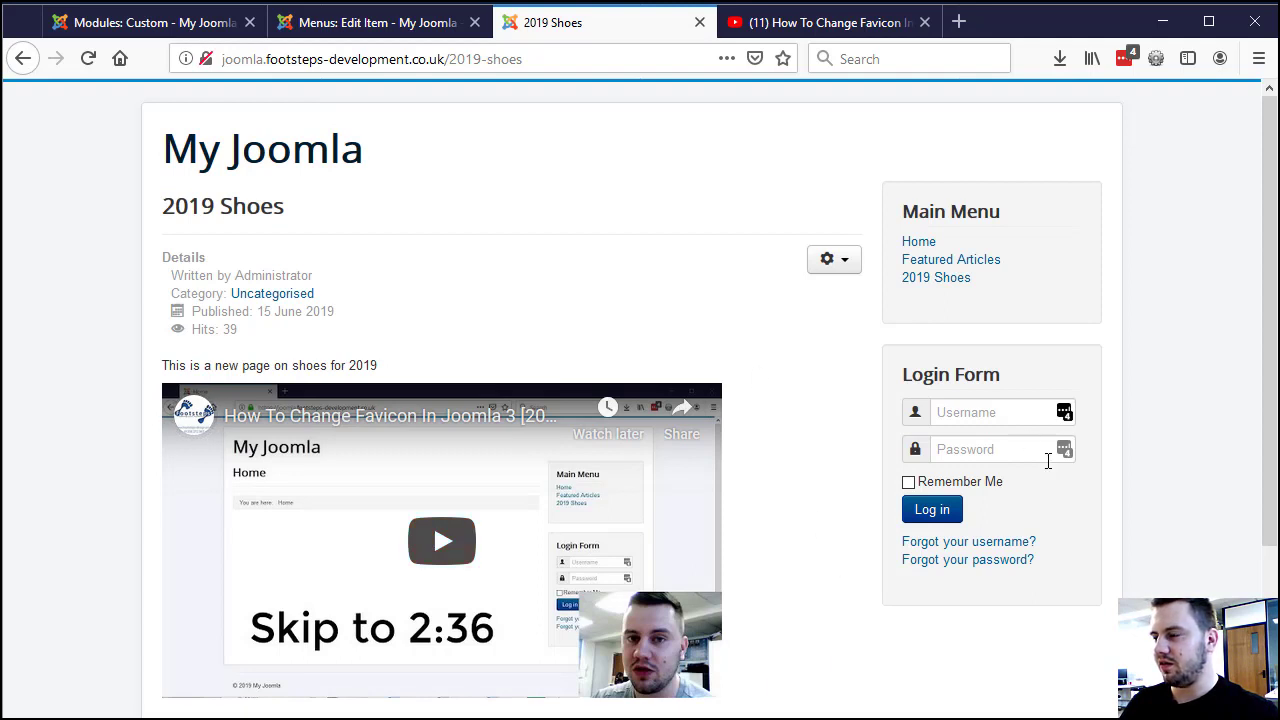
pyautogui.scroll(-2, 1007, 485)
pyautogui.scroll(-2, 1007, 485)
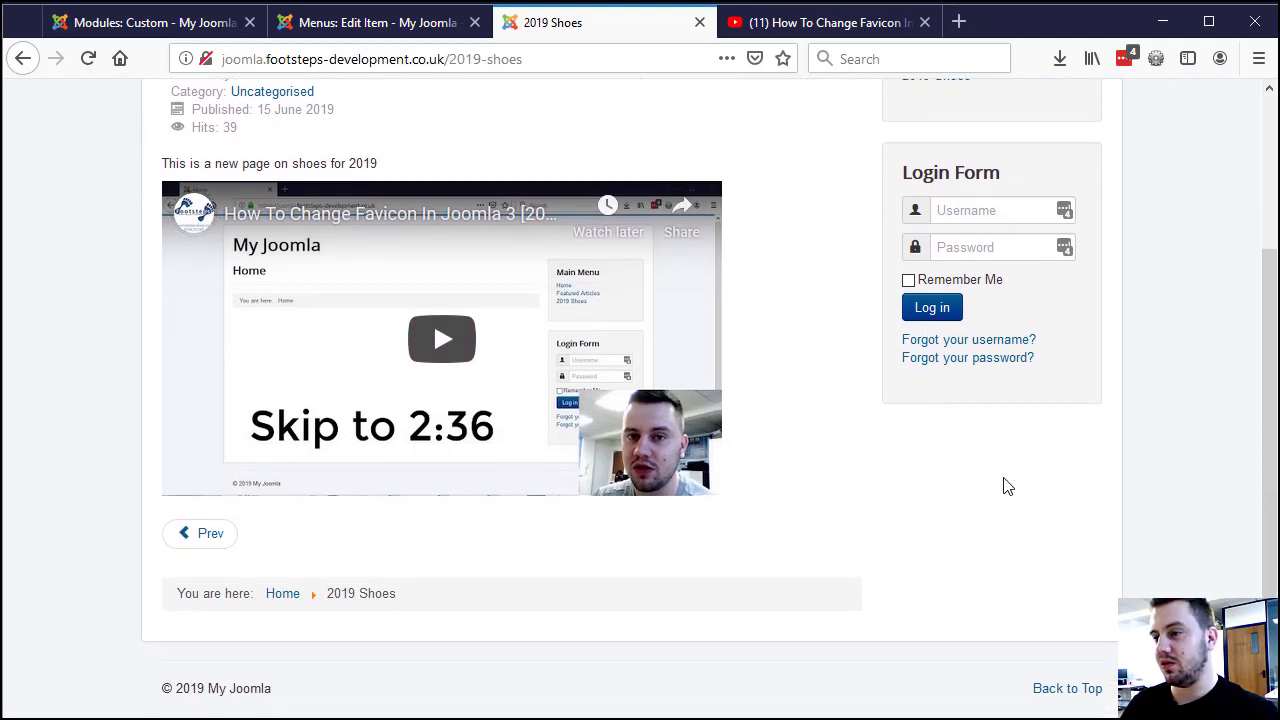
pyautogui.scroll(4, 1005, 486)
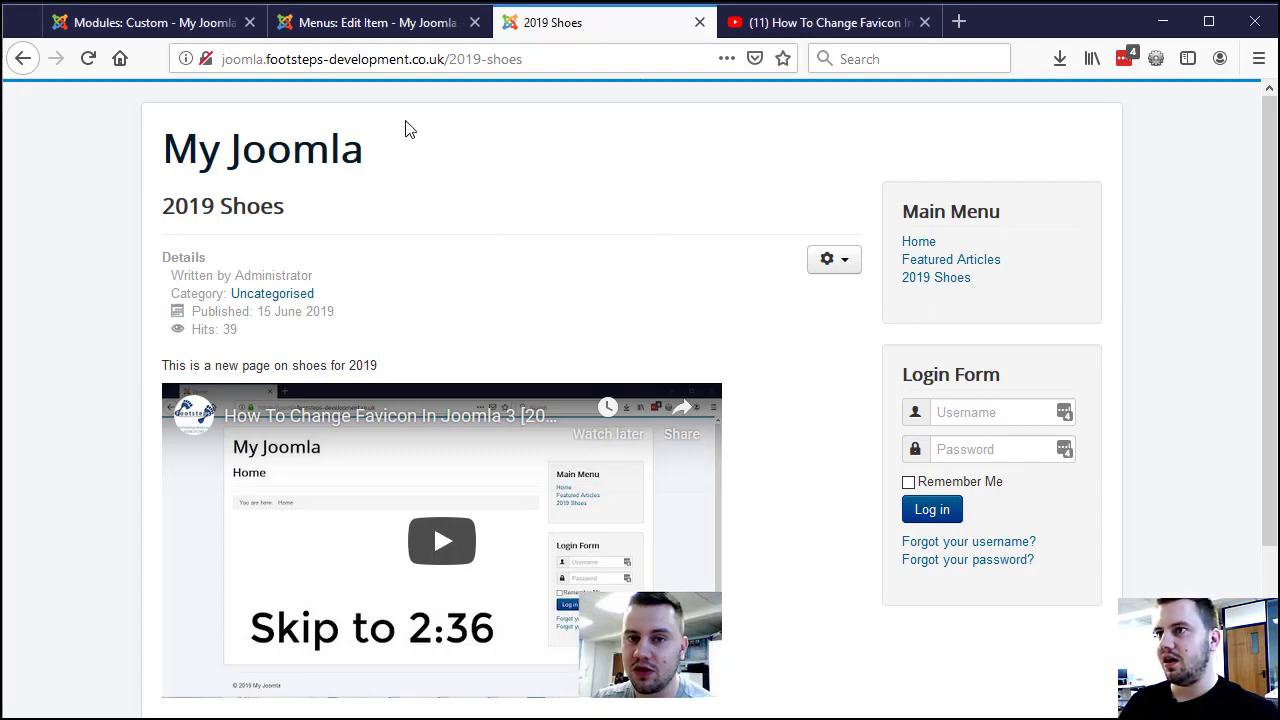
# Return to the joomla favicon video module in the Joomla administrator and close it
pyautogui.click(410, 25)
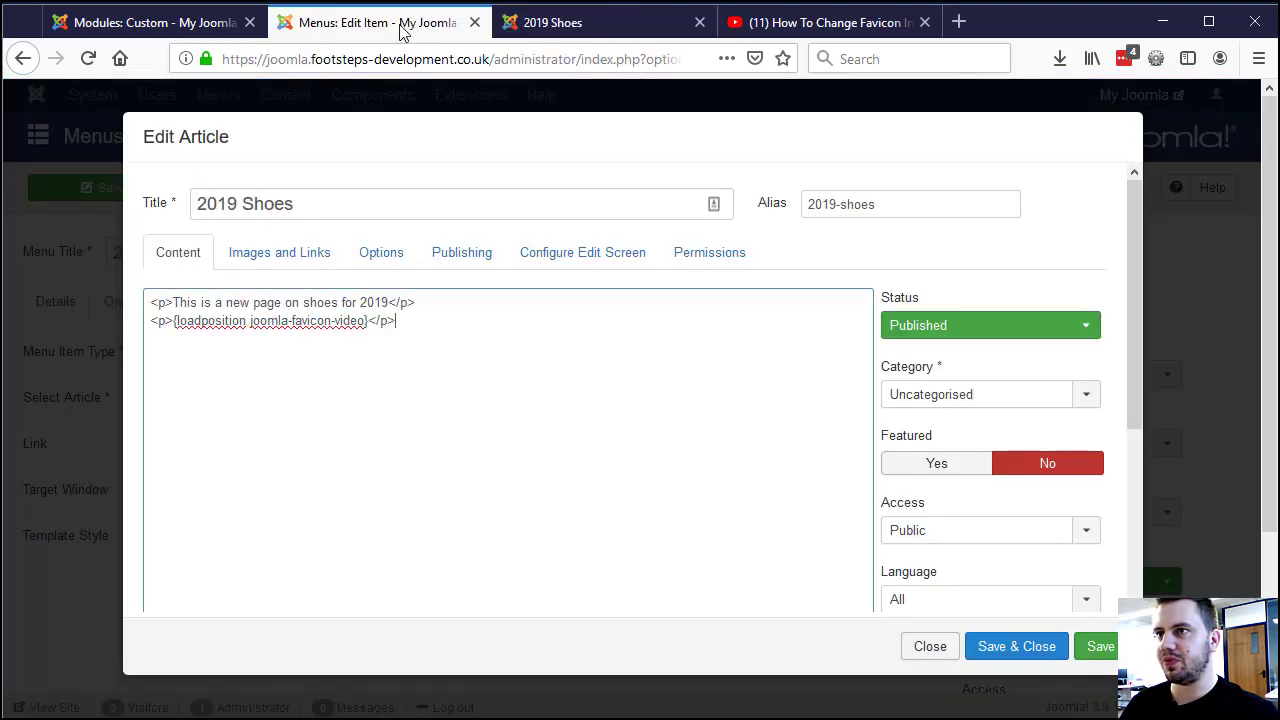
pyautogui.click(180, 25)
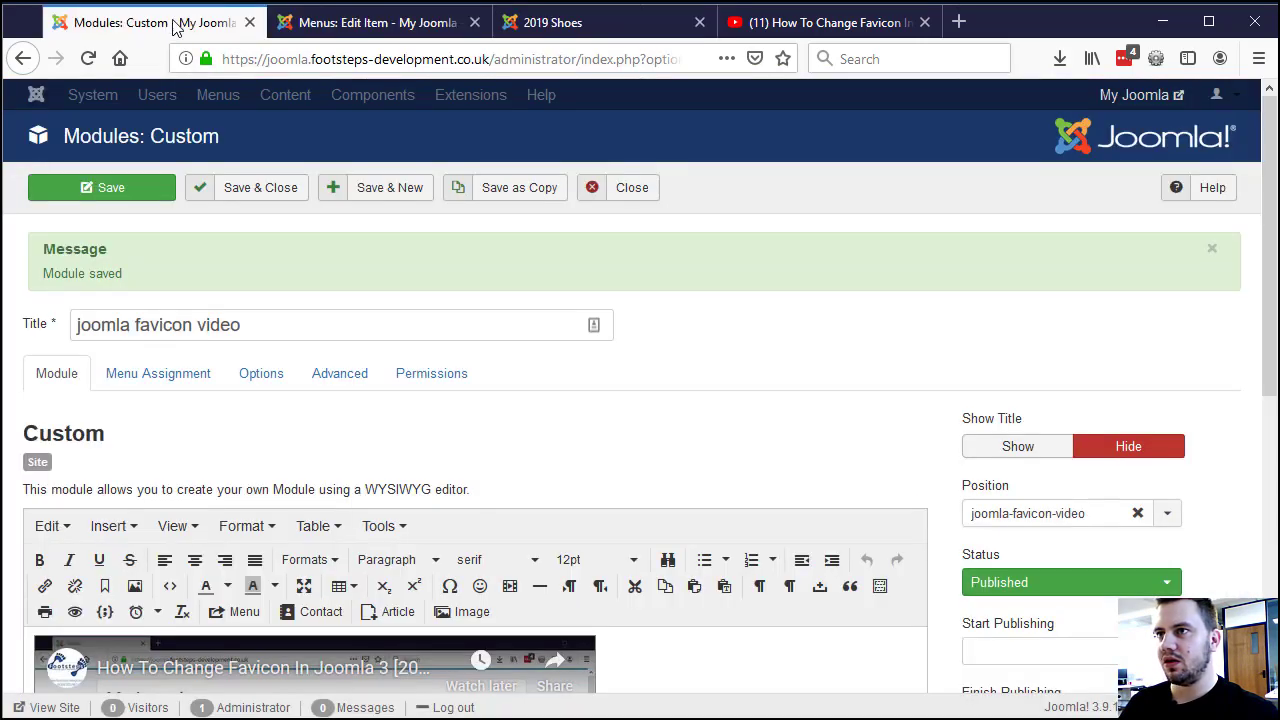
pyautogui.click(632, 190)
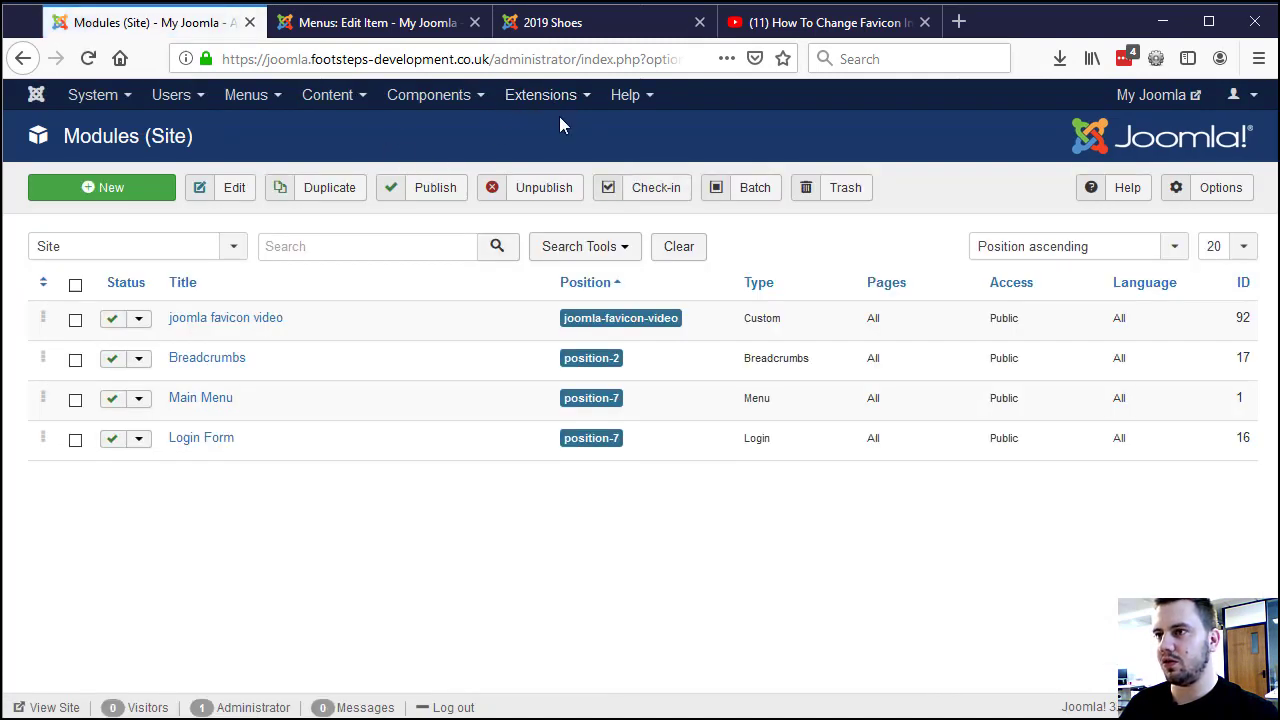
# Open the template.css file from the css folder of the Protostar site template for editing
pyautogui.click(533, 100)
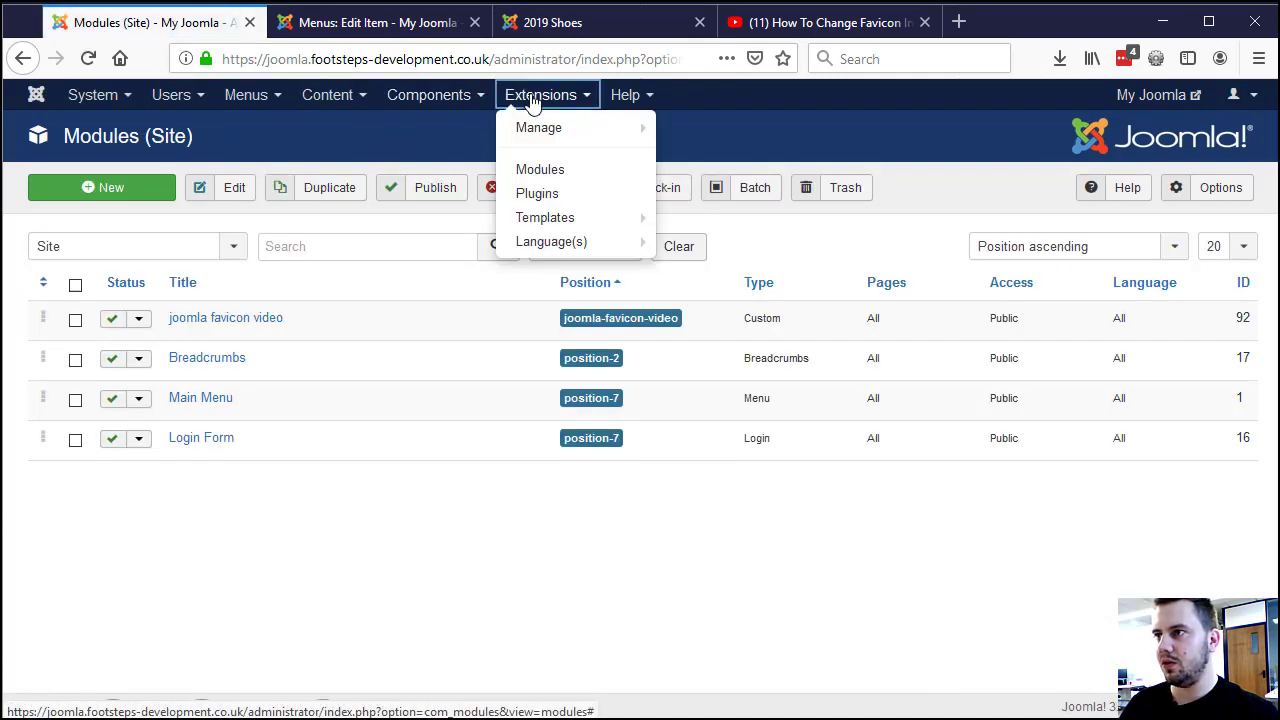
pyautogui.moveTo(578, 222)
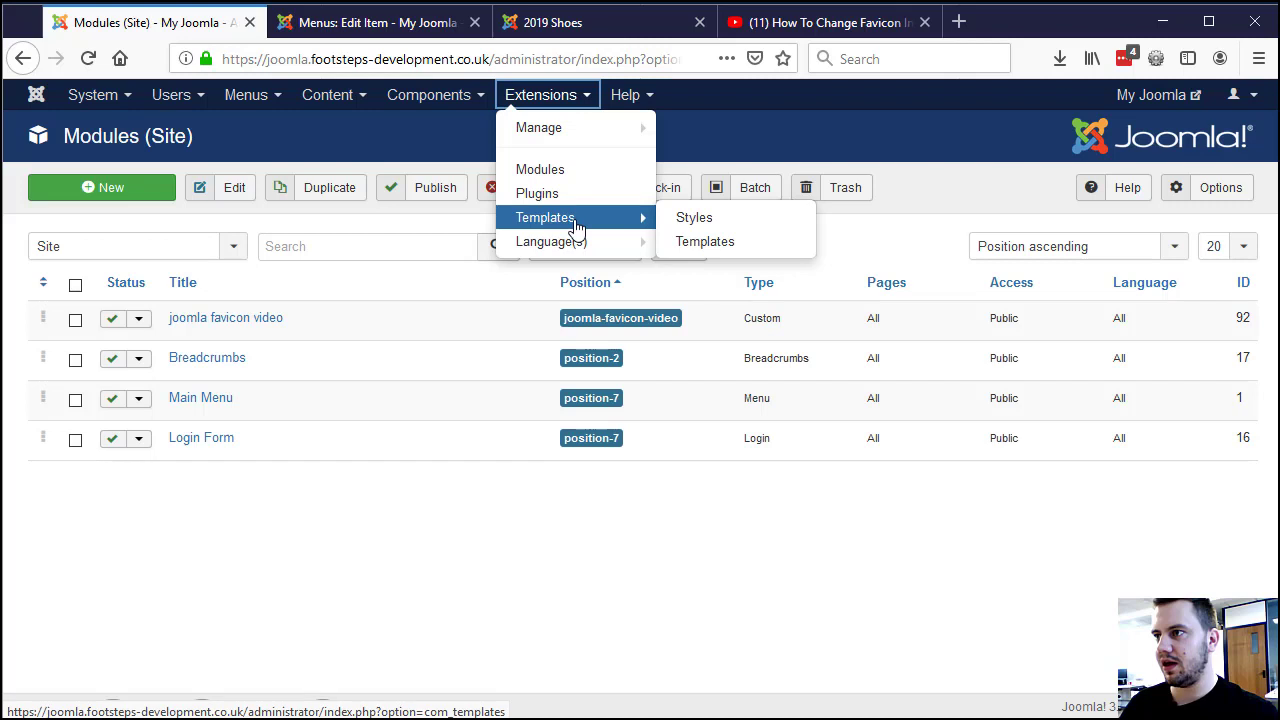
pyautogui.click(712, 248)
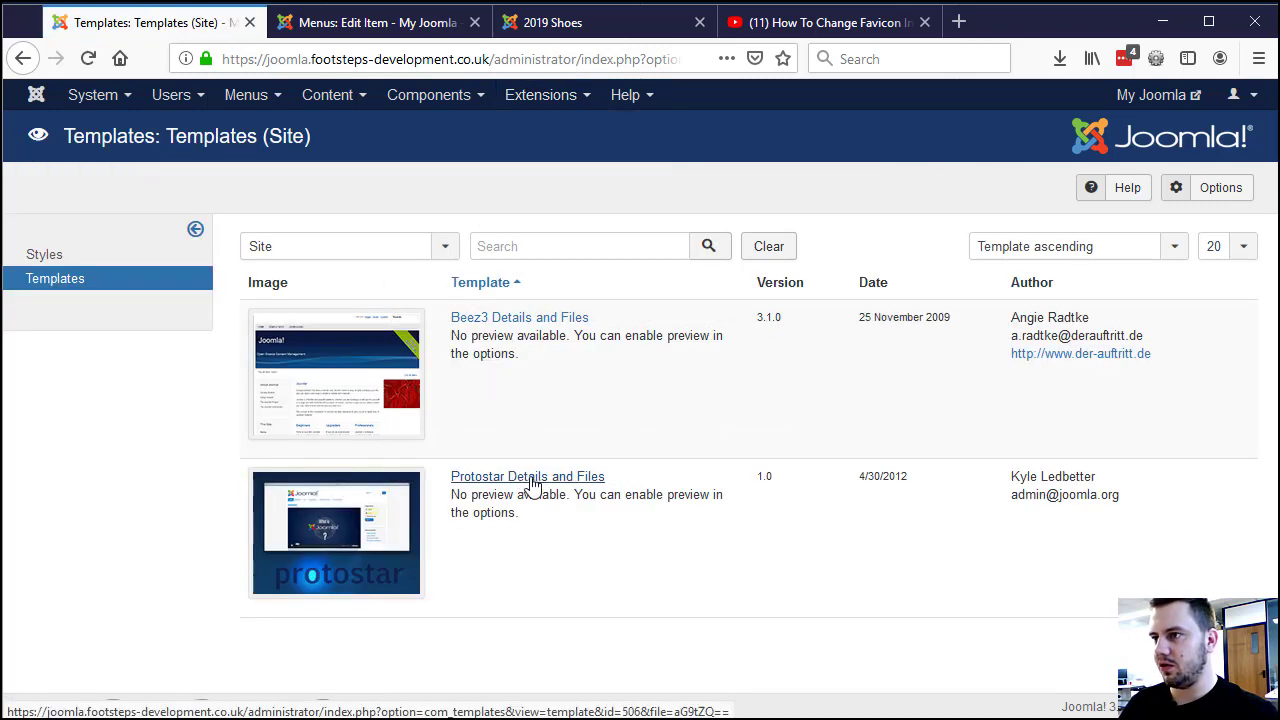
pyautogui.click(543, 482)
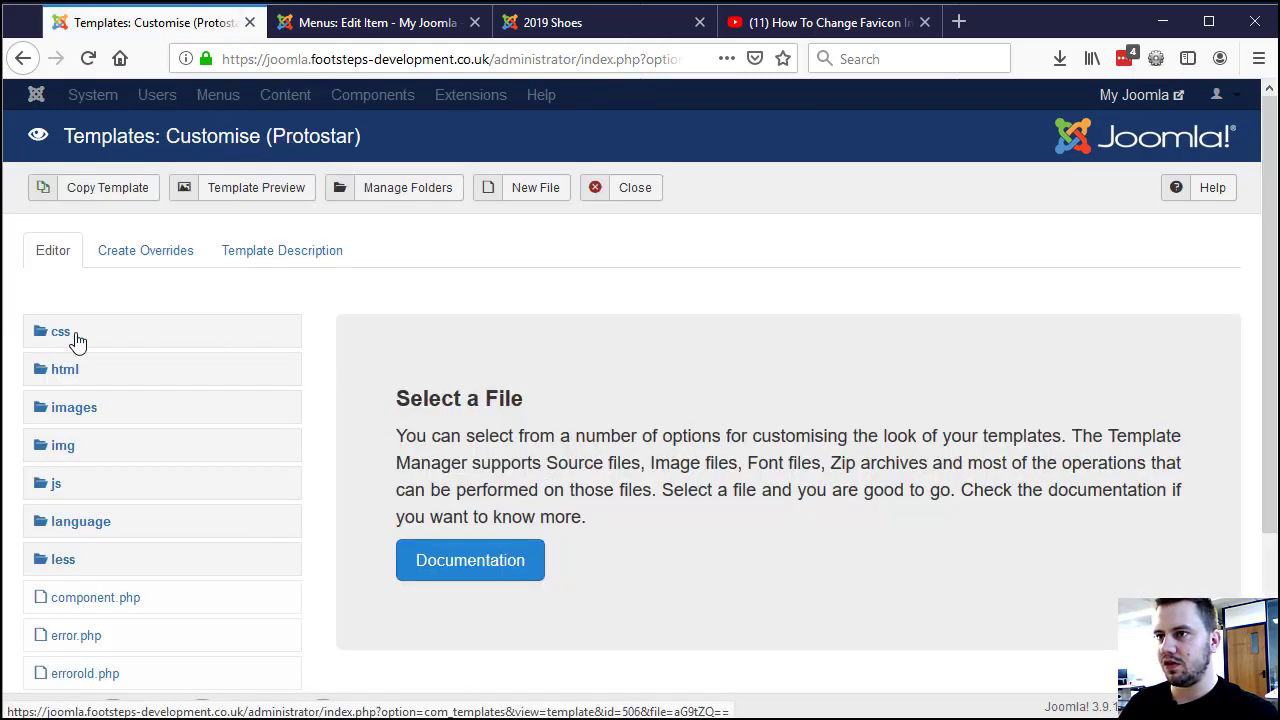
pyautogui.click(77, 342)
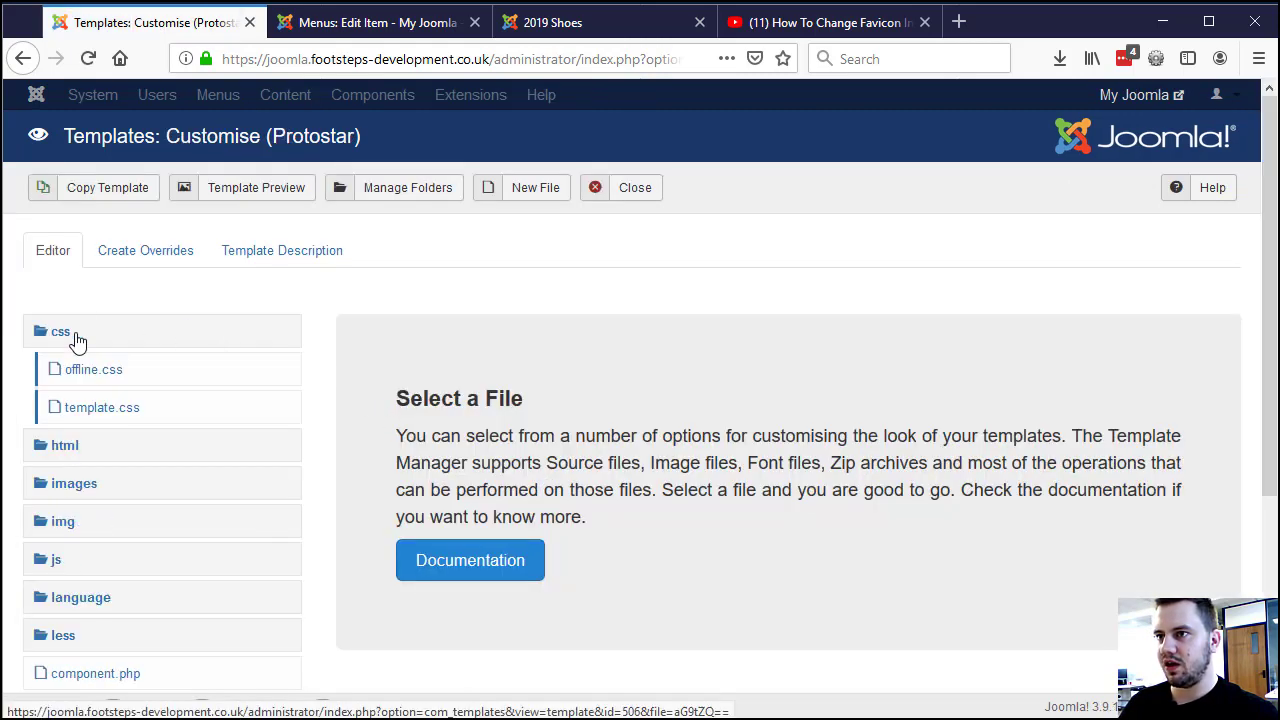
pyautogui.click(121, 418)
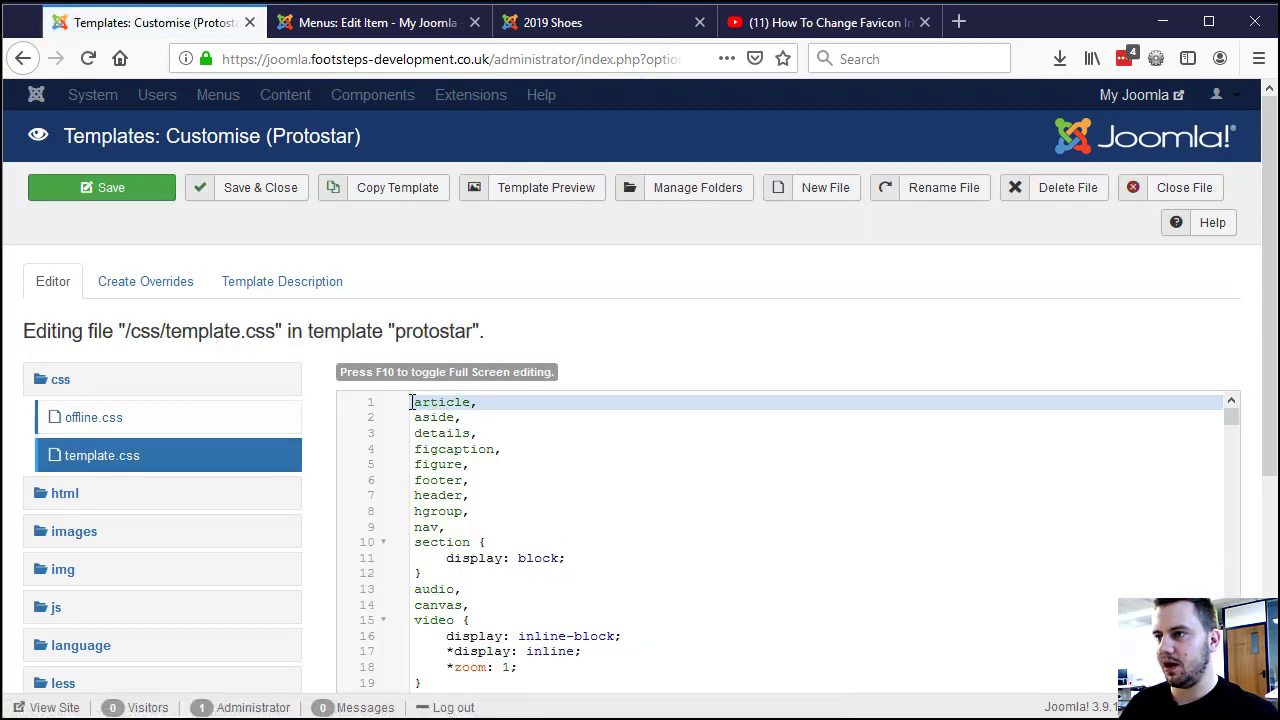
# Insert .responsive-video rules (100% width, 0 height, 56.25% bottom padding) and absolute, 100% size iframe rules at the start of template.css, and save the file
pyautogui.doubleClick(418, 403)
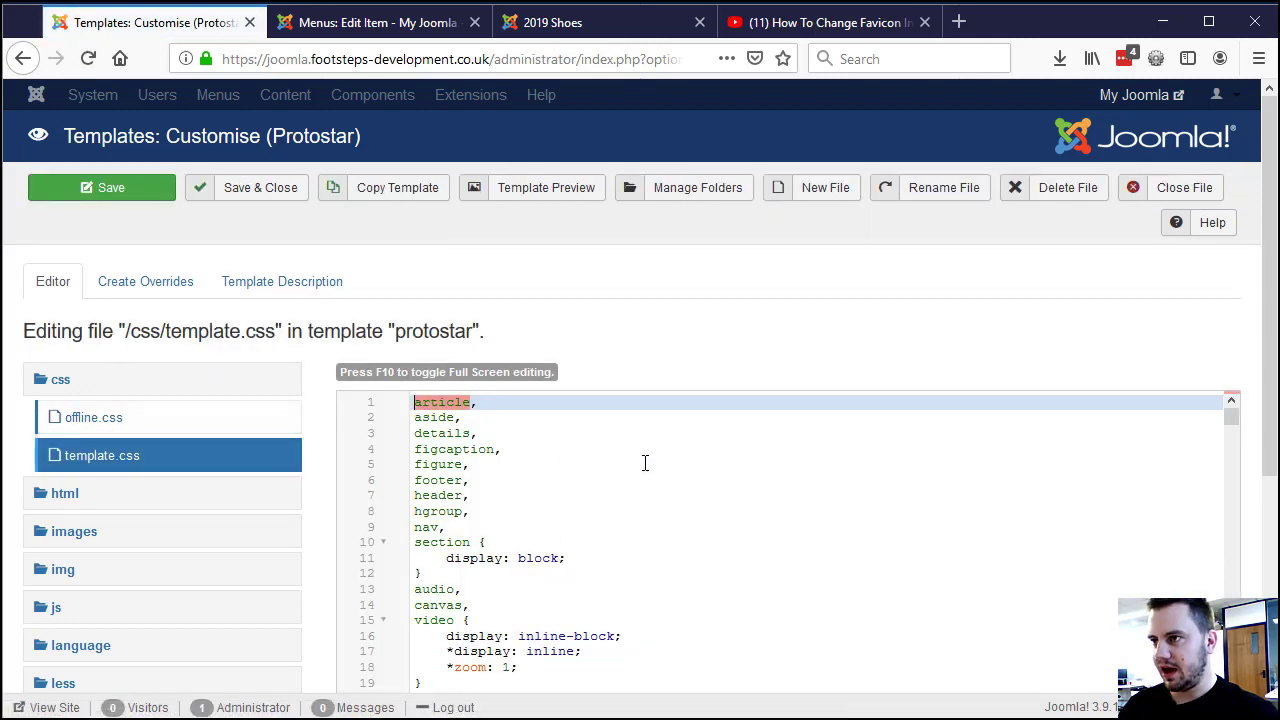
pyautogui.press('Return')
pyautogui.press('Up')
pyautogui.write('.responsive-video {     display: block;     width: 100%;     height: 0;     position: relative;     padding-bottom: 56.25%;     max-width: 100%;     box-sizing: border-box; } .responsive-video iframe {     position: absolute;     top: 0;     right: 0;     left: 0;     bottom: 0;     width: 100%;     height: 100%; }')
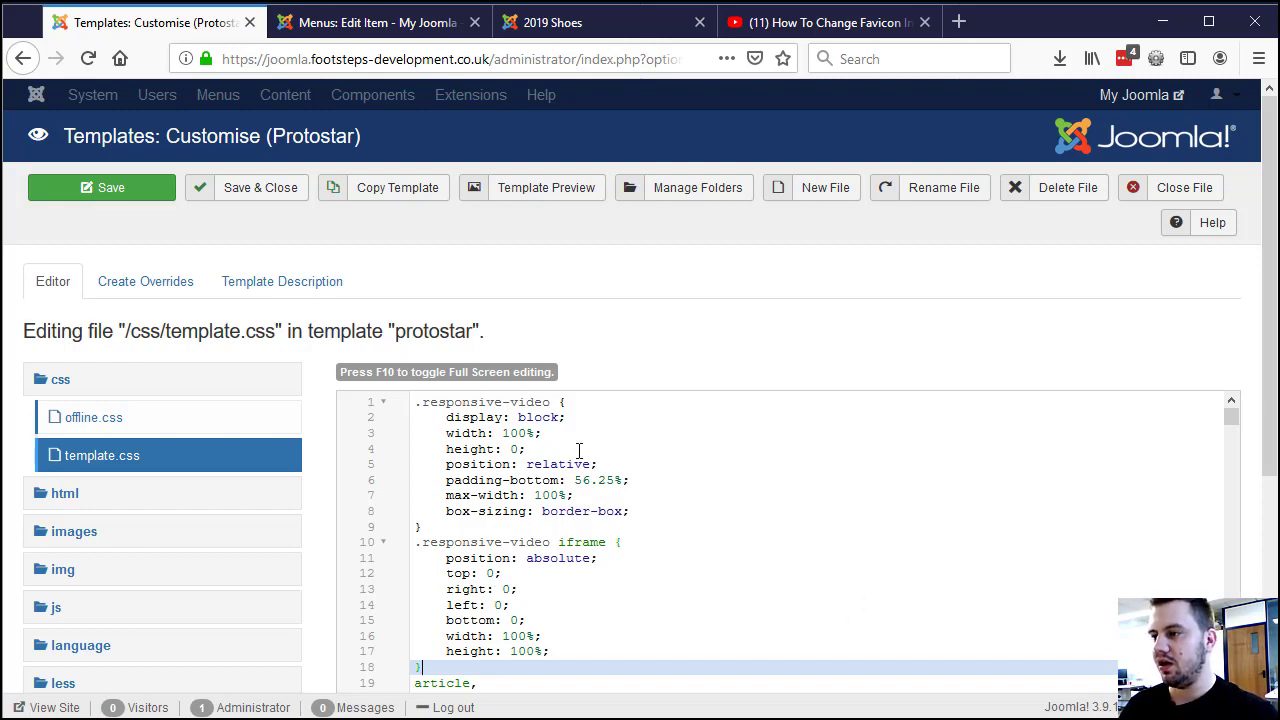
pyautogui.click(108, 198)
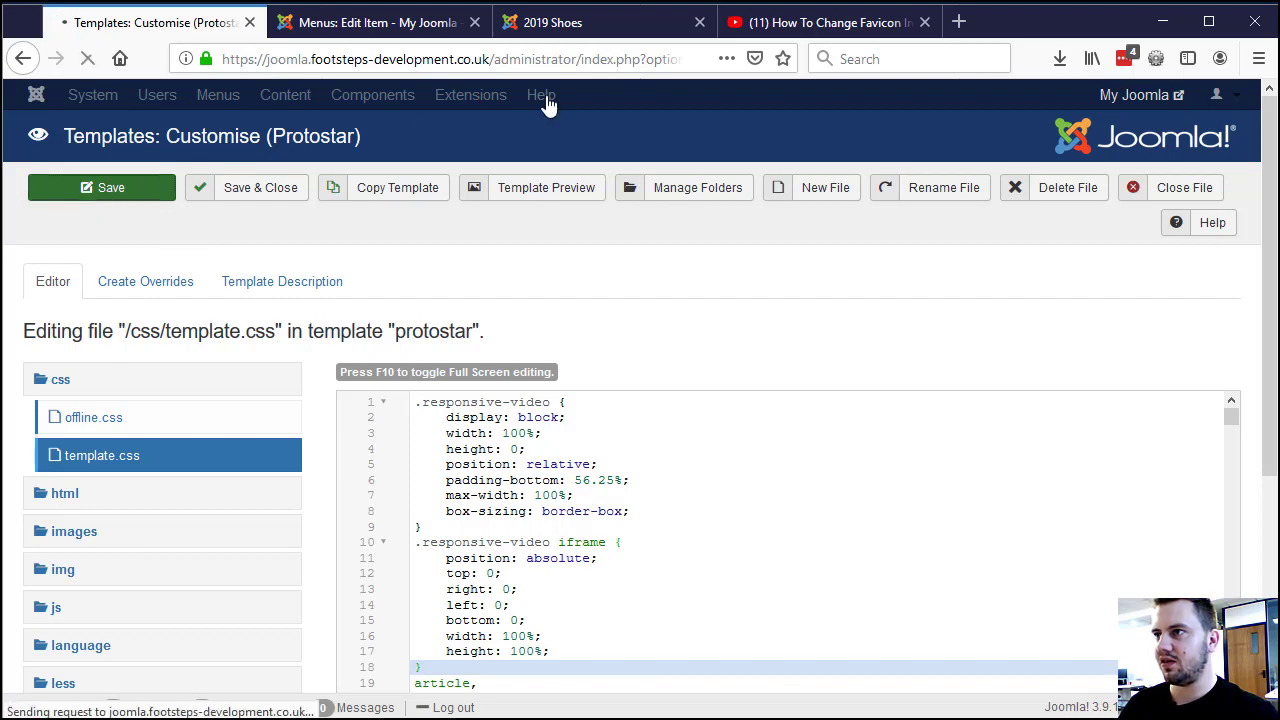
# Open the page inspector on the live 2019 Shoes page and narrow and widen the viewport to test how the video scales
pyautogui.click(584, 26)
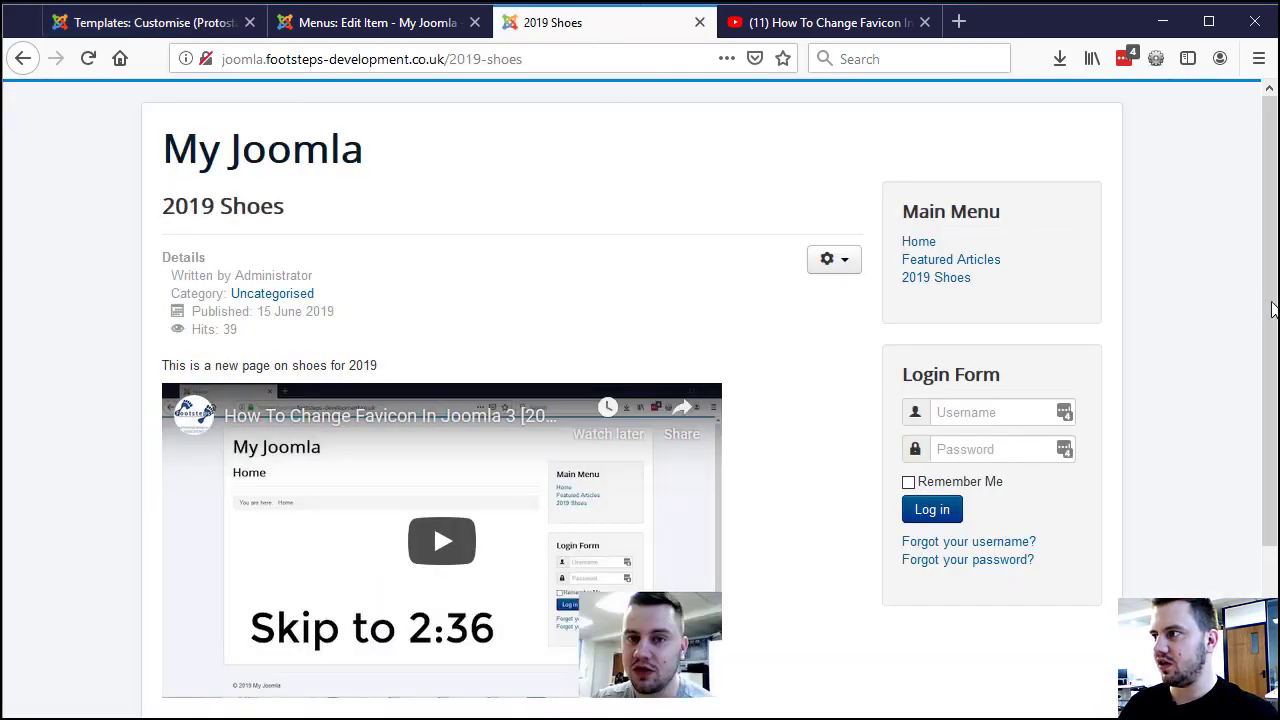
pyautogui.rightClick(1124, 286)
pyautogui.click(1233, 513)
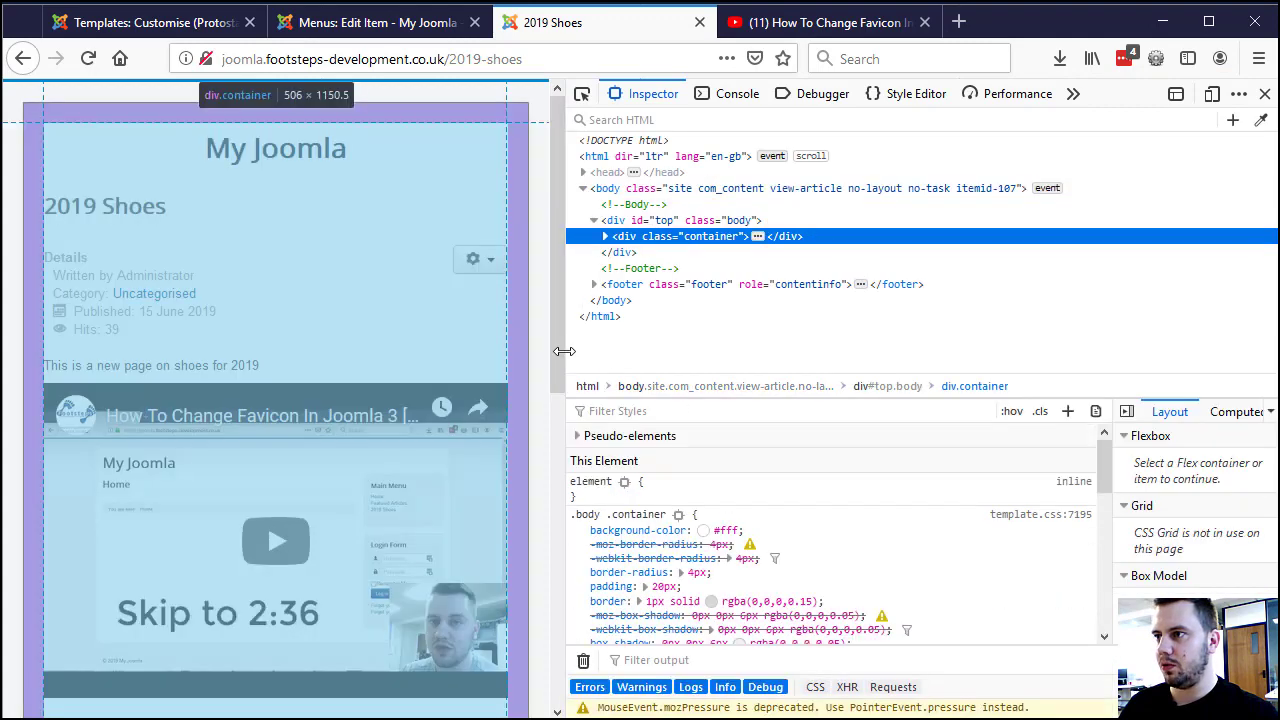
pyautogui.moveTo(561, 348); pyautogui.dragTo(322, 478)
pyautogui.scroll(-2, 228, 492)
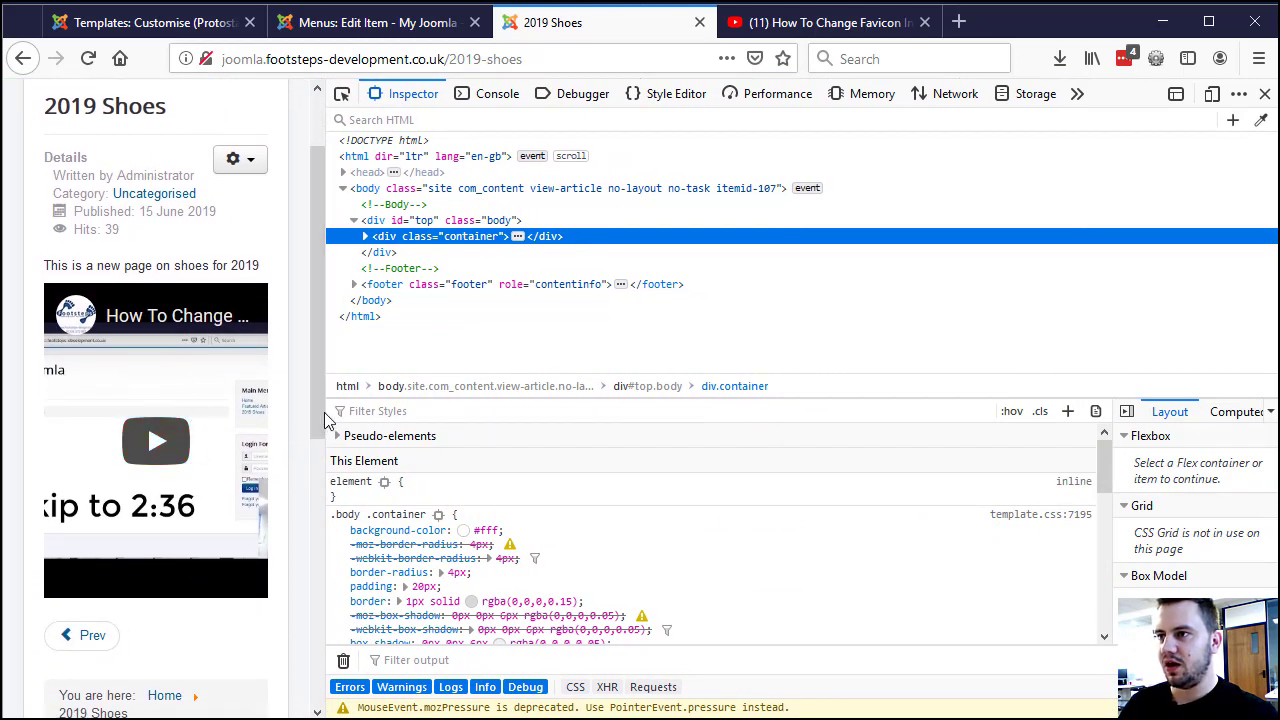
pyautogui.moveTo(325, 420); pyautogui.dragTo(267, 424)
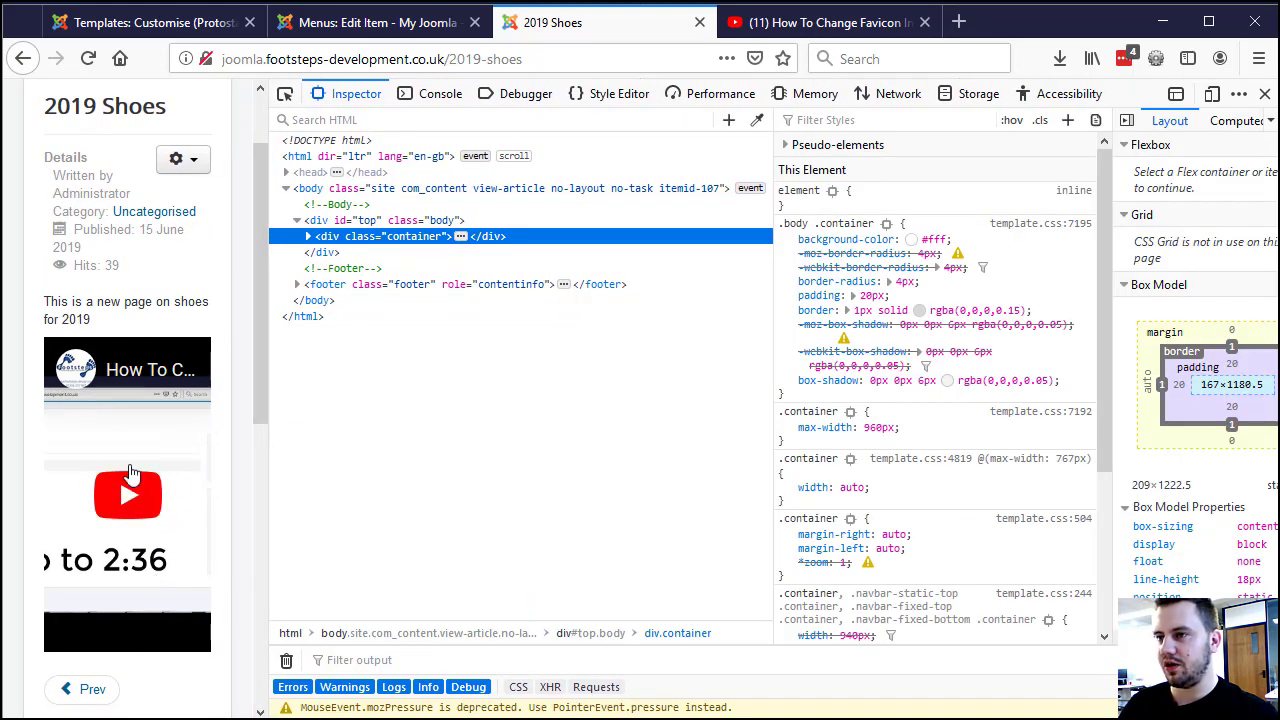
pyautogui.moveTo(270, 479); pyautogui.dragTo(1127, 511)
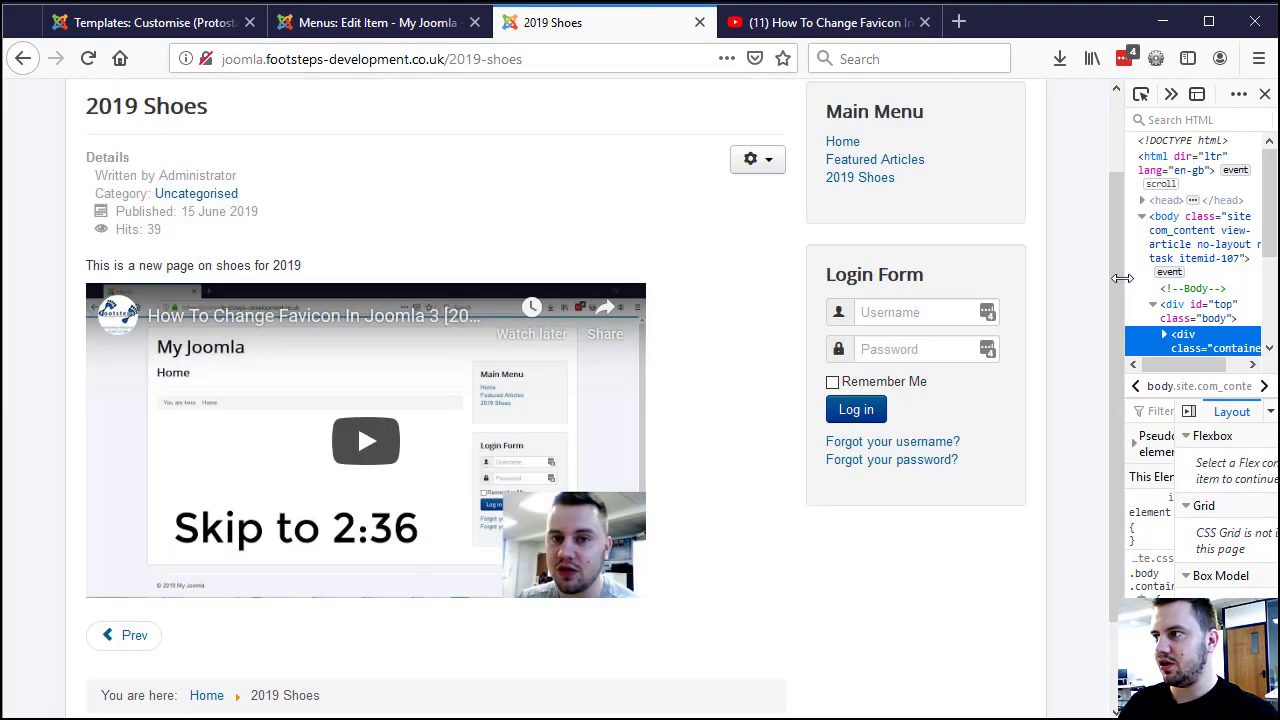
pyautogui.moveTo(1124, 278); pyautogui.dragTo(595, 362)
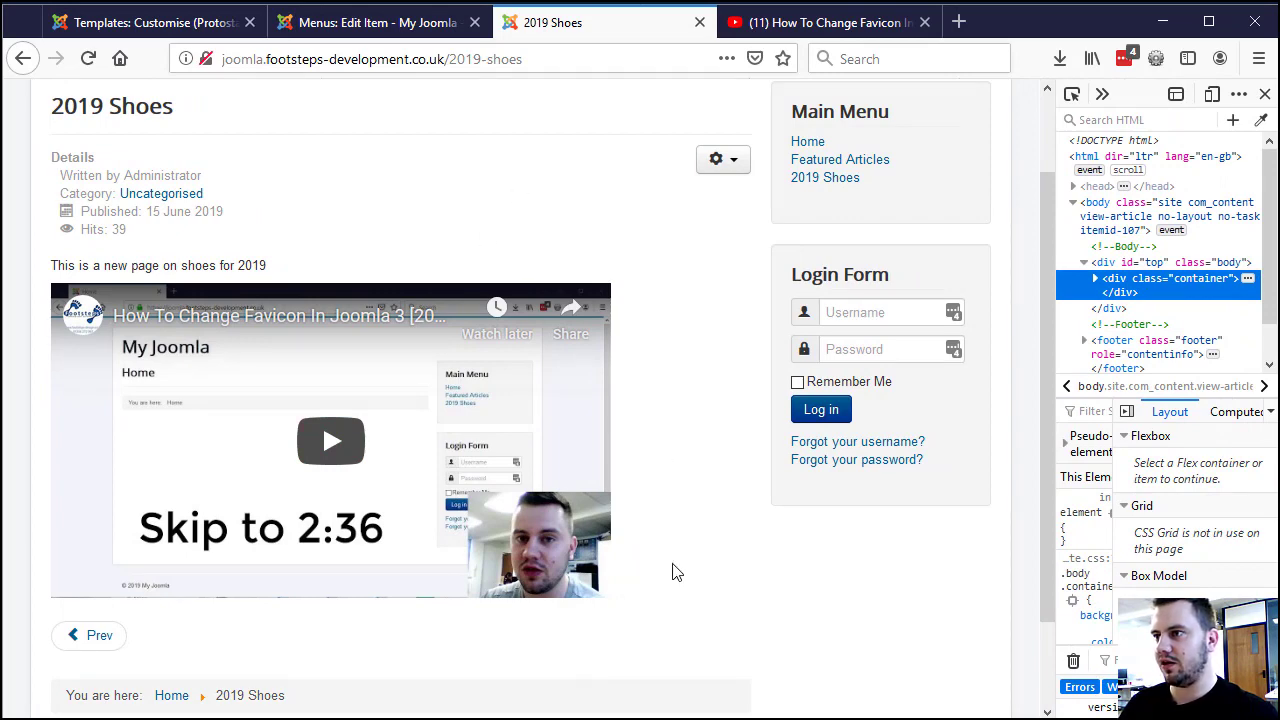
# Reload the 2019 Shoes page with the new CSS and resize the viewport again to test the video's responsiveness
pyautogui.press('F5')
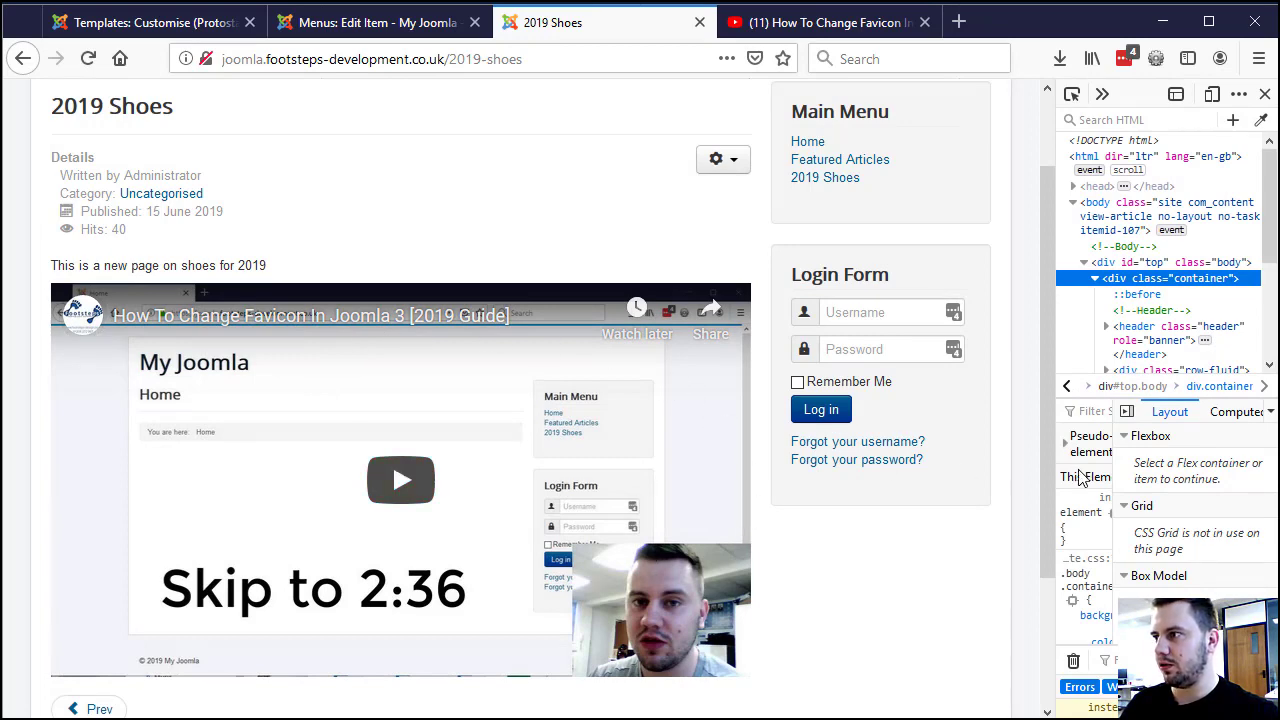
pyautogui.moveTo(1056, 484); pyautogui.dragTo(323, 629)
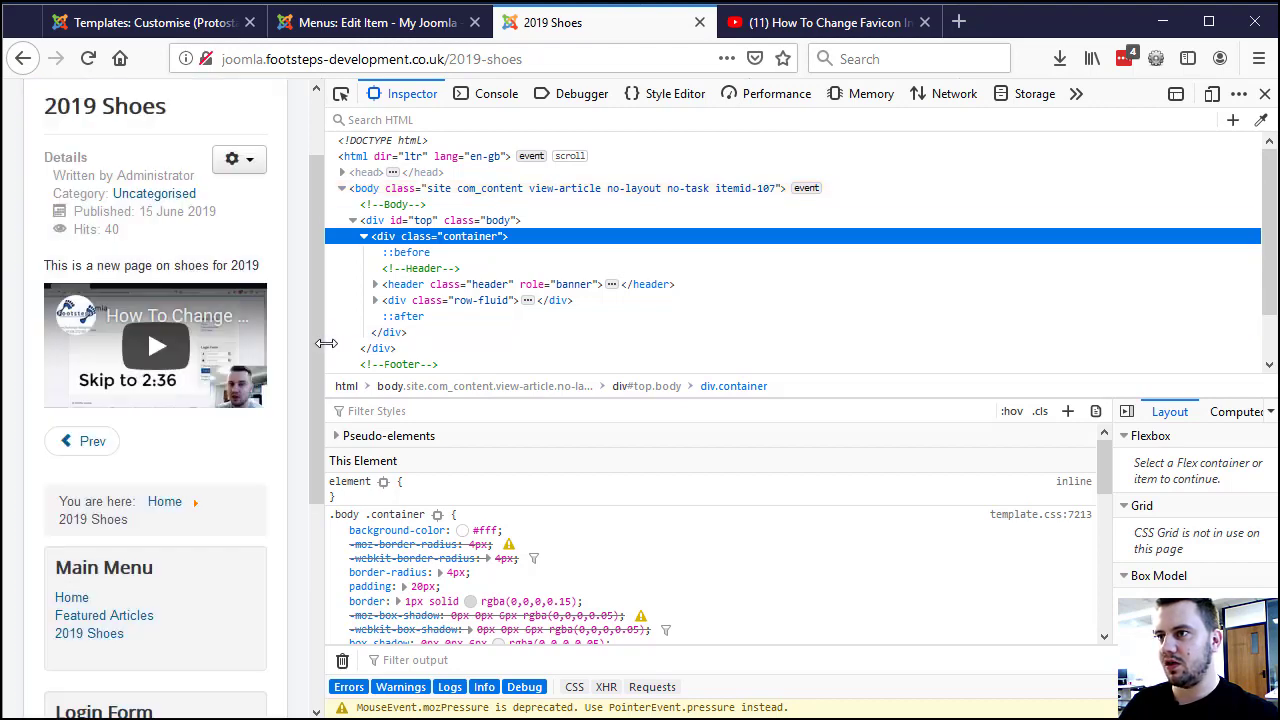
pyautogui.moveTo(318, 342); pyautogui.dragTo(828, 377)
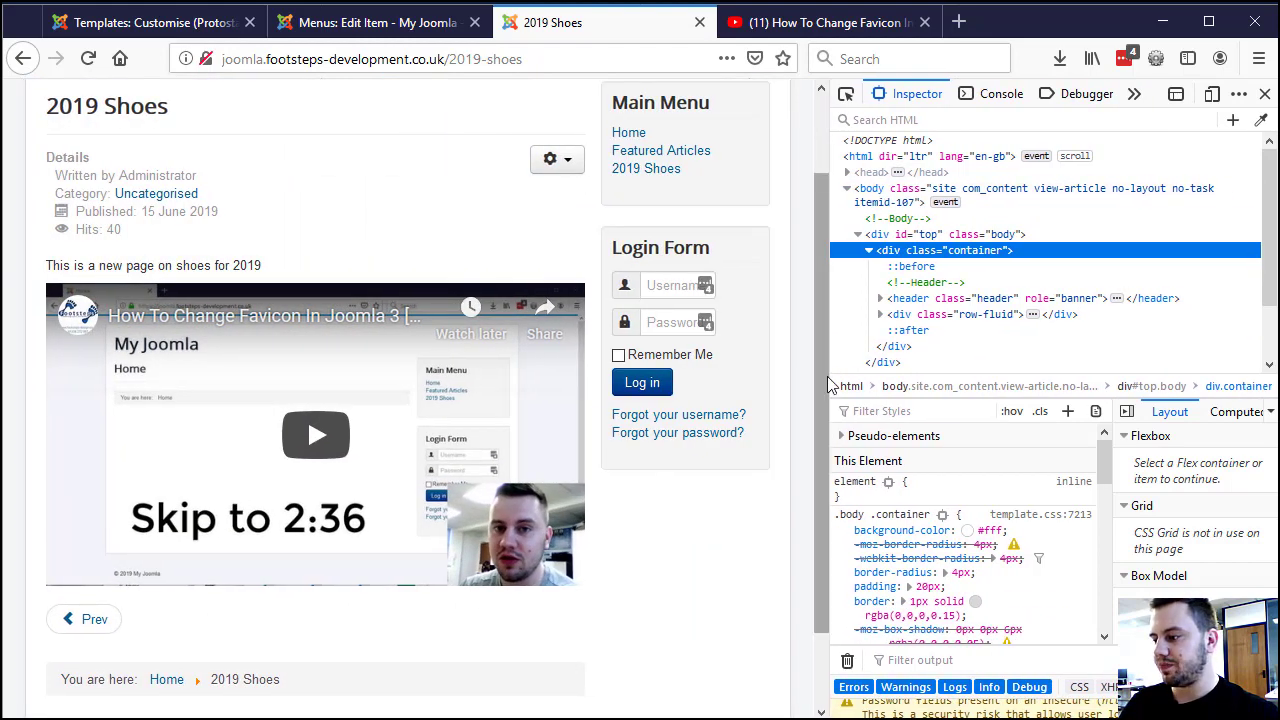